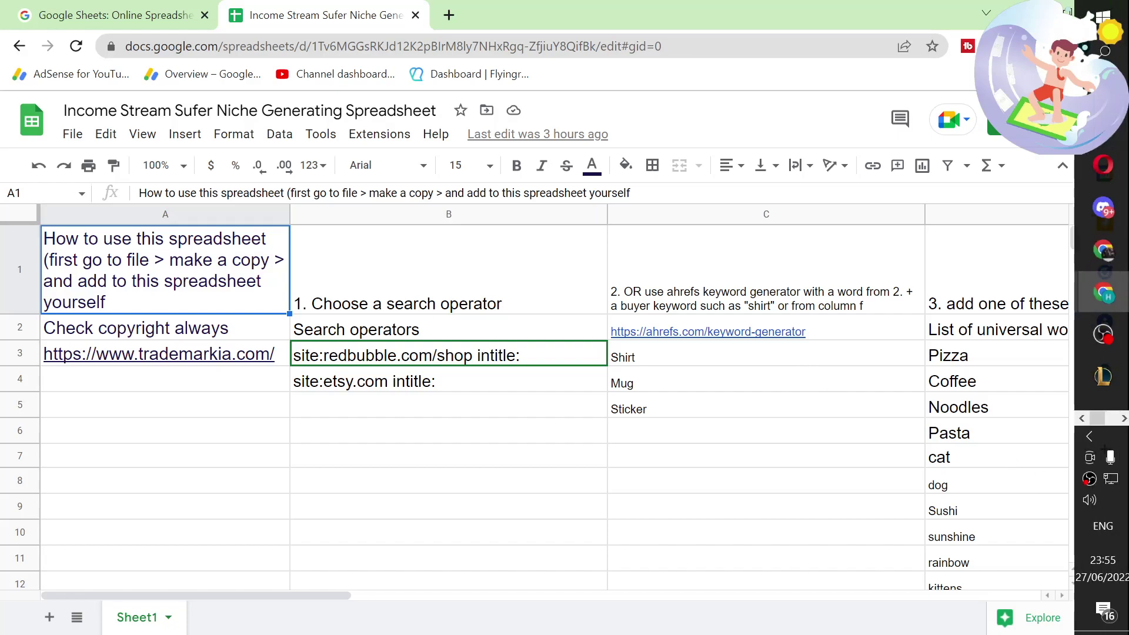
# - Make a copy of the Niche Generating Spreadsheet, keeping the default name
pyautogui.click(380, 434)
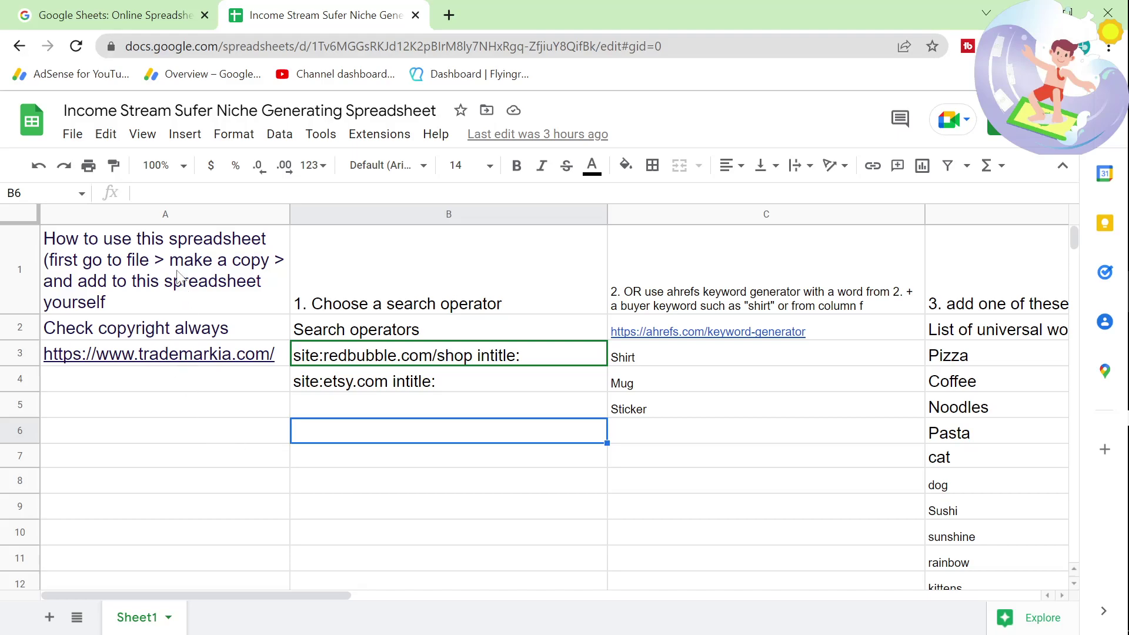
pyautogui.moveTo(300, 594); pyautogui.dragTo(300, 494)
pyautogui.click(276, 306)
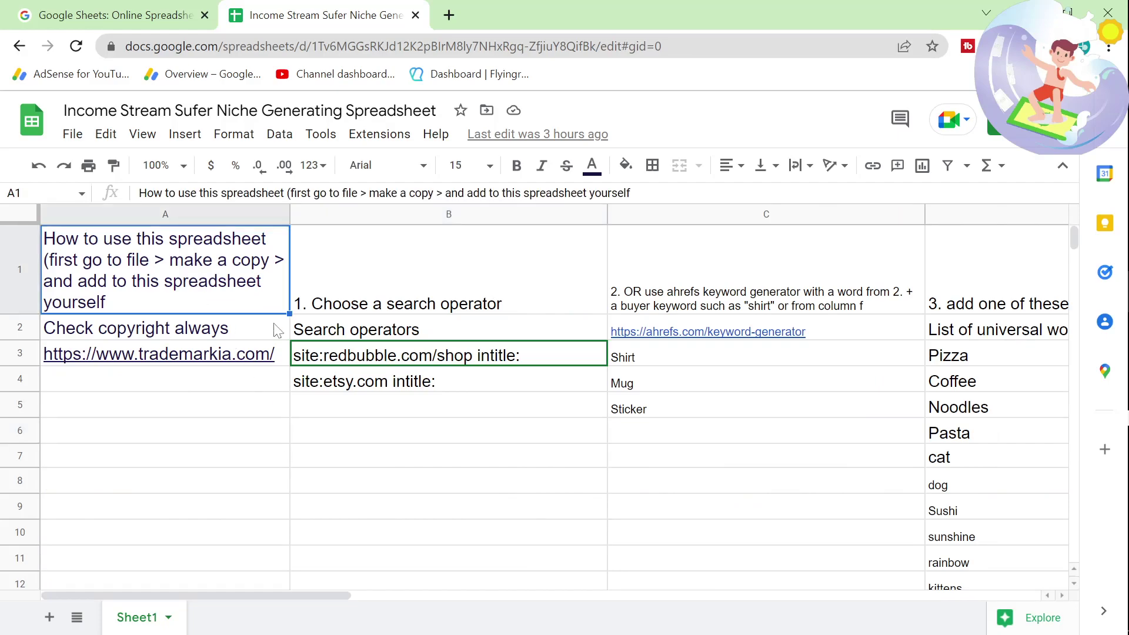
pyautogui.click(75, 141)
pyautogui.click(141, 252)
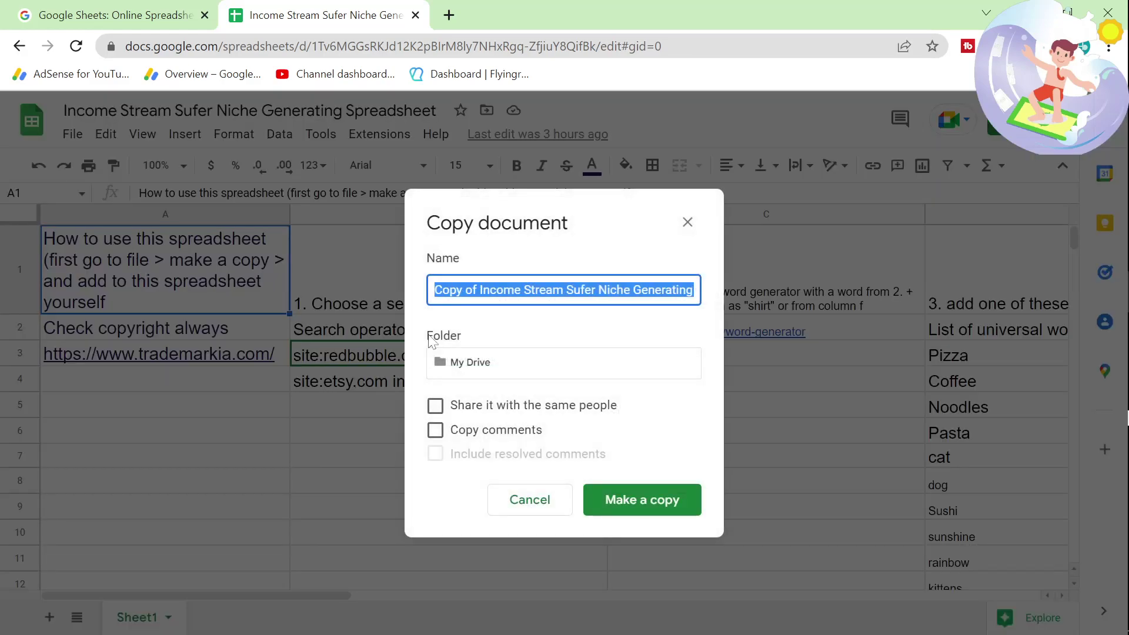
pyautogui.click(668, 506)
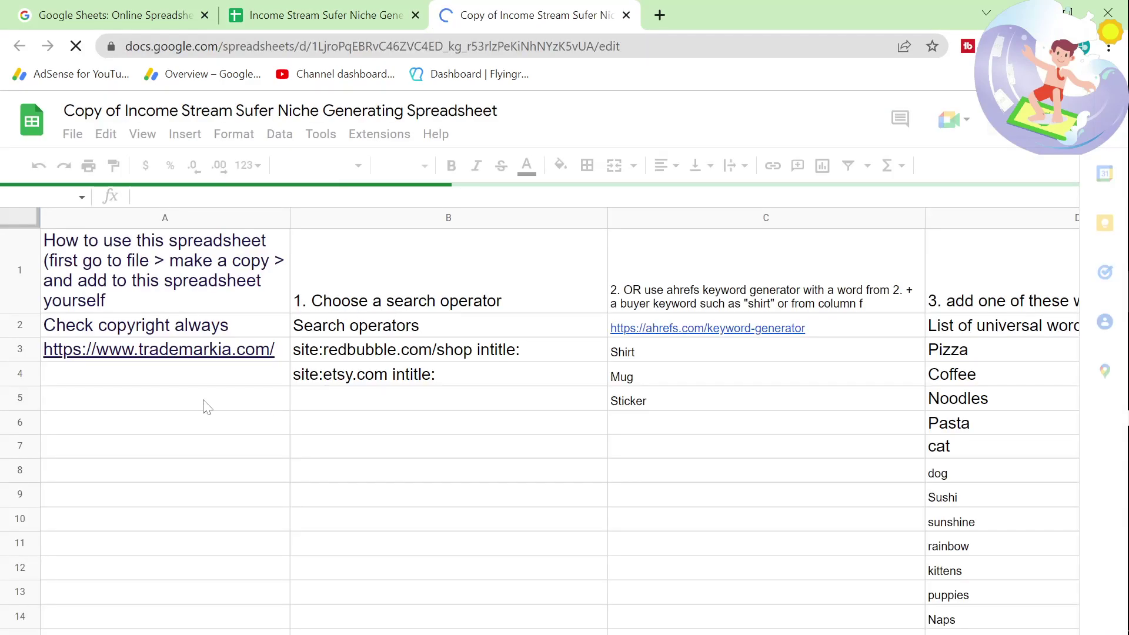
# - Type a test entry 'hhh' into A5 of the copy, then erase it
pyautogui.click(204, 406)
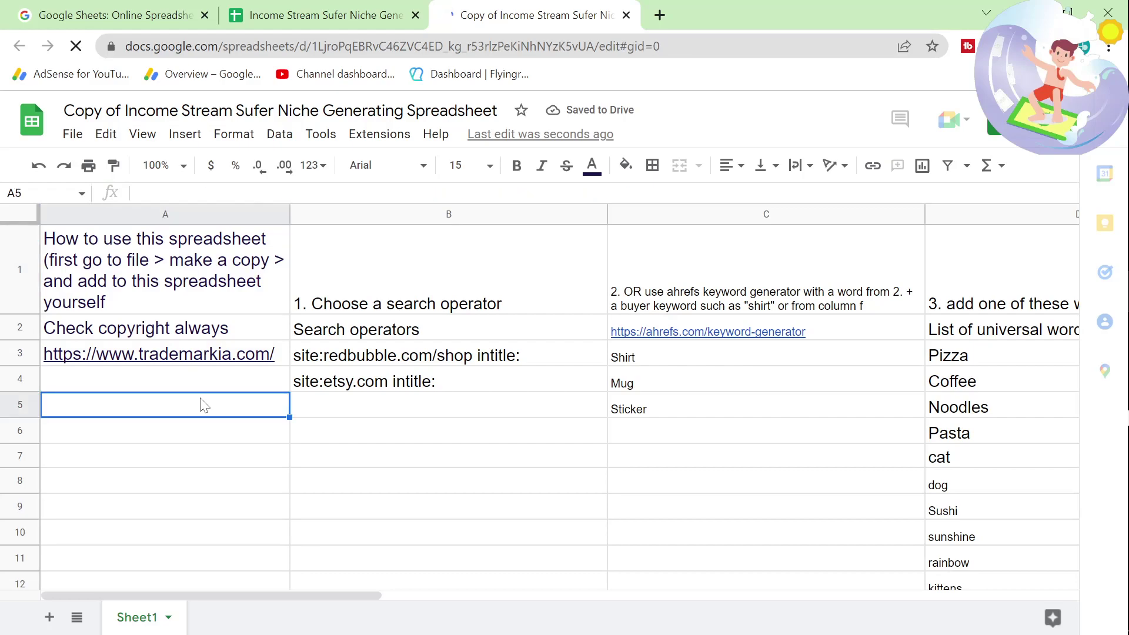
pyautogui.write('hhh')
pyautogui.press('BackSpace')
pyautogui.press('BackSpace')
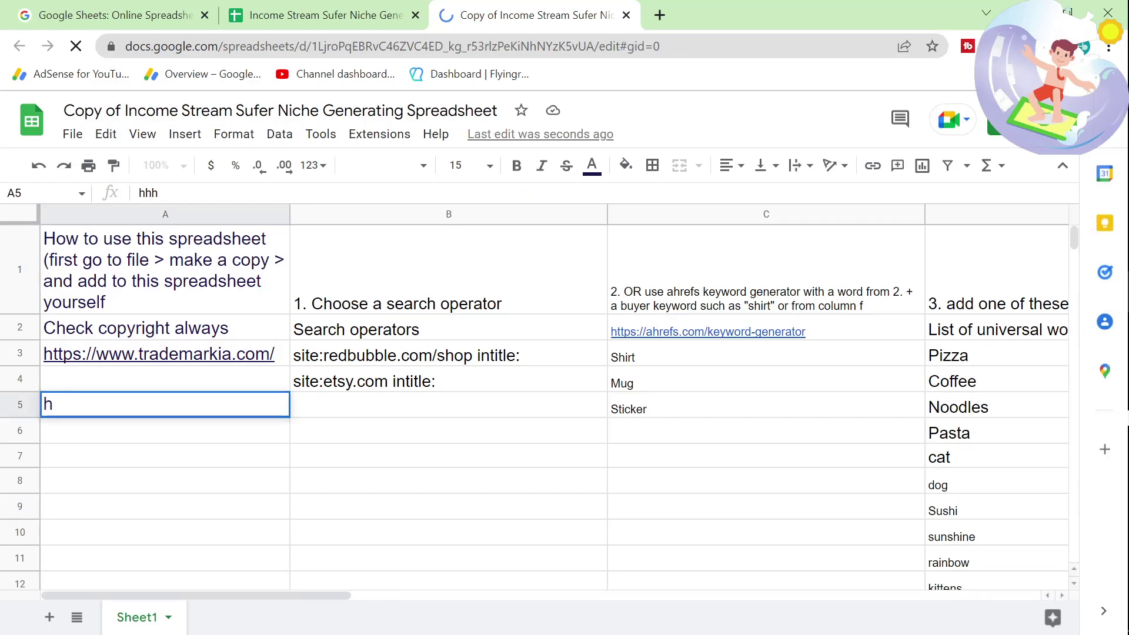
pyautogui.press('BackSpace')
pyautogui.click(678, 505)
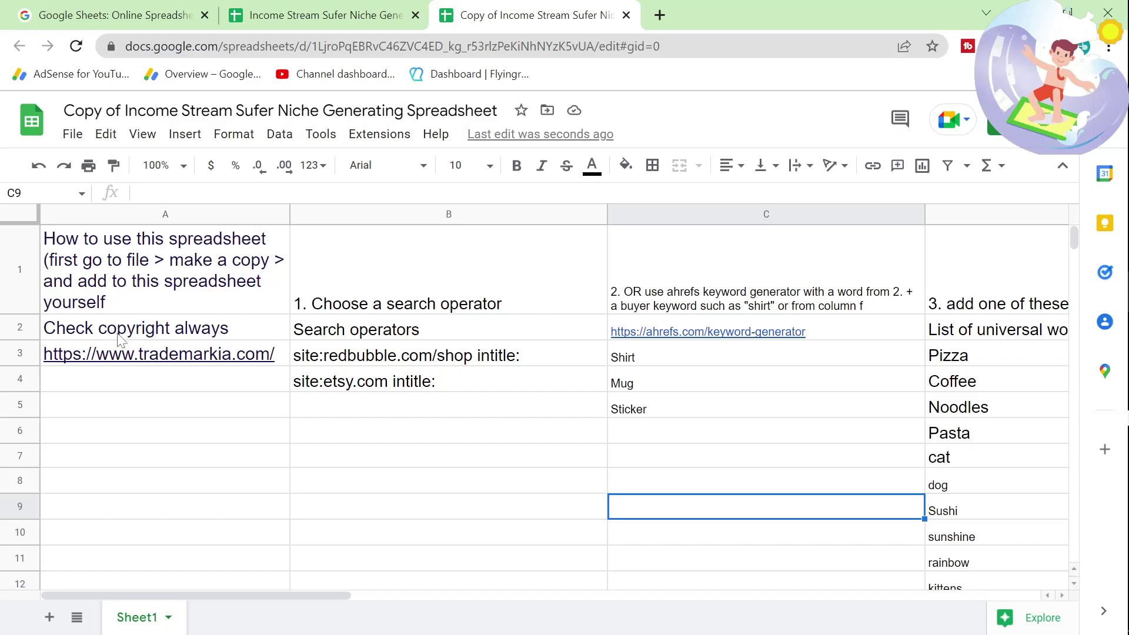
pyautogui.click(132, 354)
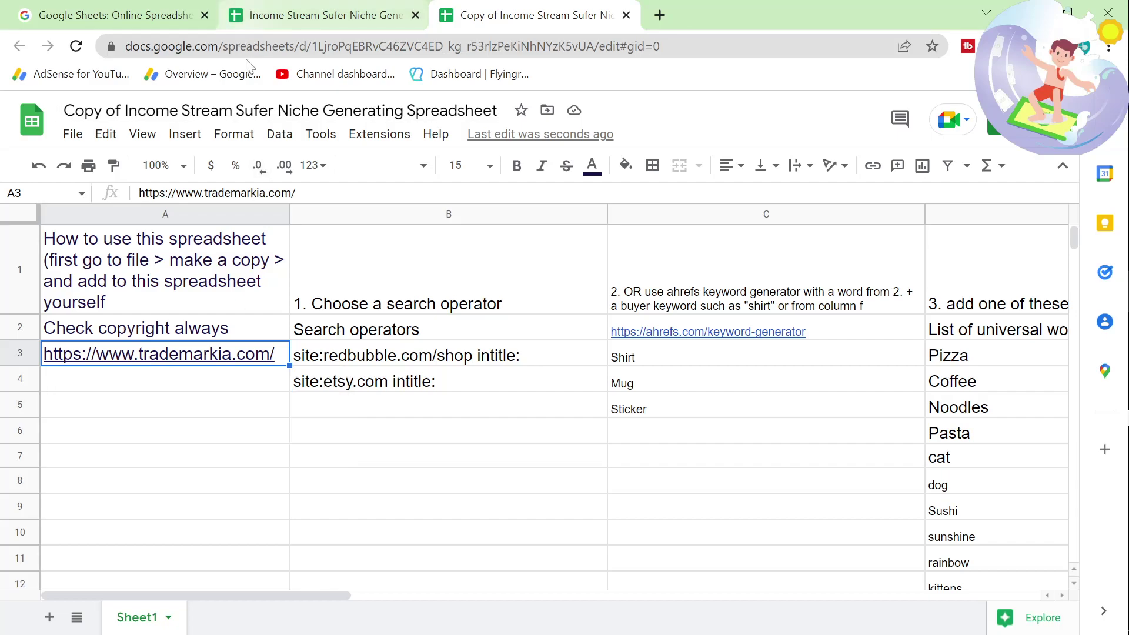
pyautogui.click(397, 309)
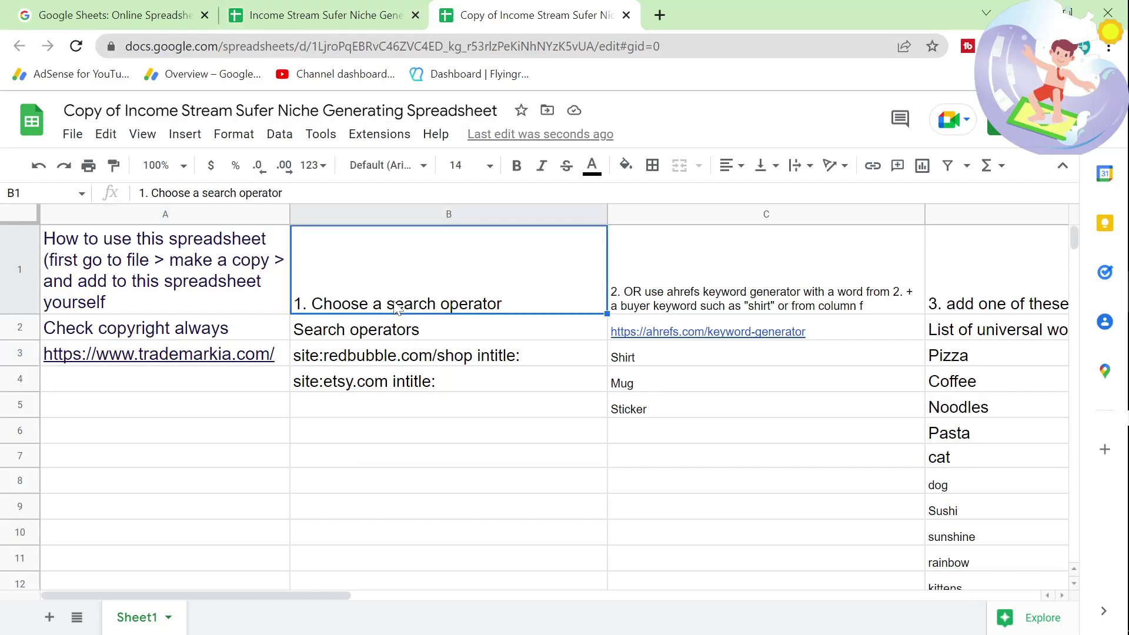
pyautogui.click(416, 329)
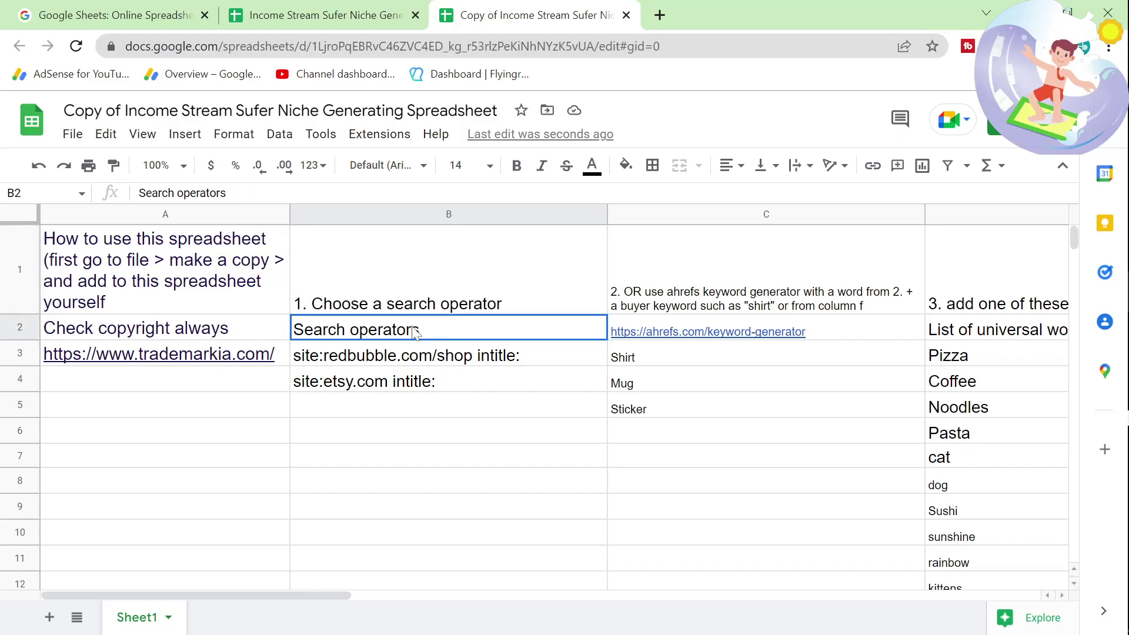
pyautogui.click(385, 289)
pyautogui.keyDown('shift'); pyautogui.click(670, 412); pyautogui.keyUp('shift')
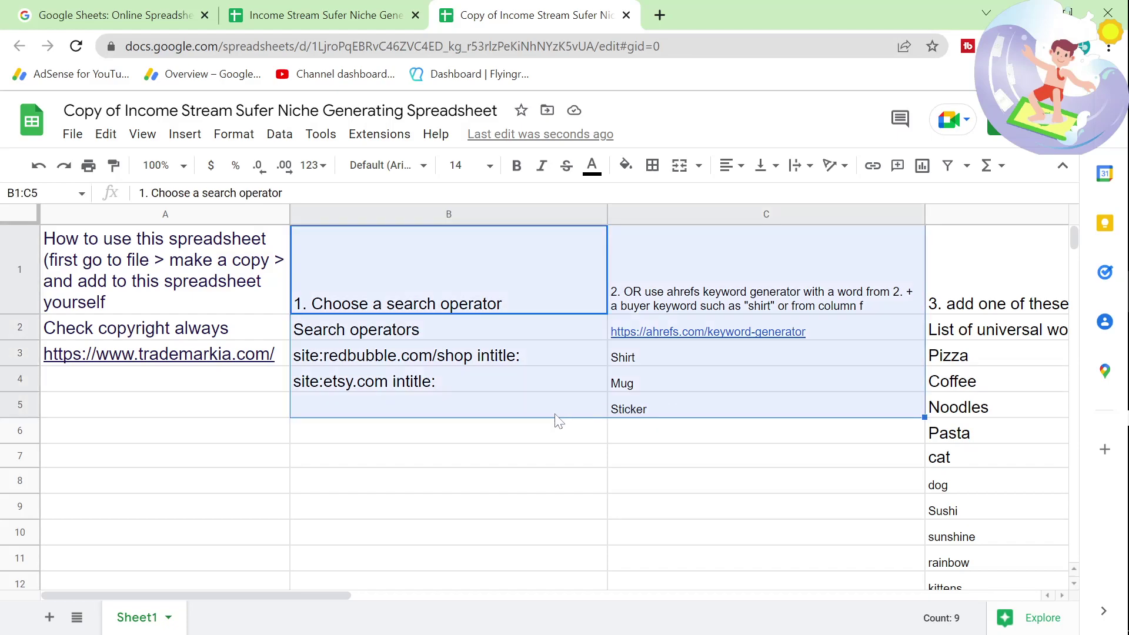
pyautogui.click(519, 412)
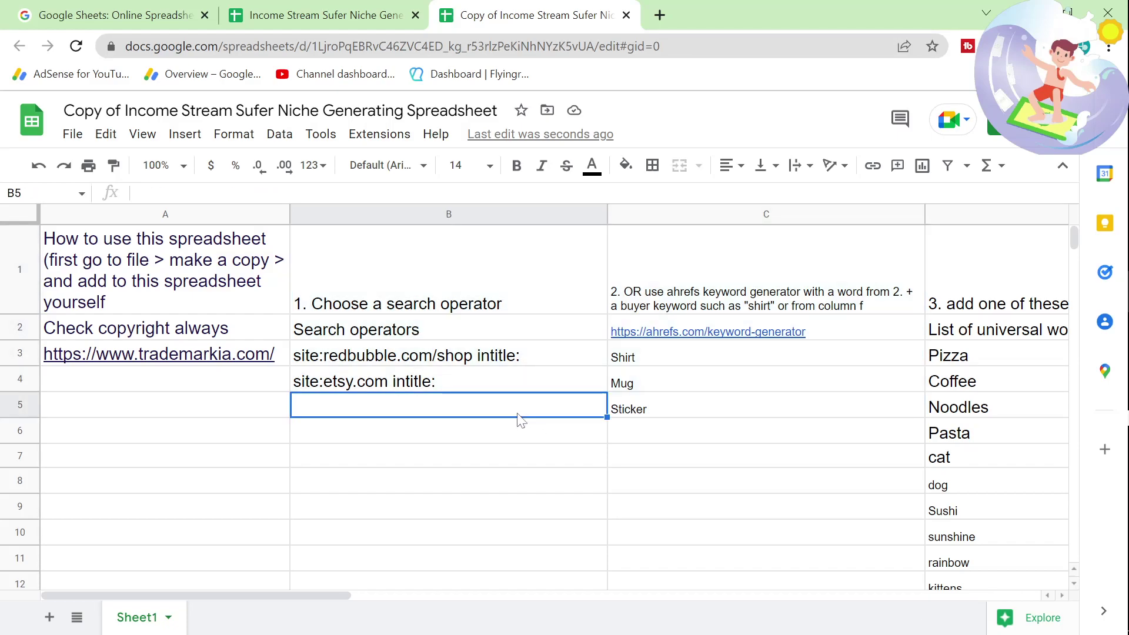
# - Open google.com in a new browser tab next to the spreadsheet
pyautogui.click(658, 17)
pyautogui.write('g')
pyautogui.press('Return')
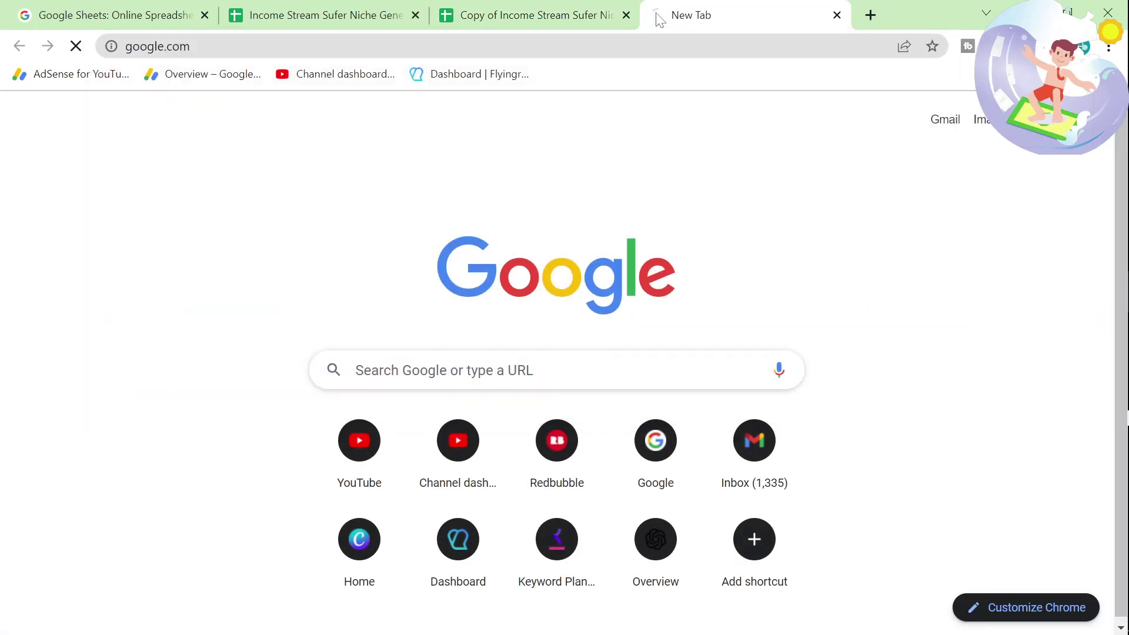
pyautogui.click(518, 15)
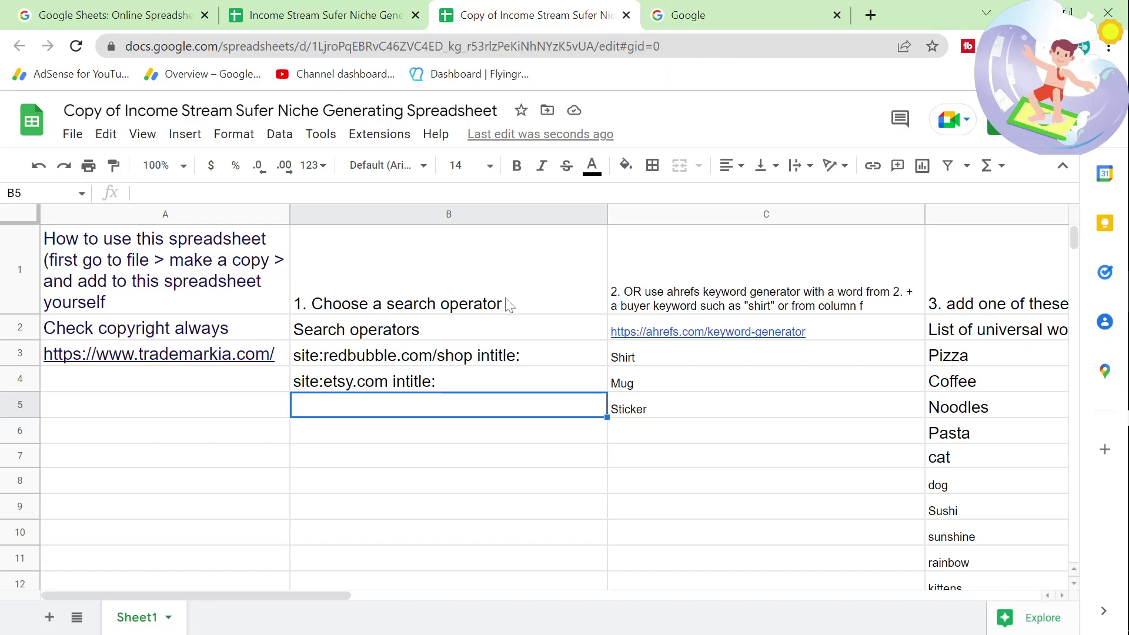
# - Append 'write this directly into google' to the B1 heading and widen column B to fit
pyautogui.doubleClick(507, 305)
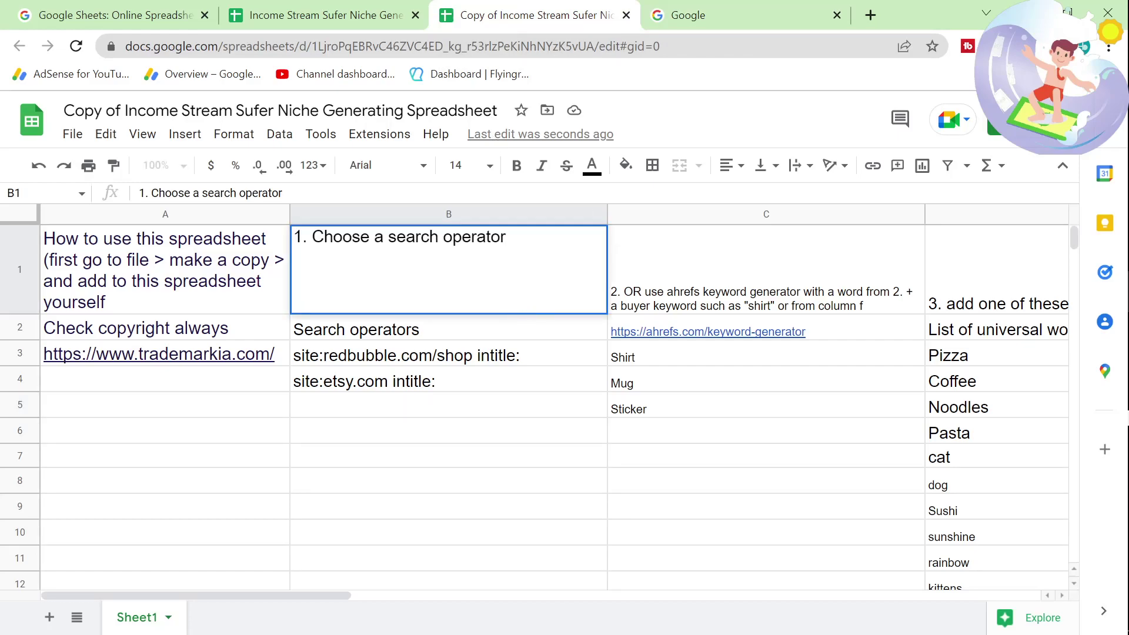
pyautogui.write('write this direc')
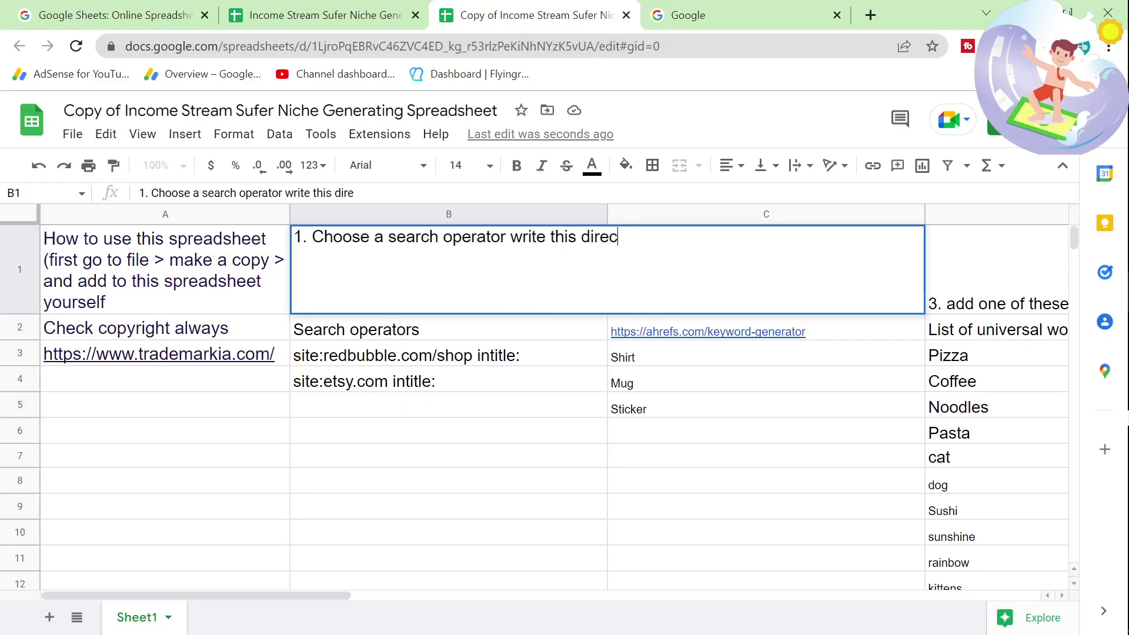
pyautogui.write('tly into google')
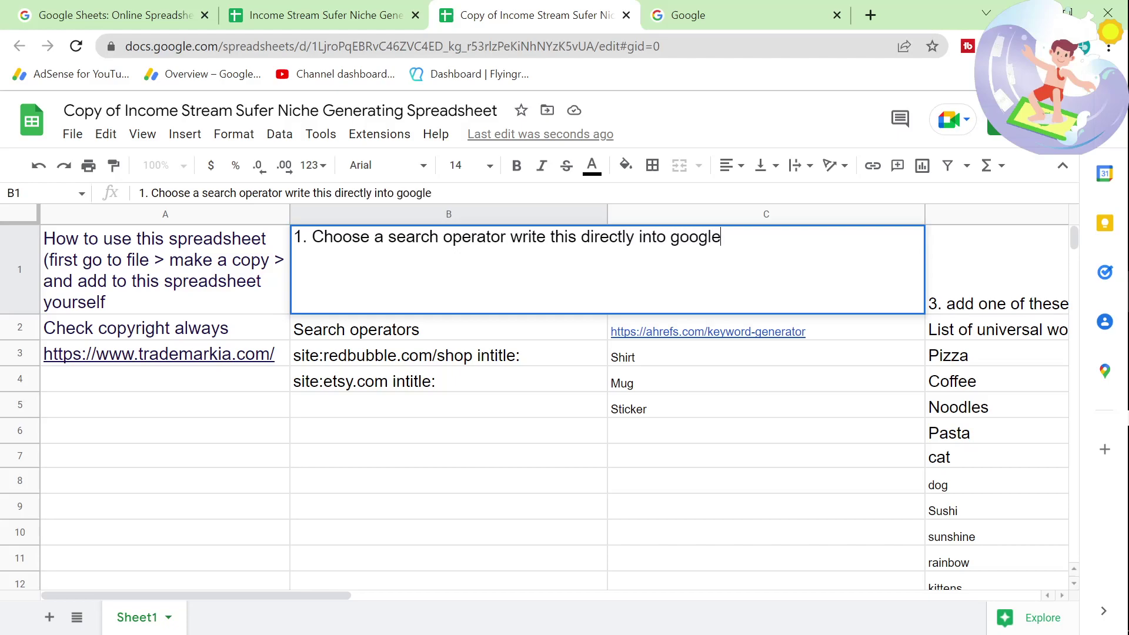
pyautogui.press('Return')
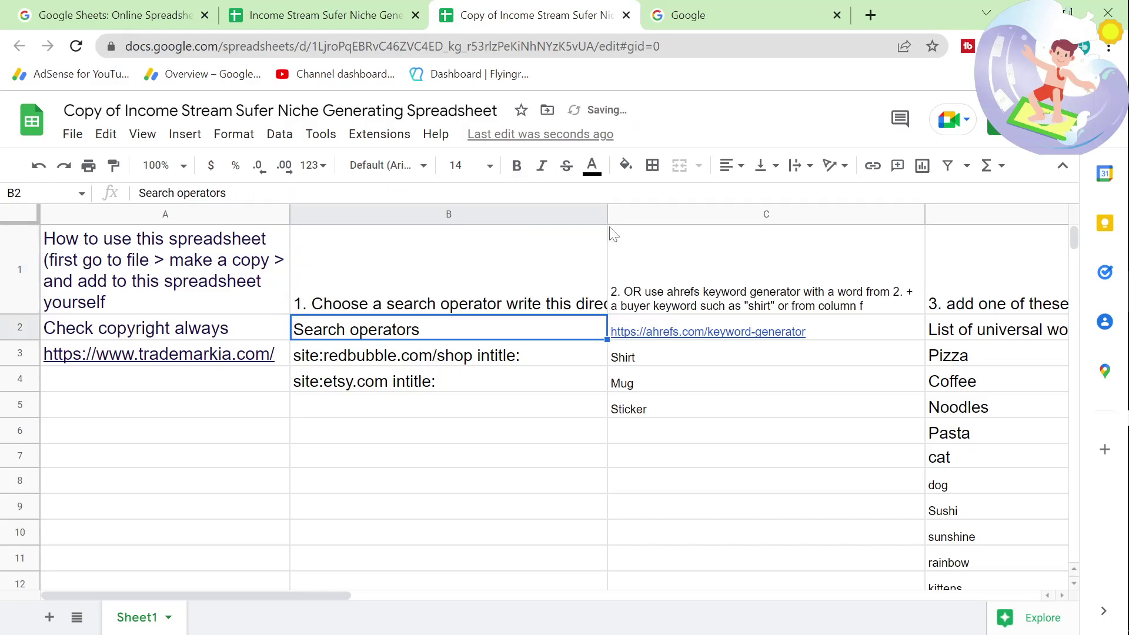
pyautogui.moveTo(623, 212); pyautogui.dragTo(760, 213)
# - Paste the Redbubble search operator from B3 into the Google search box
pyautogui.click(688, 14)
pyautogui.click(516, 13)
pyautogui.click(380, 352)
pyautogui.hotkey('ctrl', 'c')
pyautogui.click(667, 7)
pyautogui.hotkey('ctrl', 'v')
pyautogui.click(500, 16)
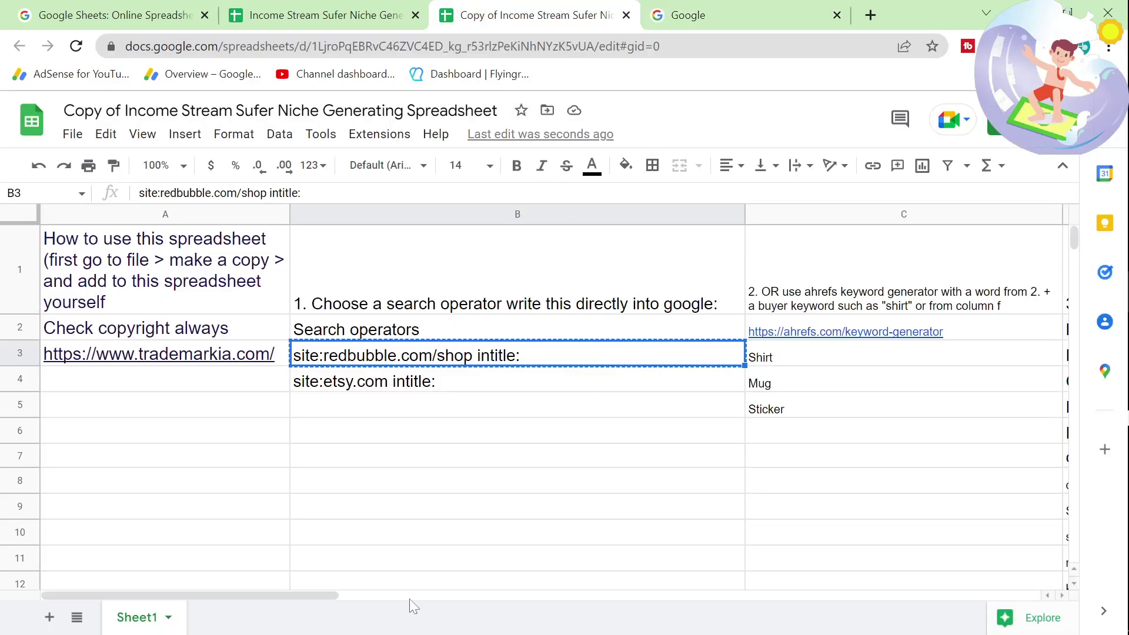
# - Clear the Sticker keyword from C5
pyautogui.moveTo(319, 594); pyautogui.dragTo(506, 565)
pyautogui.click(388, 519)
pyautogui.click(488, 218)
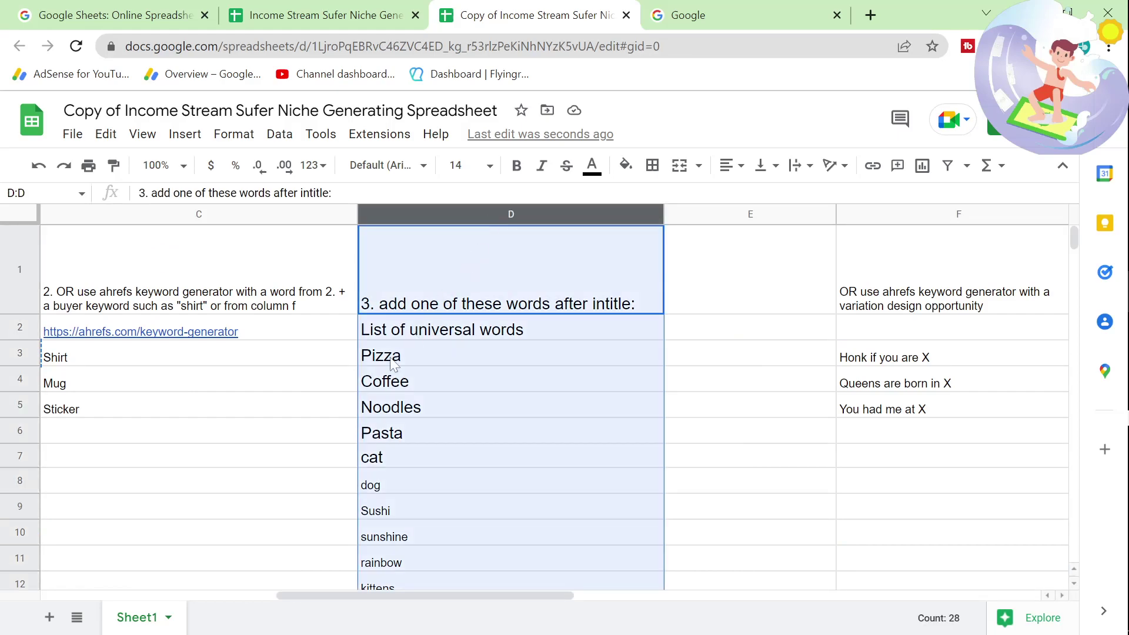
pyautogui.click(303, 413)
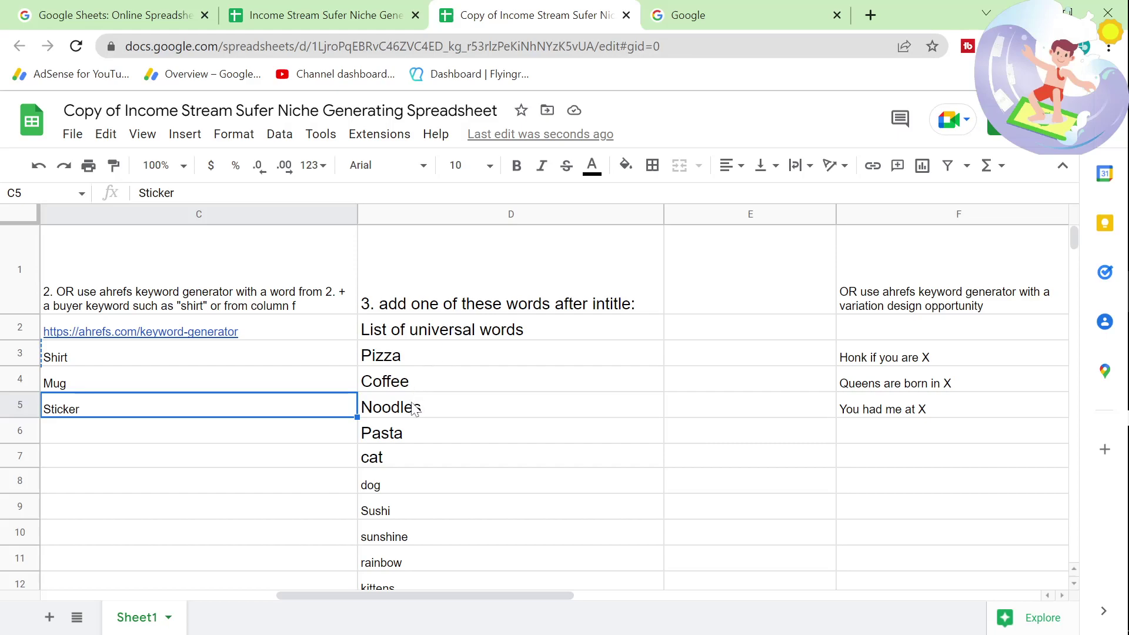
pyautogui.press('Delete')
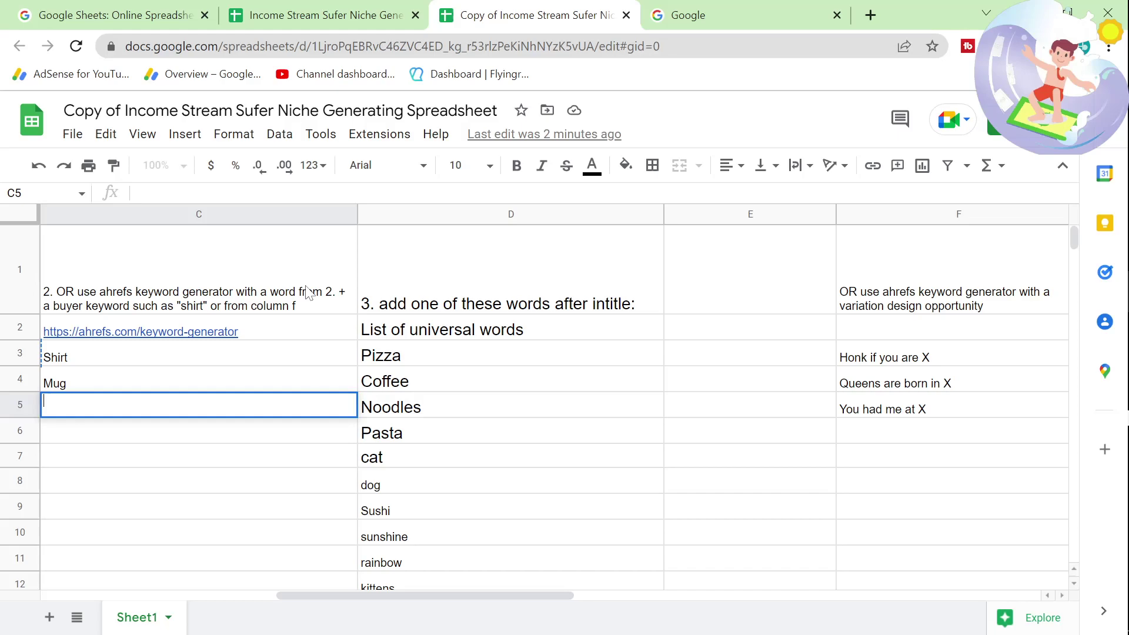
pyautogui.moveTo(1105, 293)
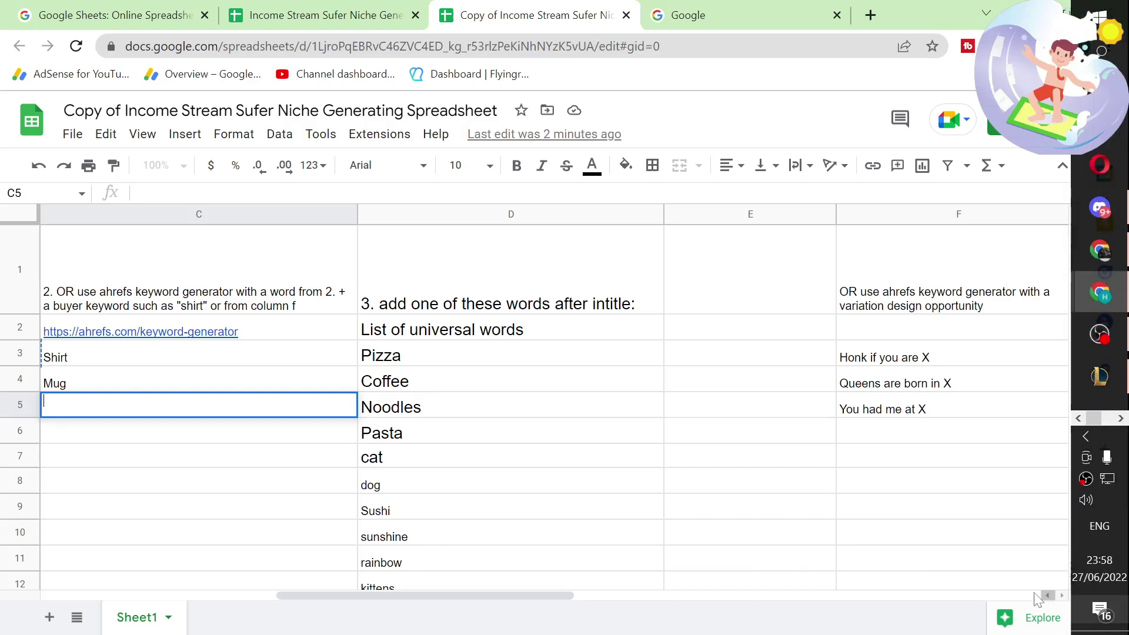
pyautogui.scroll(-4, 471, 494)
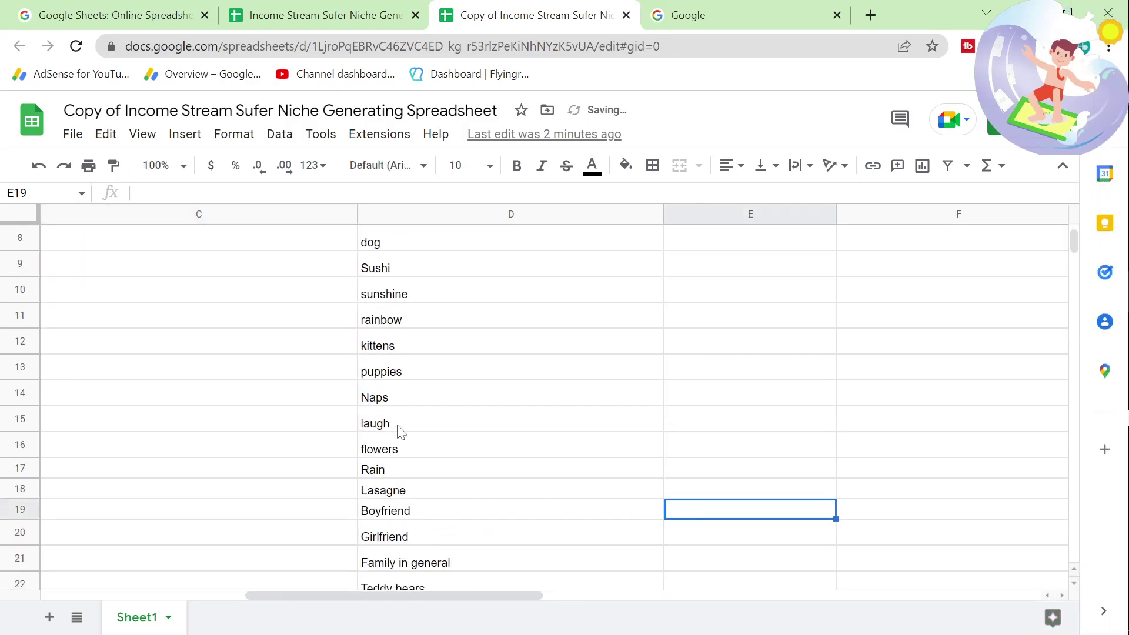
# - Run the Google search site:redbubble.com/shop intitle:naps, using Naps from D14
pyautogui.click(396, 402)
pyautogui.click(647, 10)
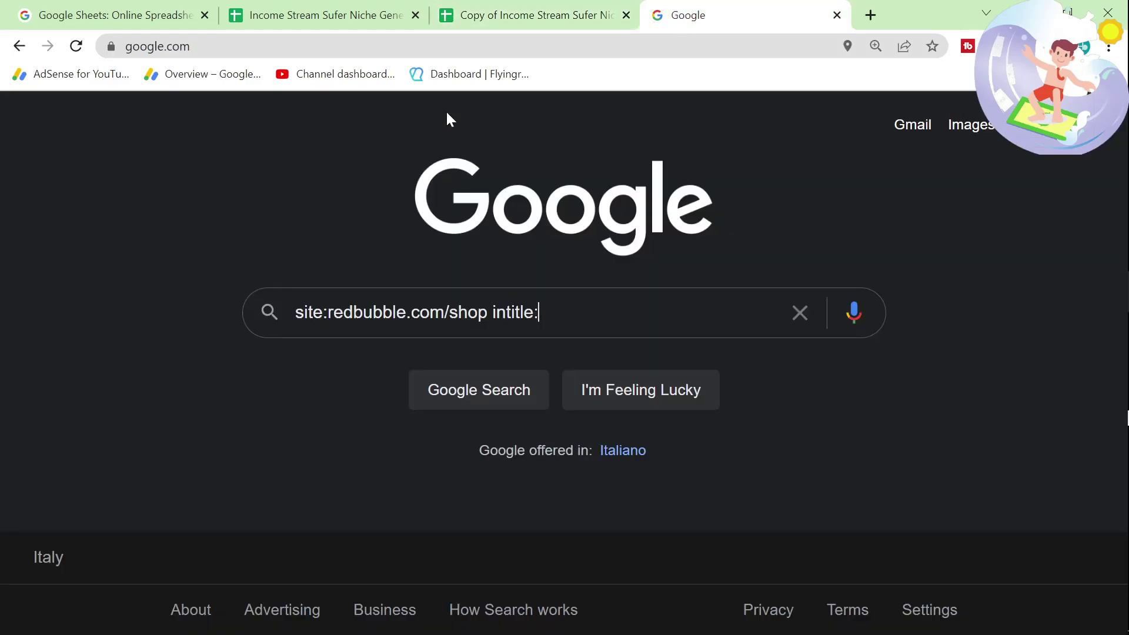
pyautogui.write('naps')
pyautogui.press('Return')
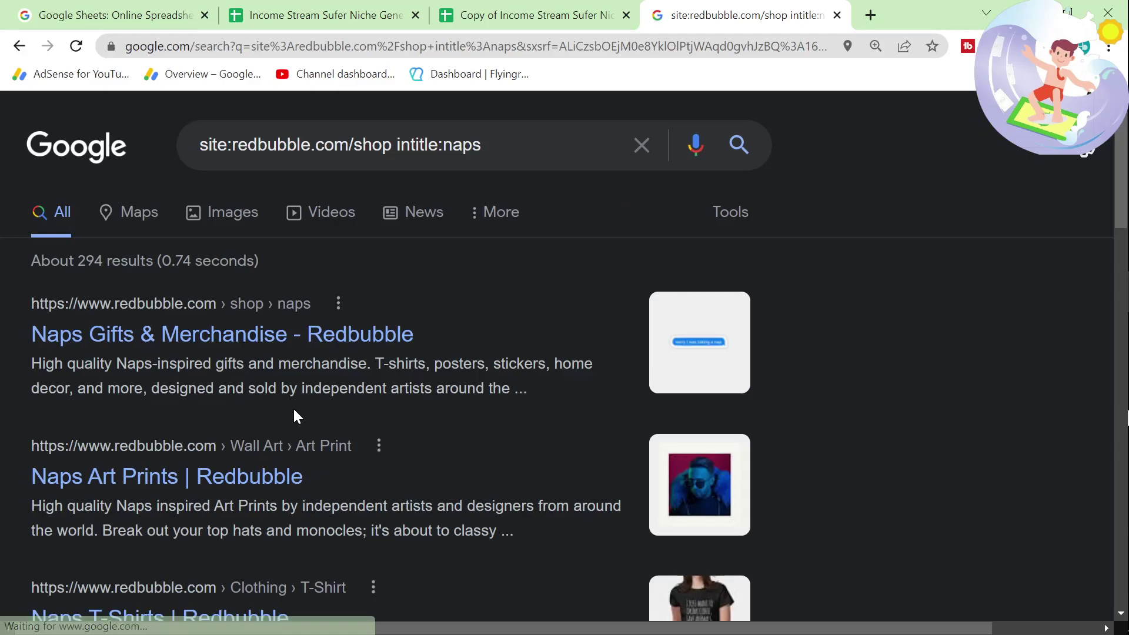
pyautogui.scroll(-3, 293, 412)
pyautogui.scroll(-10, 294, 415)
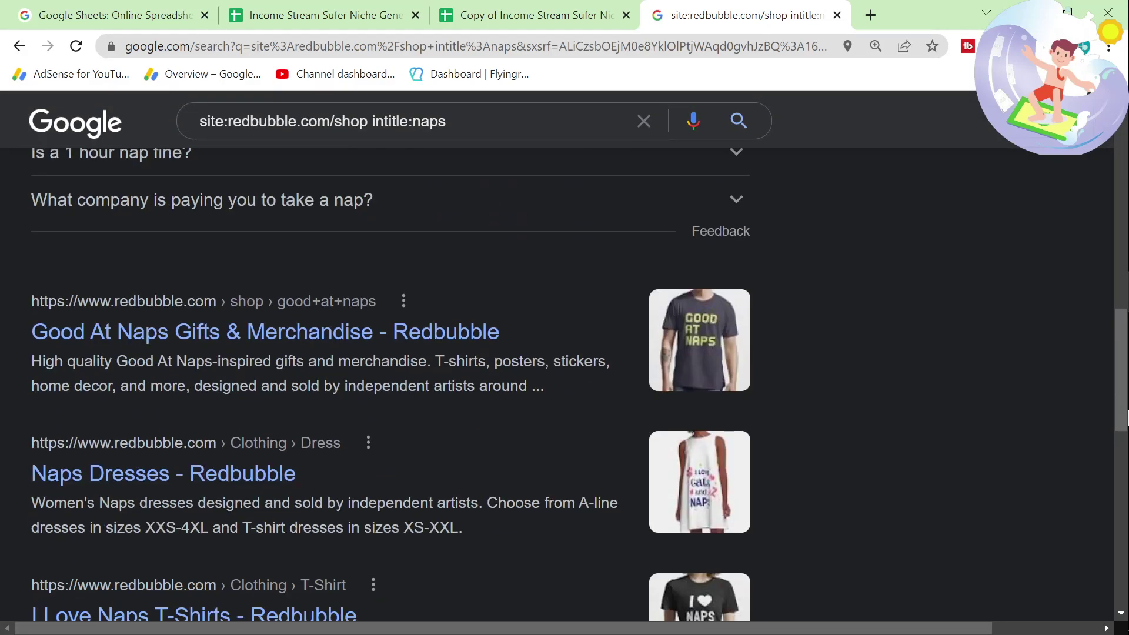
# - Open the Good At Naps Redbubble shop (361 results) in a new tab and review it
pyautogui.rightClick(140, 339)
pyautogui.click(163, 348)
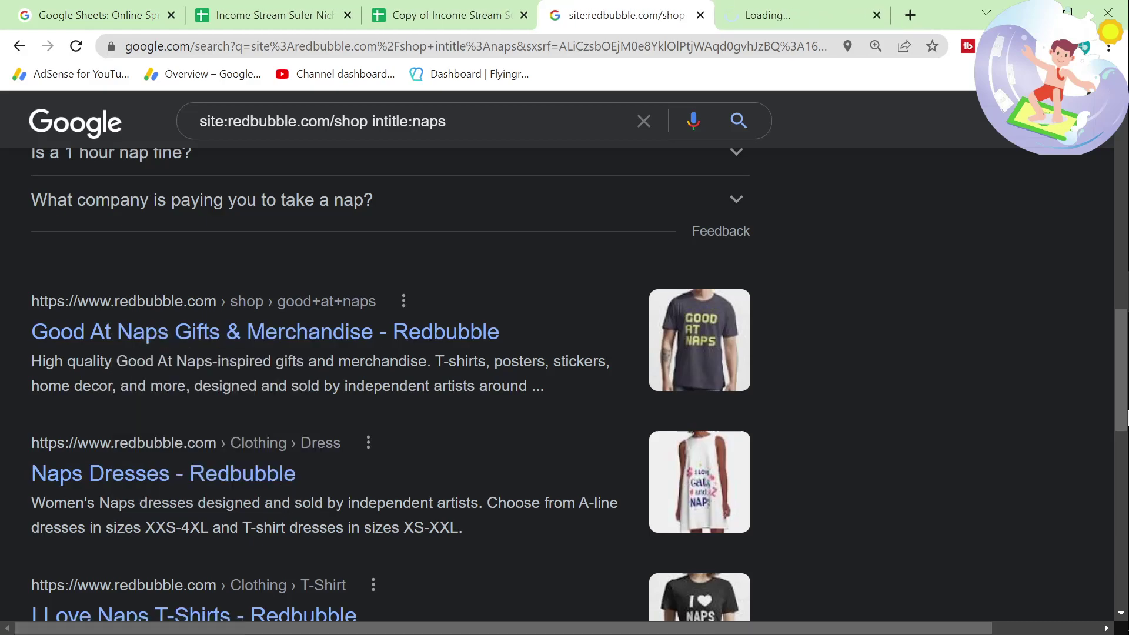
pyautogui.hotkey('ctrl', 'Tab')
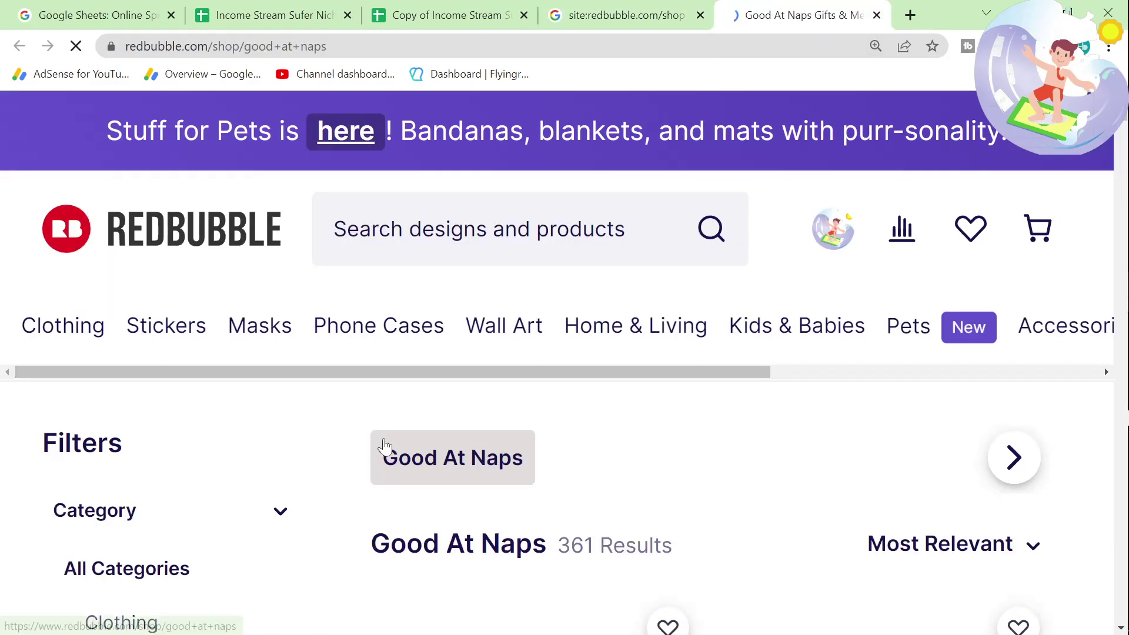
pyautogui.scroll(-3, 548, 453)
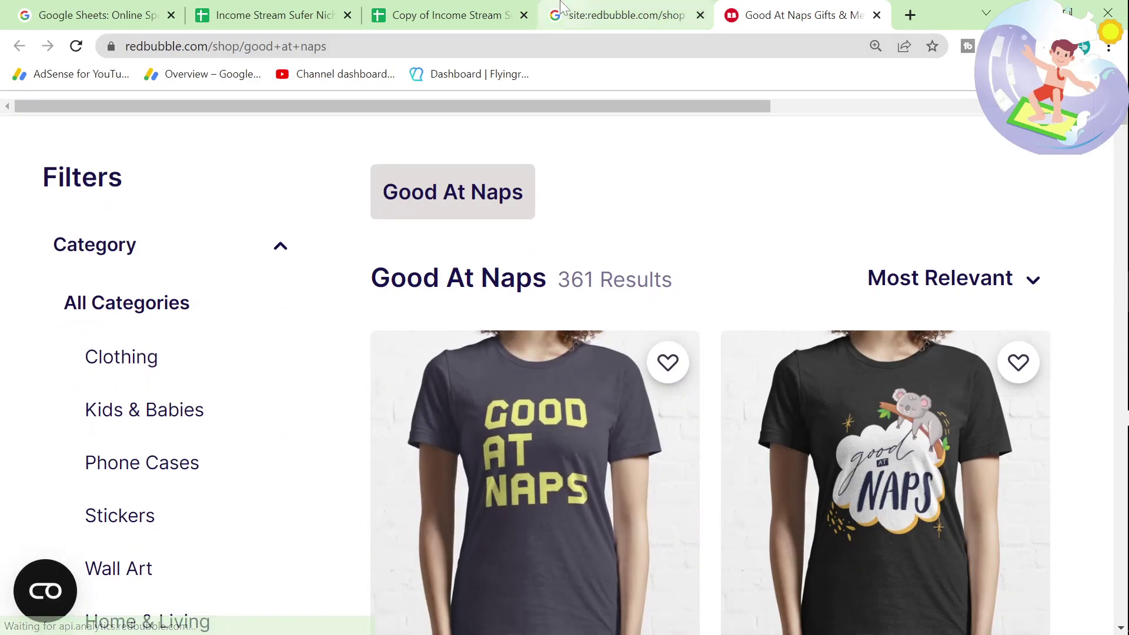
pyautogui.click(588, 15)
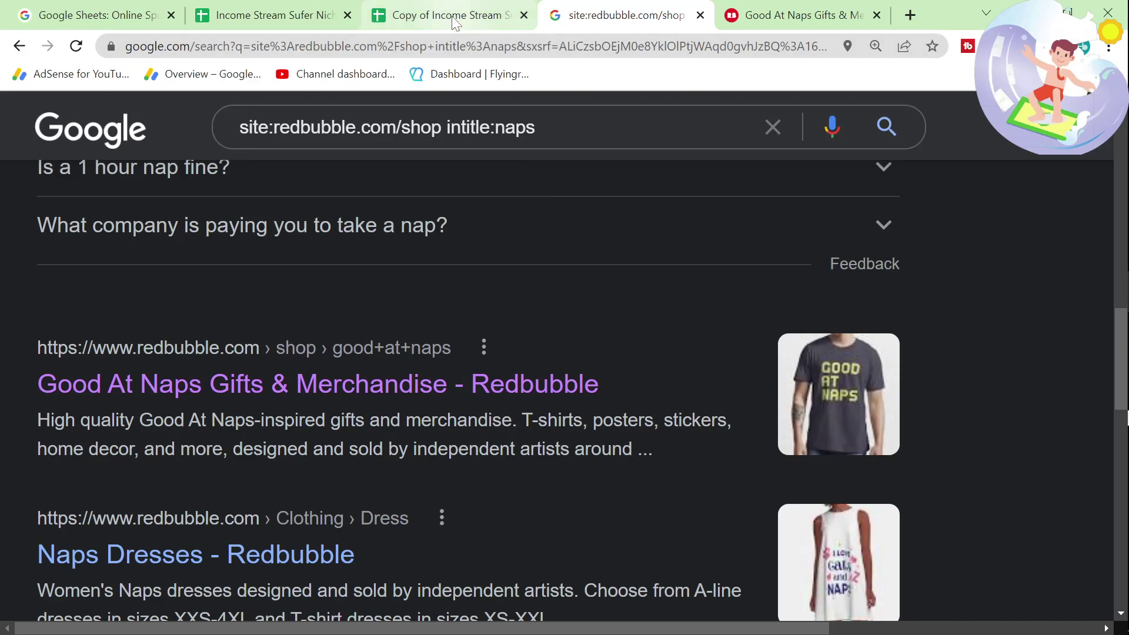
# - Open keywordtool.io in a new tab alongside the copied spreadsheet
pyautogui.click(424, 15)
pyautogui.scroll(3, 382, 369)
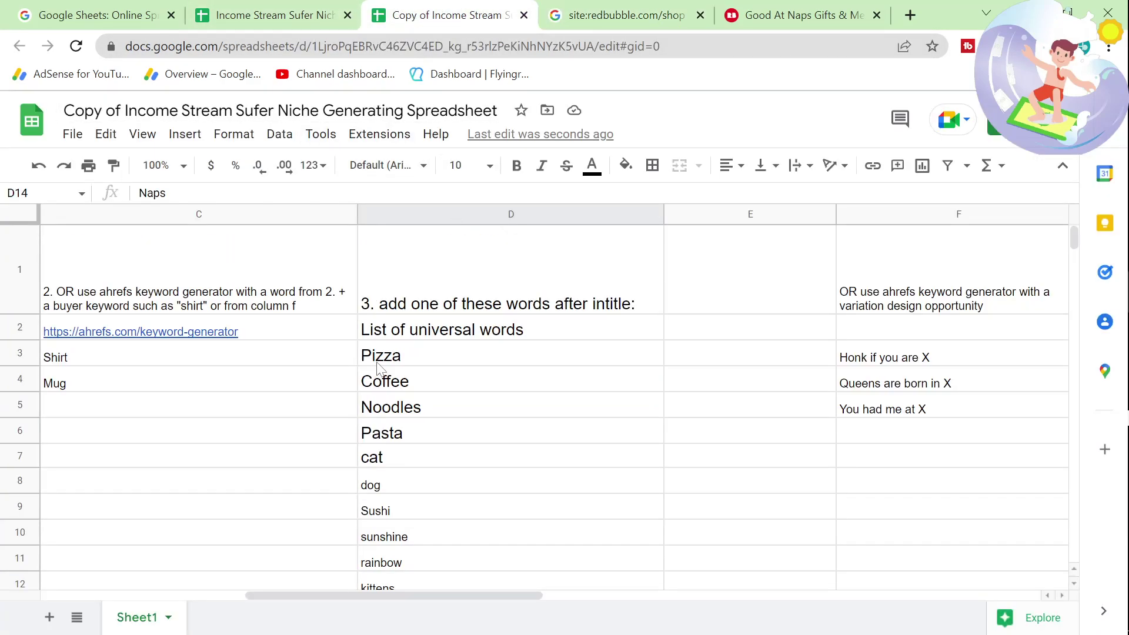
pyautogui.moveTo(426, 592); pyautogui.dragTo(384, 591)
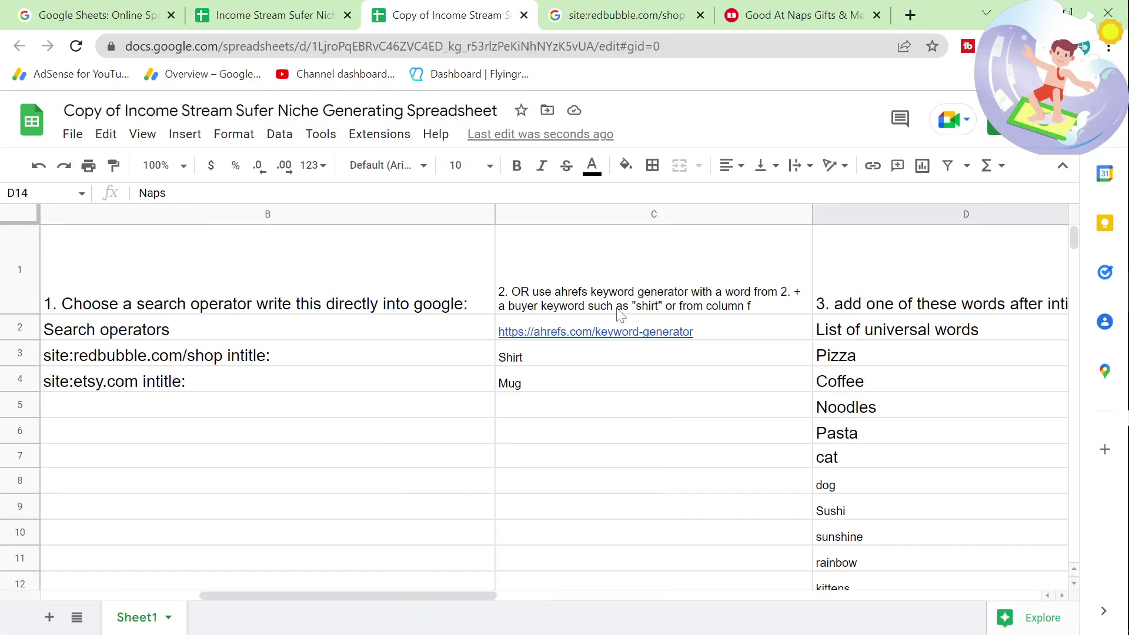
pyautogui.click(614, 333)
pyautogui.click(622, 405)
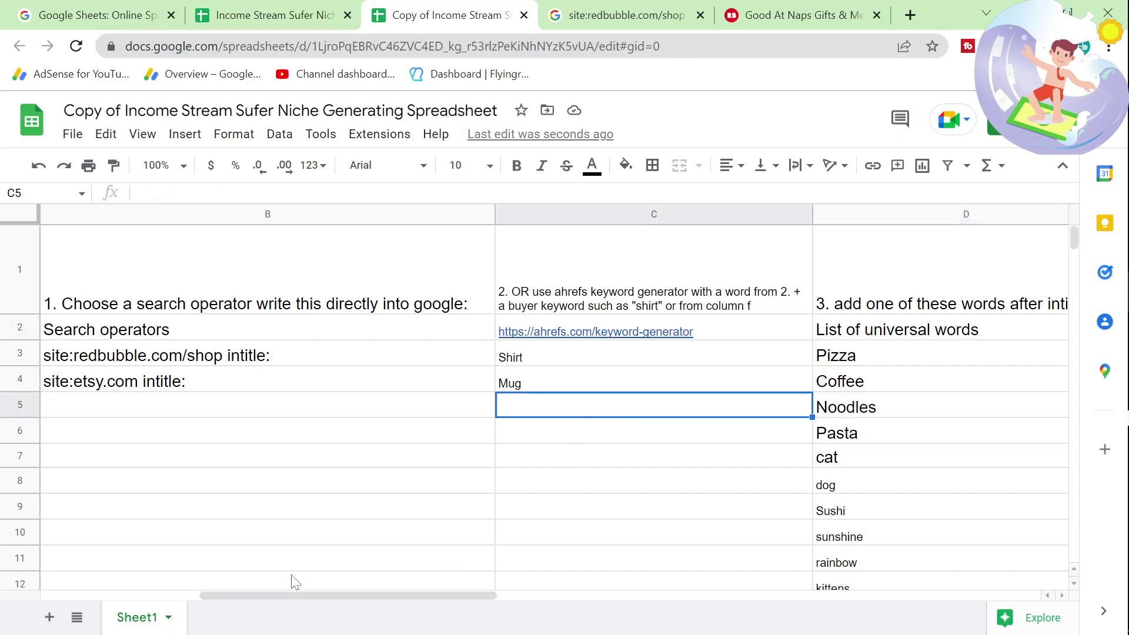
pyautogui.moveTo(297, 599); pyautogui.dragTo(356, 592)
pyautogui.click(910, 15)
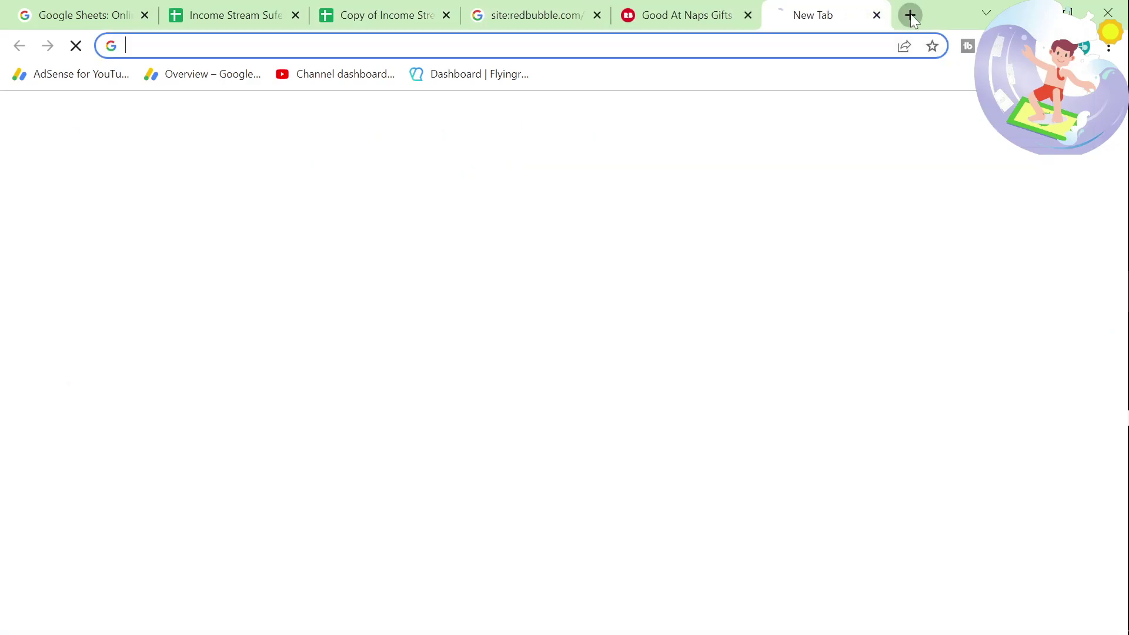
pyautogui.write('ke')
pyautogui.press('Return')
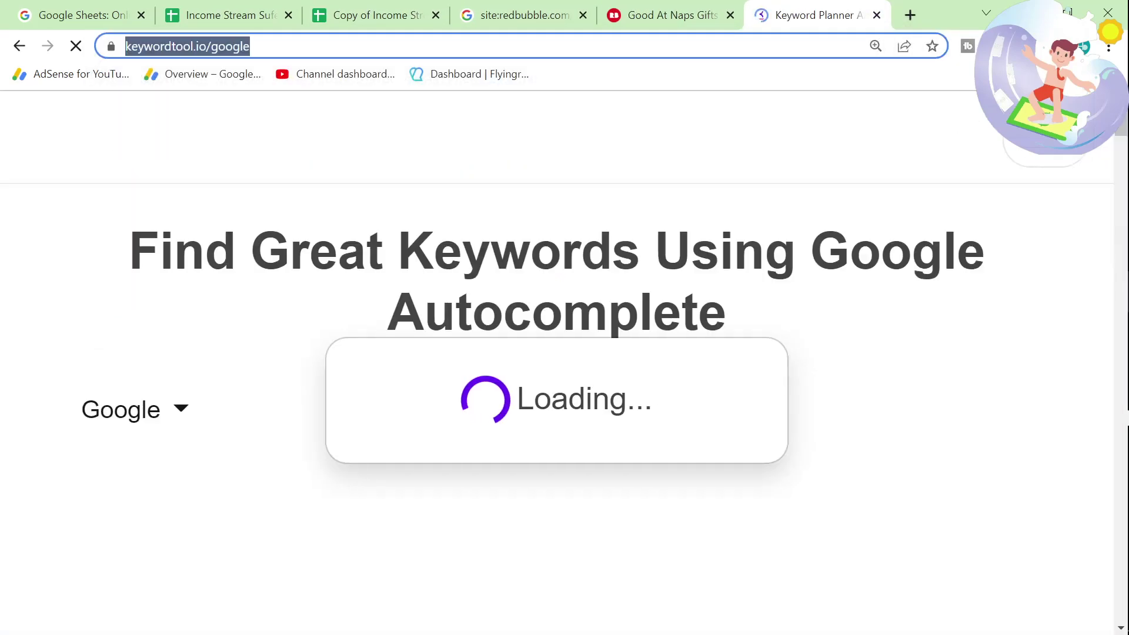
# - Insert a row below row 2 and paste the keywordtool.io/google link into C3
pyautogui.click(371, 15)
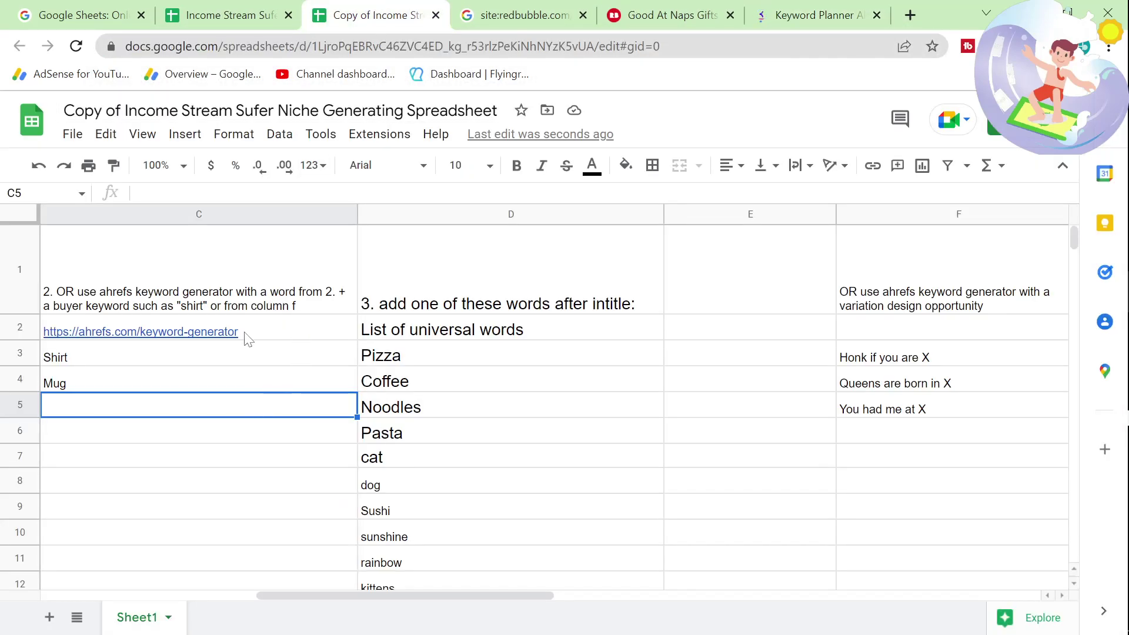
pyautogui.click(246, 333)
pyautogui.moveTo(352, 595); pyautogui.dragTo(267, 583)
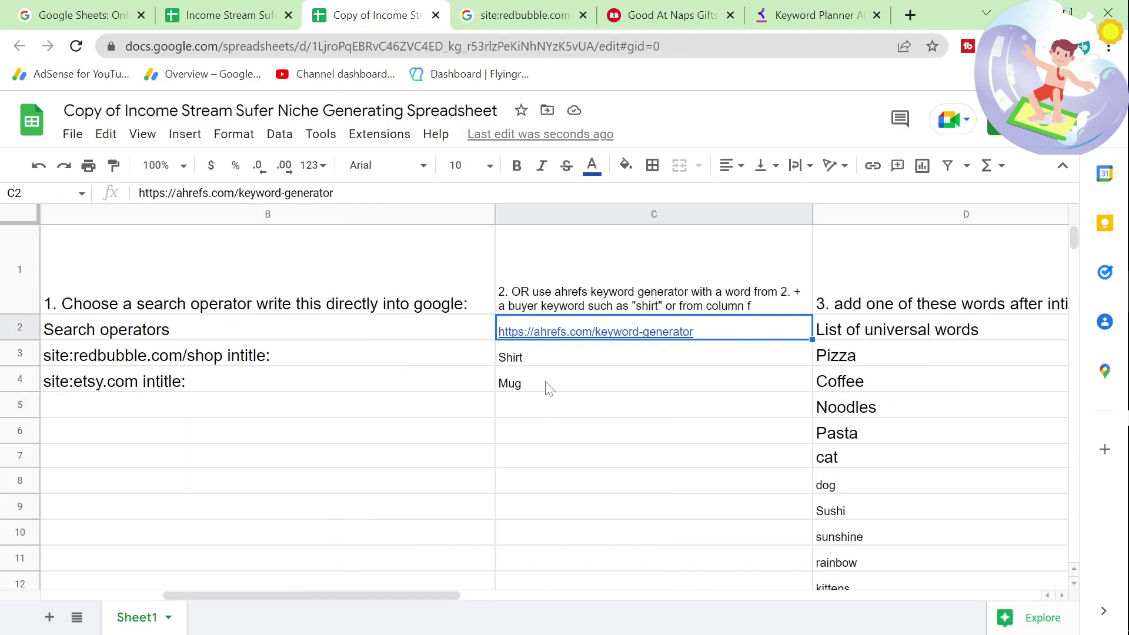
pyautogui.rightClick(24, 327)
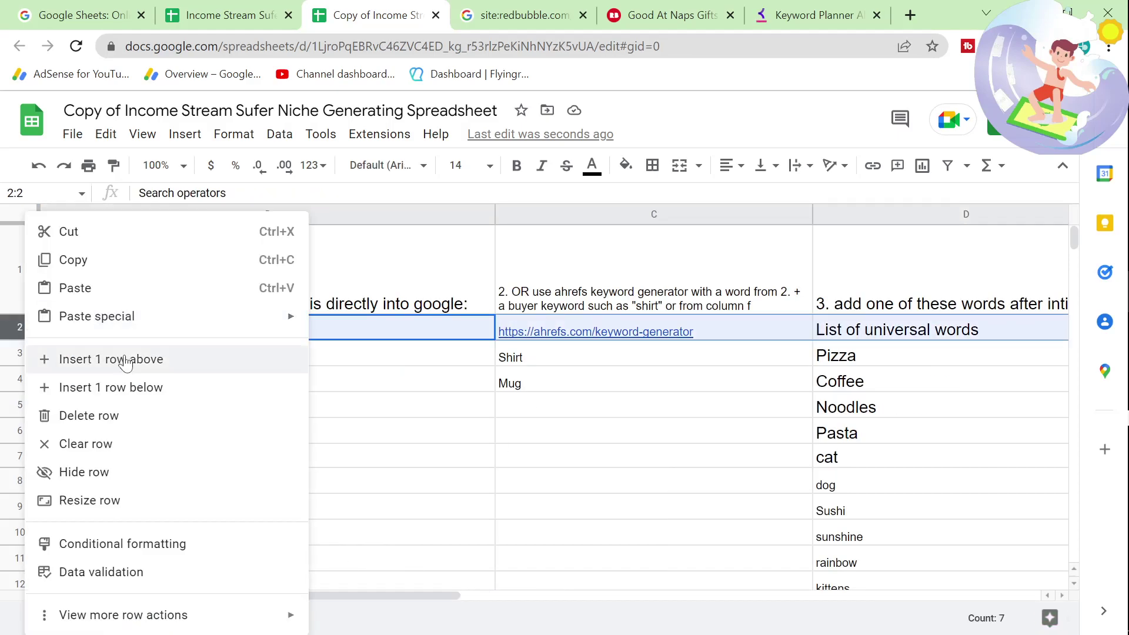
pyautogui.click(151, 387)
pyautogui.click(788, 353)
pyautogui.write('https://keywordtool.io/google')
pyautogui.click(791, 450)
pyautogui.click(815, 353)
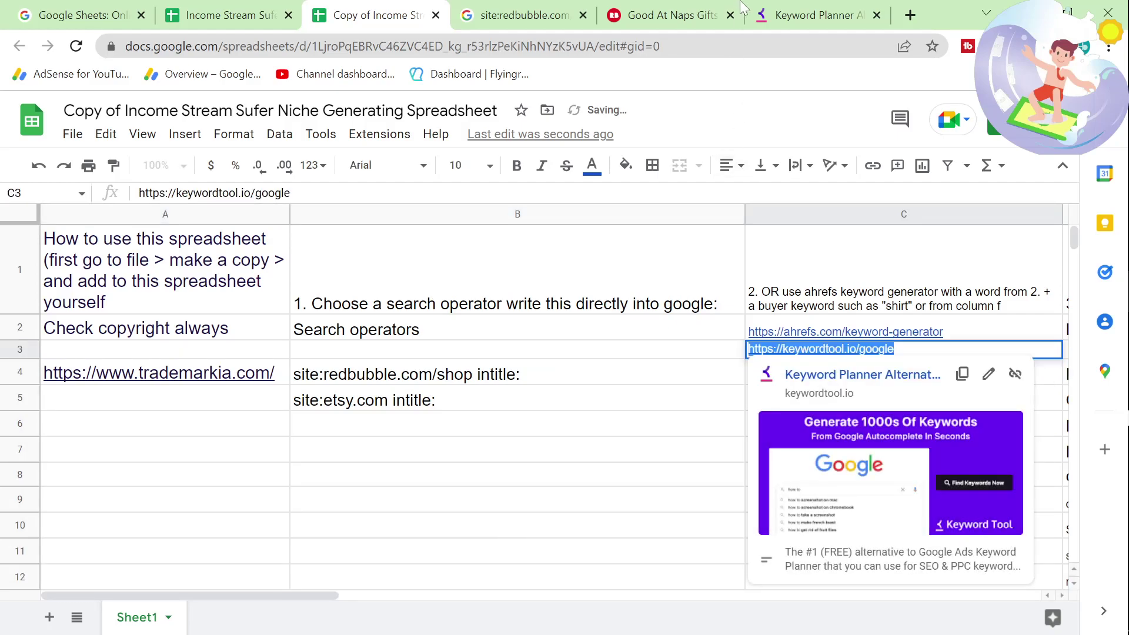
# - Place the Keyword Tool tab beside the spreadsheets and review the Shirt and Mug buyer keywords
pyautogui.moveTo(832, 13); pyautogui.dragTo(538, 5)
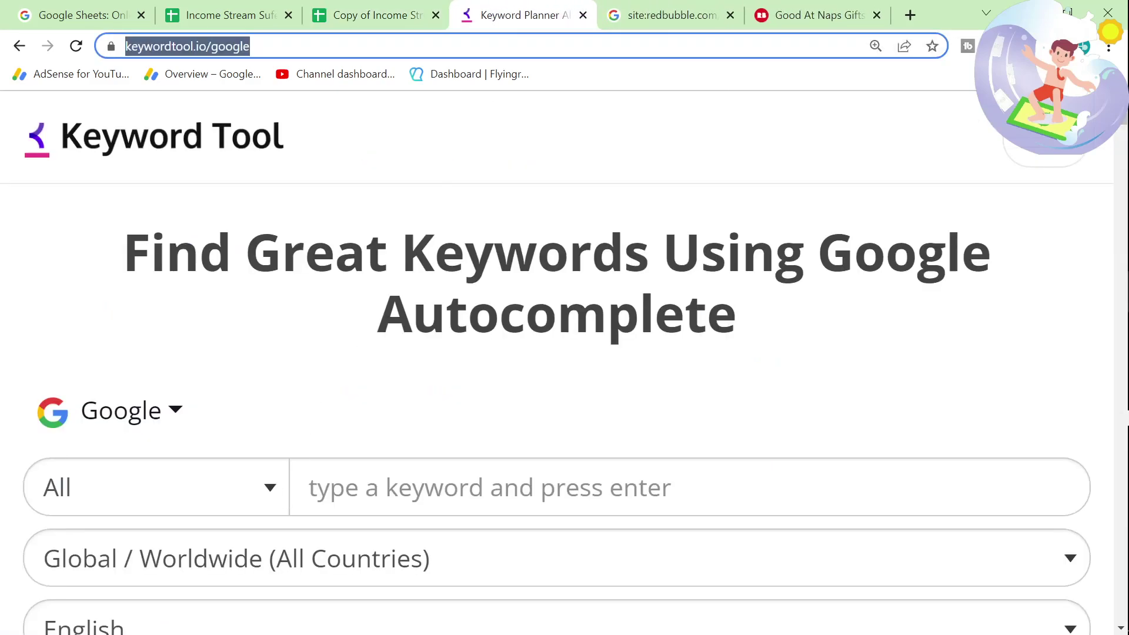
pyautogui.click(440, 7)
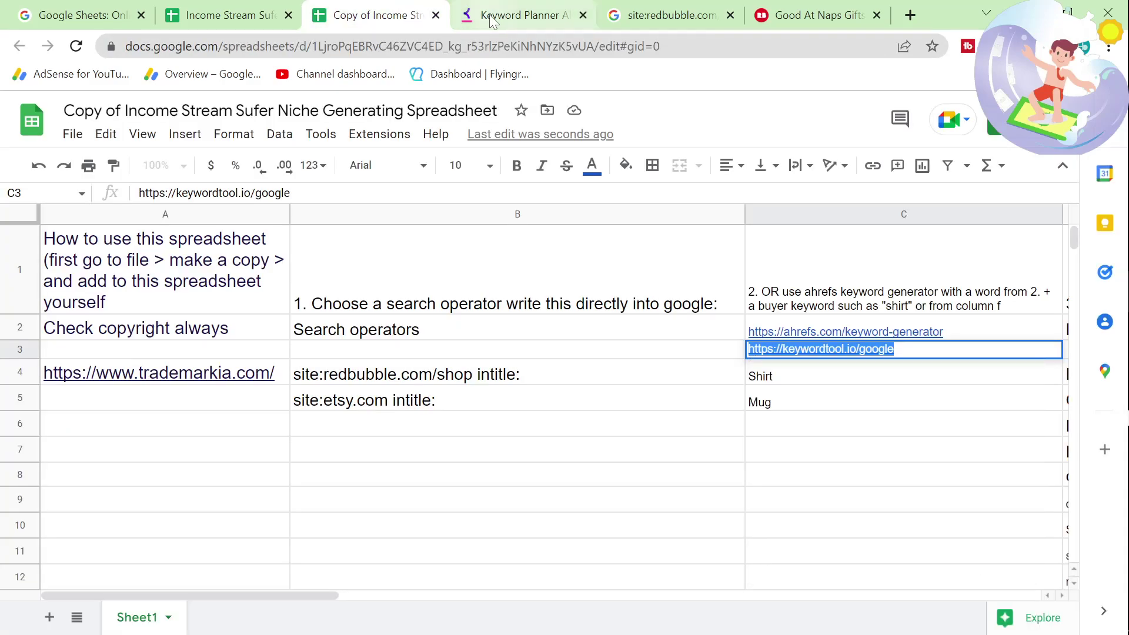
pyautogui.click(547, 505)
pyautogui.moveTo(294, 595); pyautogui.dragTo(470, 593)
pyautogui.scroll(-3, 846, 488)
pyautogui.scroll(3, 849, 500)
pyautogui.click(671, 15)
pyautogui.click(377, 14)
pyautogui.click(560, 379)
pyautogui.click(552, 405)
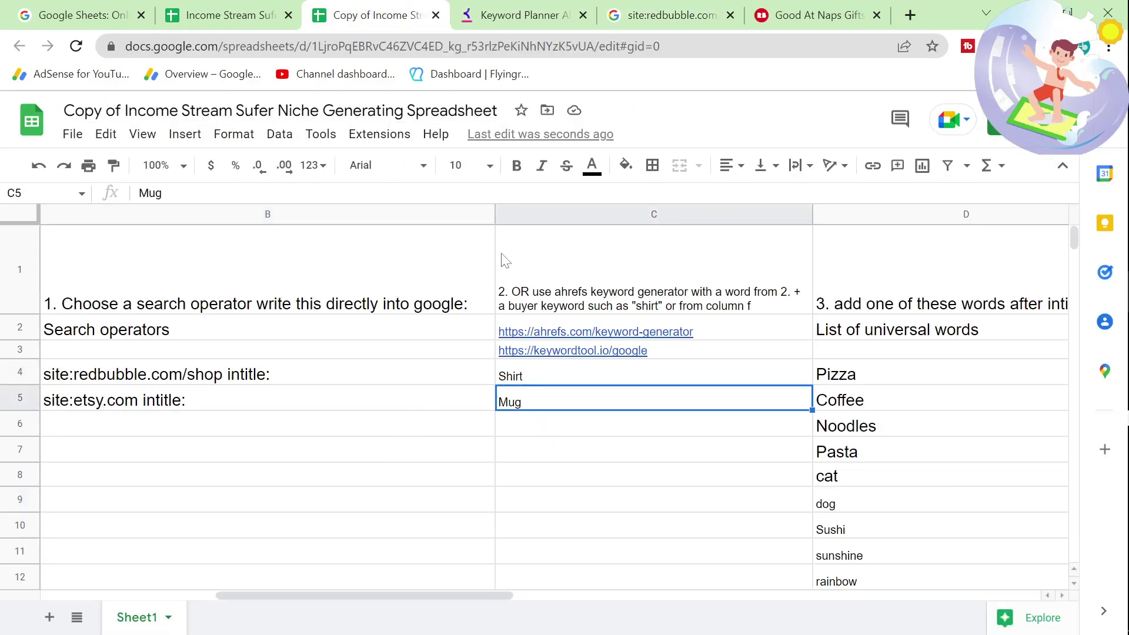
# - Search Keyword Tool for 'naps shirt' and copy 'jesus took naps shirt' from the 195 suggestions
pyautogui.click(517, 15)
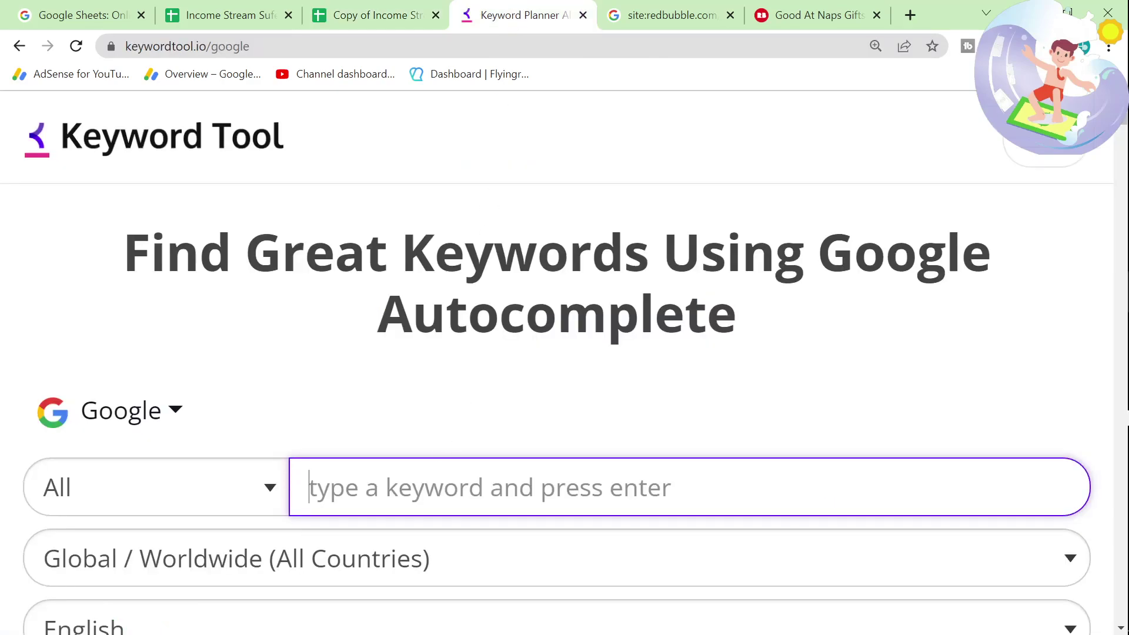
pyautogui.write('nap[s')
pyautogui.press('BackSpace')
pyautogui.write('s shirt')
pyautogui.press('Return')
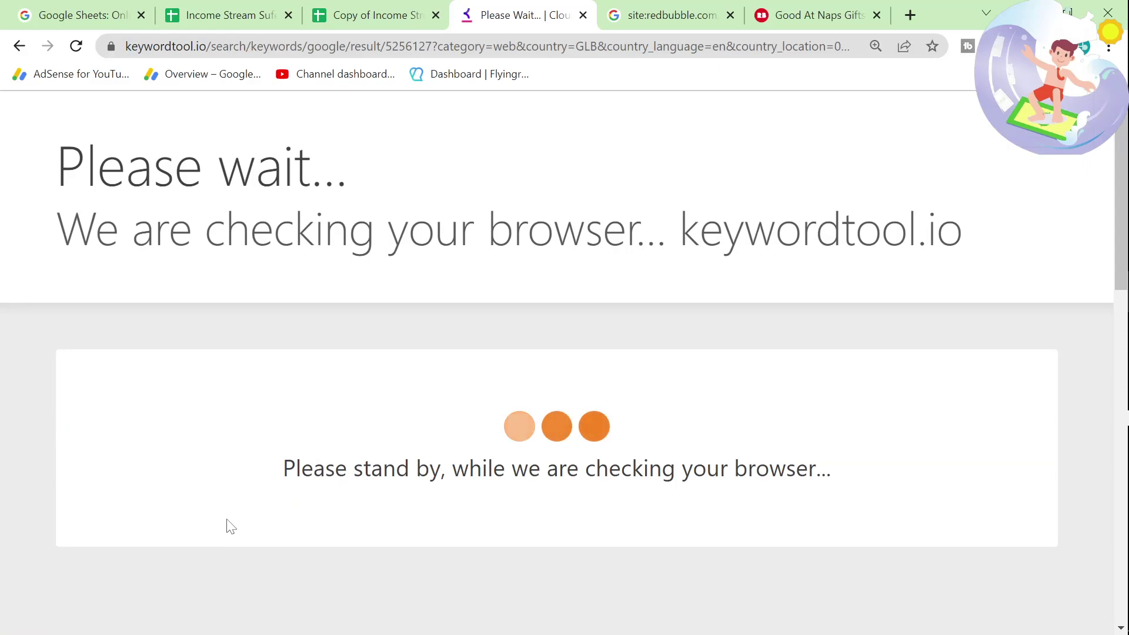
pyautogui.scroll(-10, 230, 525)
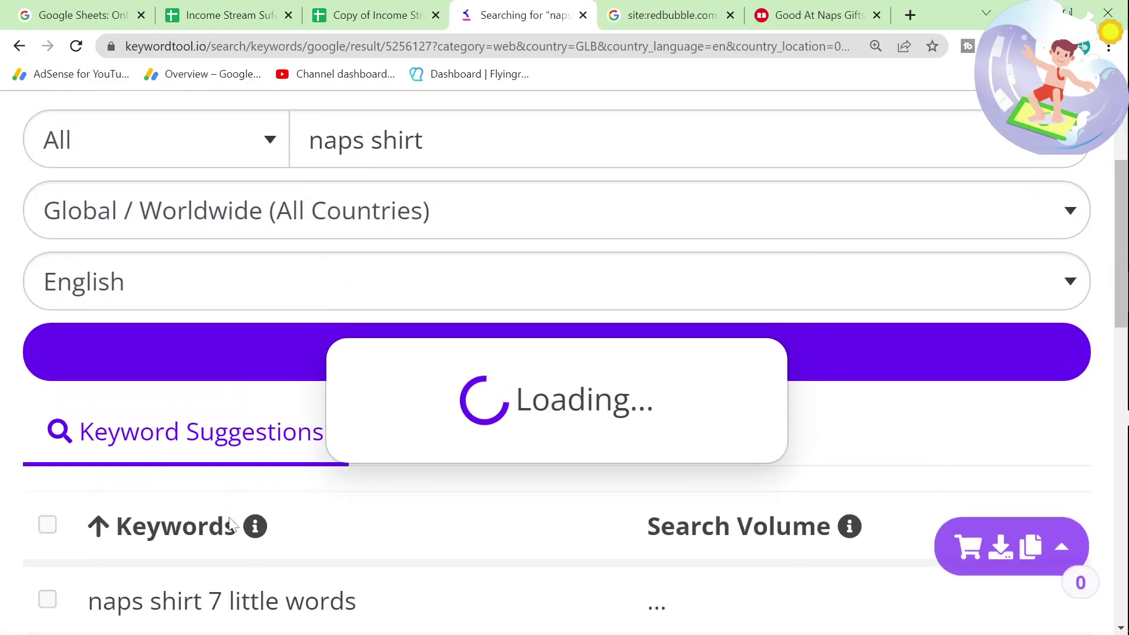
pyautogui.scroll(-10, 230, 526)
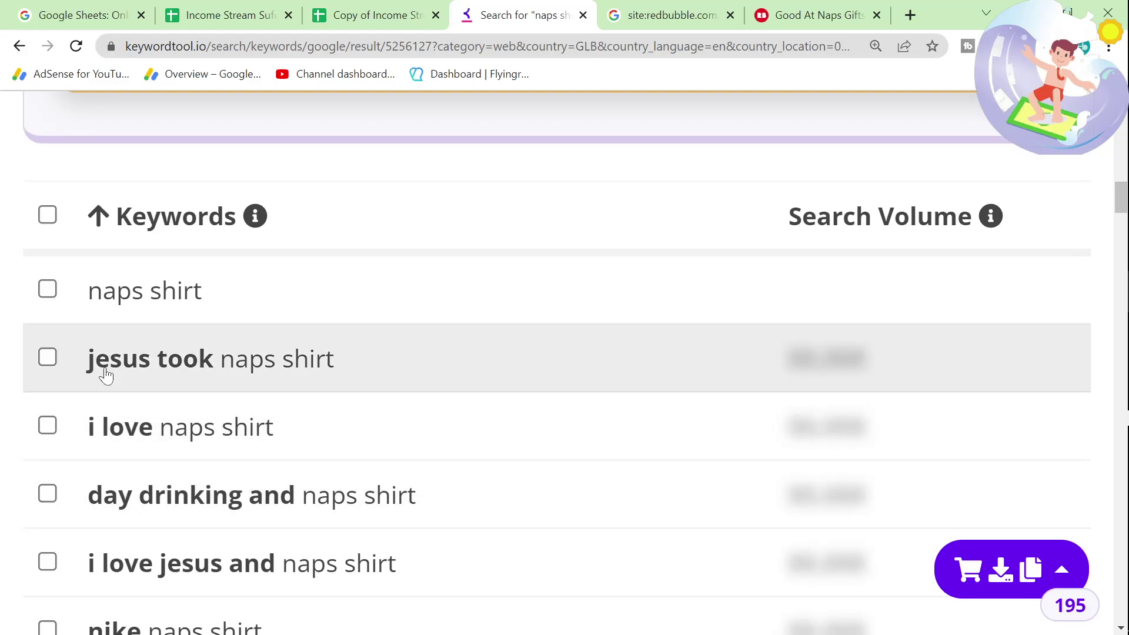
pyautogui.moveTo(351, 360); pyautogui.dragTo(89, 388)
pyautogui.hotkey('ctrl', 'c')
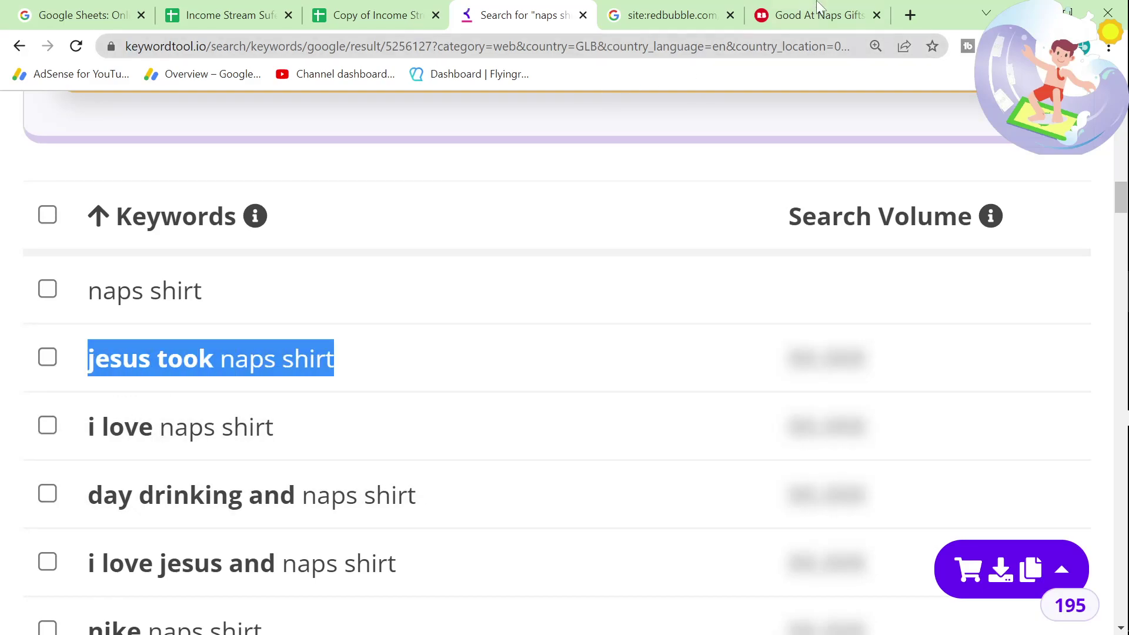
# - Google 'jesus took naps shirt', open the Redbubble Jesus Took Naps shop and highlight its 484 results
pyautogui.click(910, 8)
pyautogui.hotkey('ctrl', 'v')
pyautogui.press('Return')
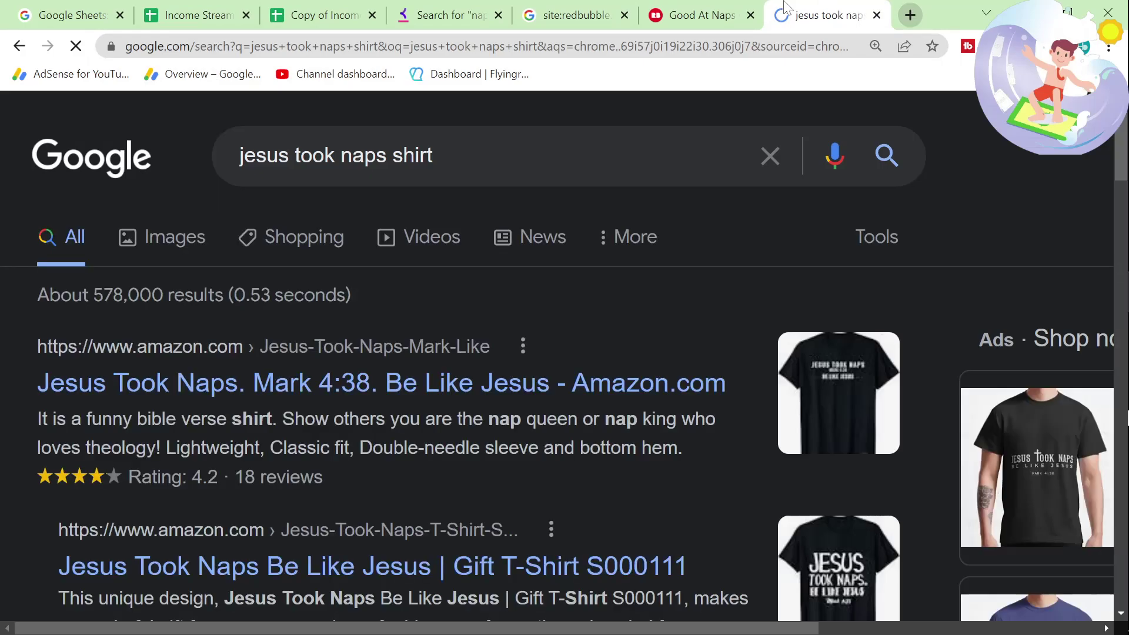
pyautogui.scroll(-10, 400, 419)
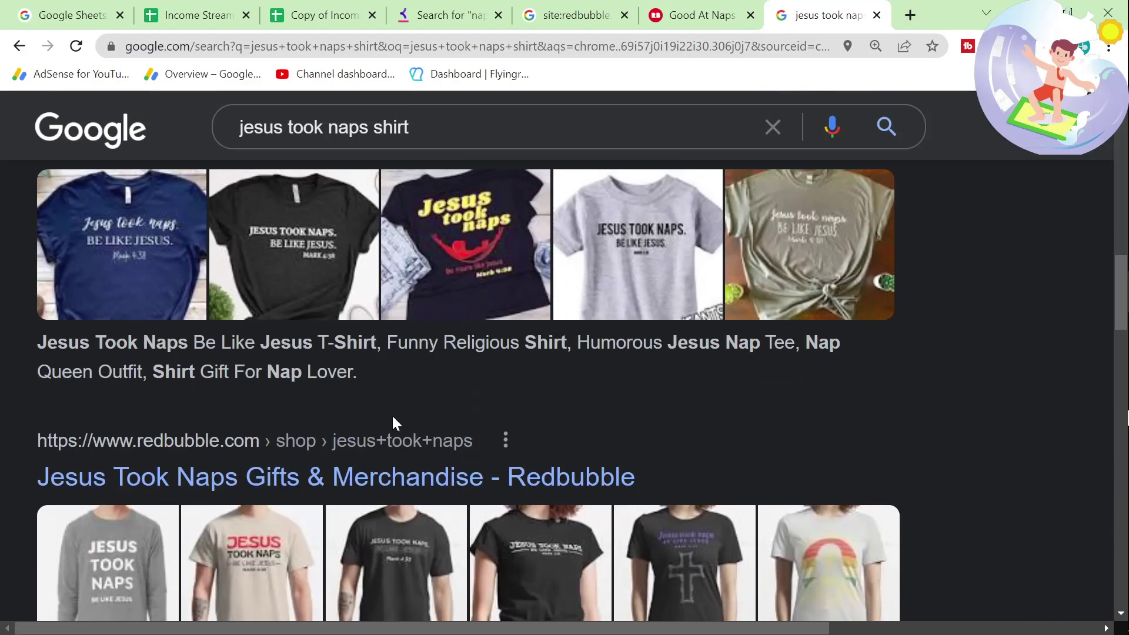
pyautogui.scroll(-1, 393, 415)
pyautogui.click(310, 390)
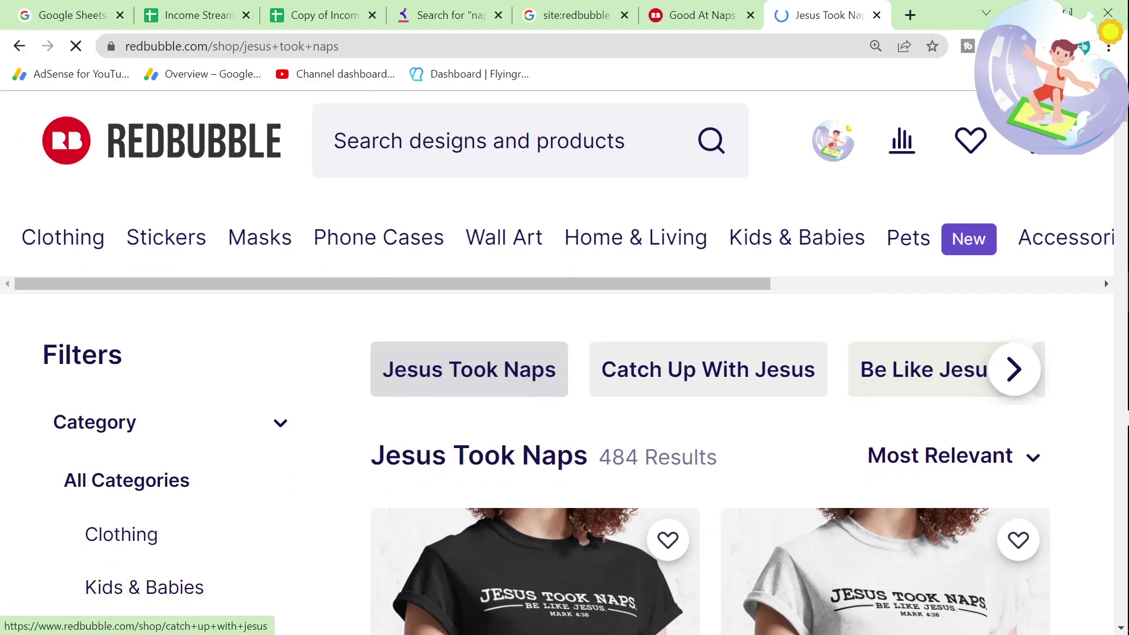
pyautogui.moveTo(370, 456); pyautogui.dragTo(717, 457)
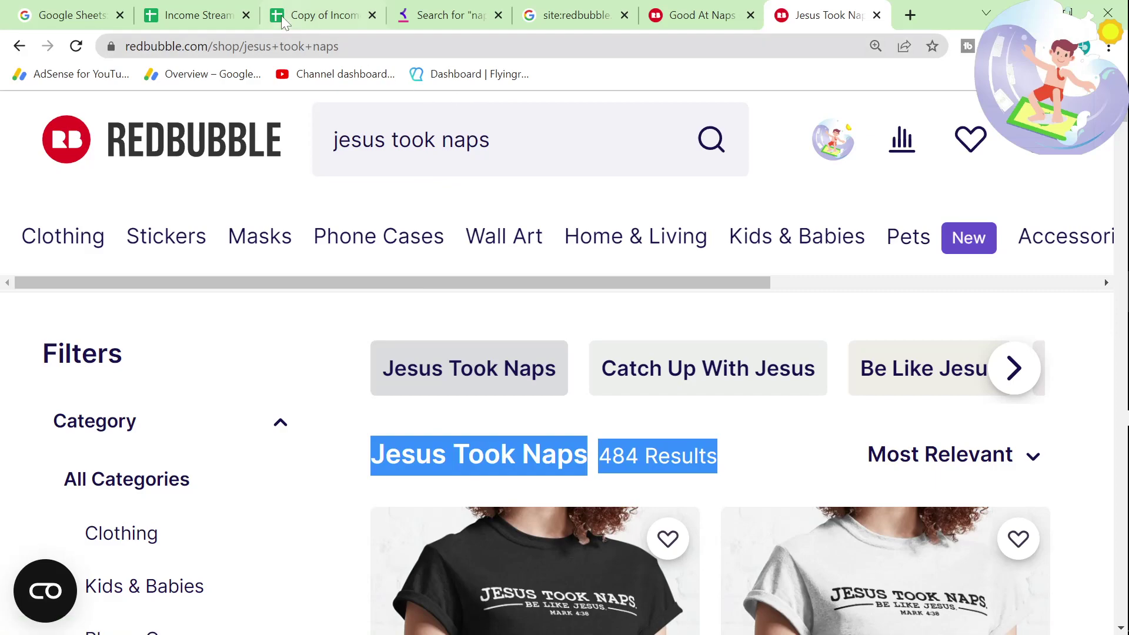
# - In the spreadsheet, select the column G keywords from Cat Eating A Pizza to queen bee shirt
pyautogui.hotkey('ctrl', '3')
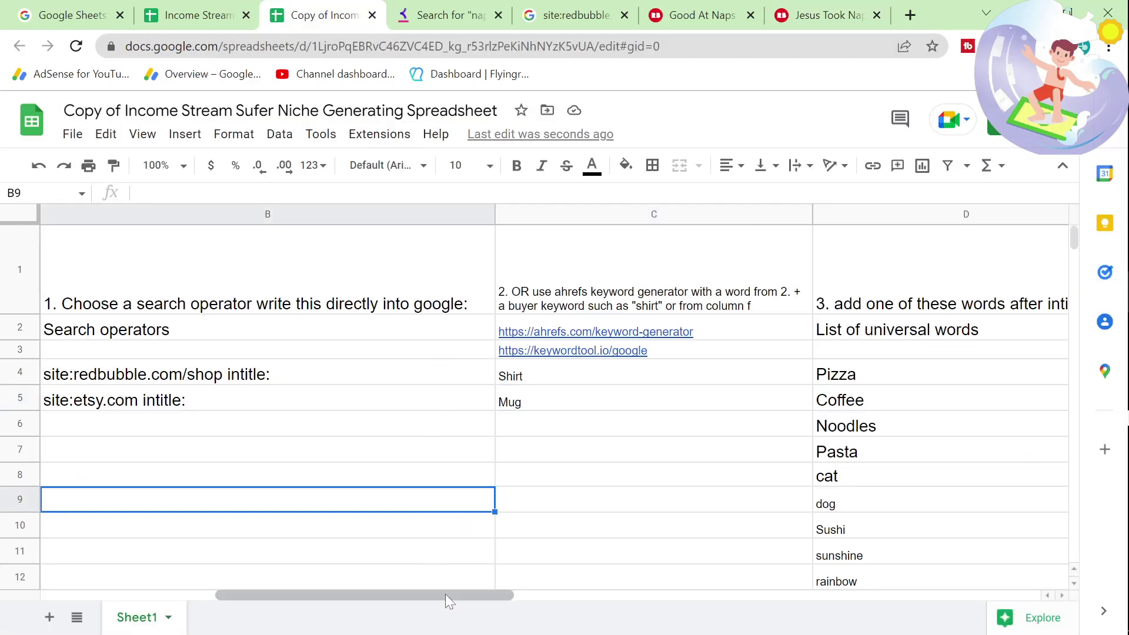
pyautogui.moveTo(446, 596); pyautogui.dragTo(728, 593)
pyautogui.click(889, 500)
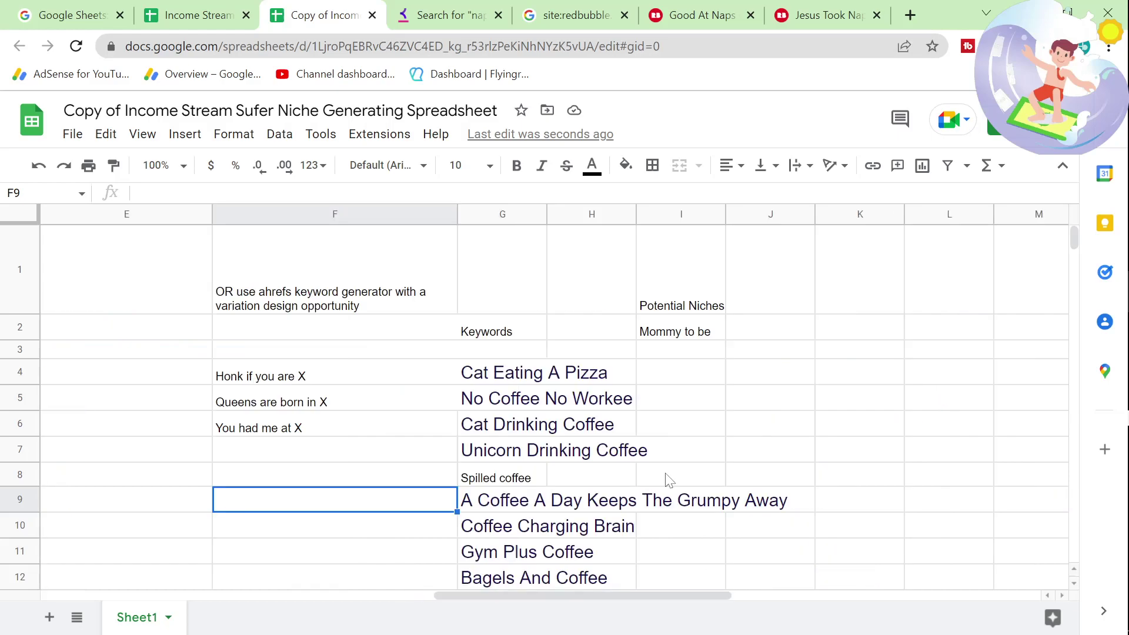
pyautogui.click(675, 351)
pyautogui.click(518, 372)
pyautogui.scroll(-1, 550, 469)
pyautogui.scroll(-10, 550, 469)
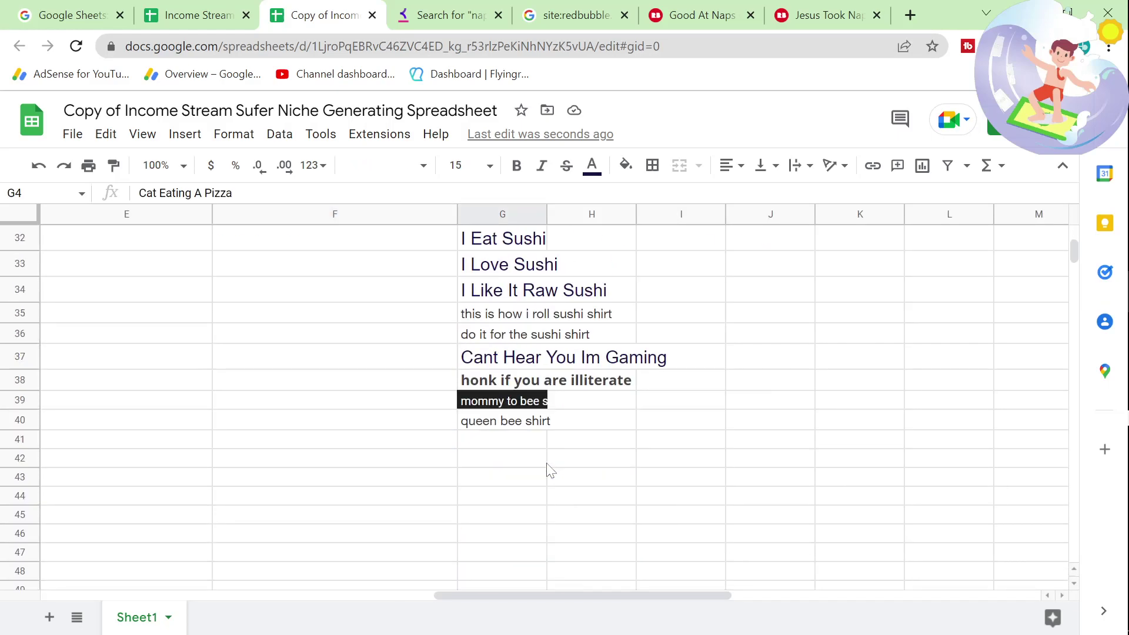
pyautogui.click(515, 424)
pyautogui.scroll(10, 532, 465)
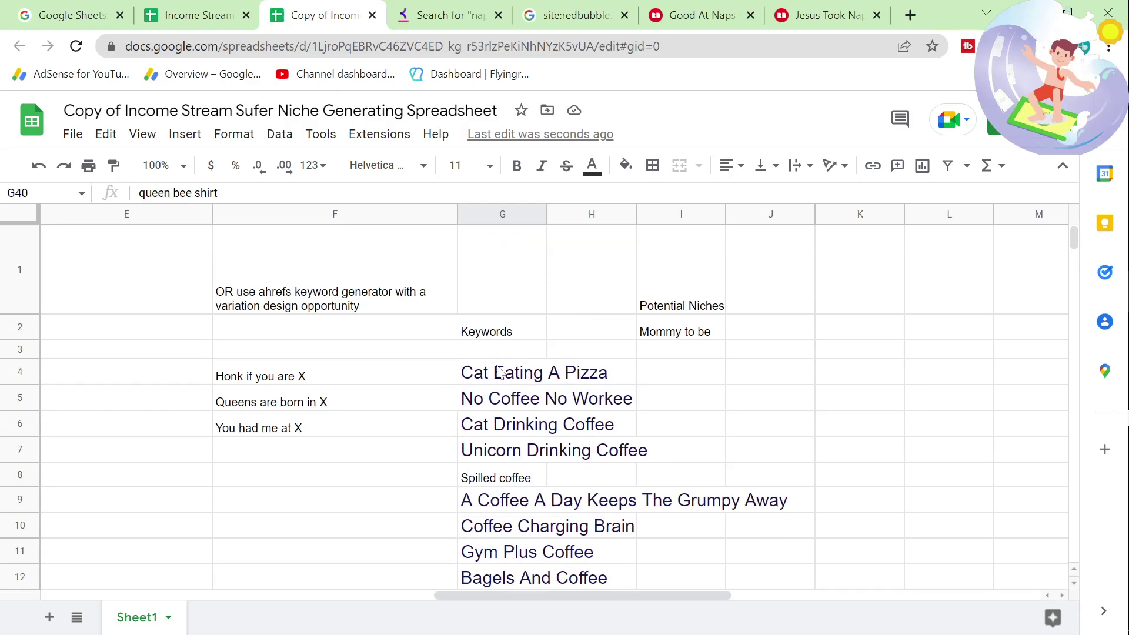
# - Select the whole keyword list G4 to G40, then clear the selection
pyautogui.keyDown('ctrl'); pyautogui.click(499, 372); pyautogui.keyUp('ctrl')
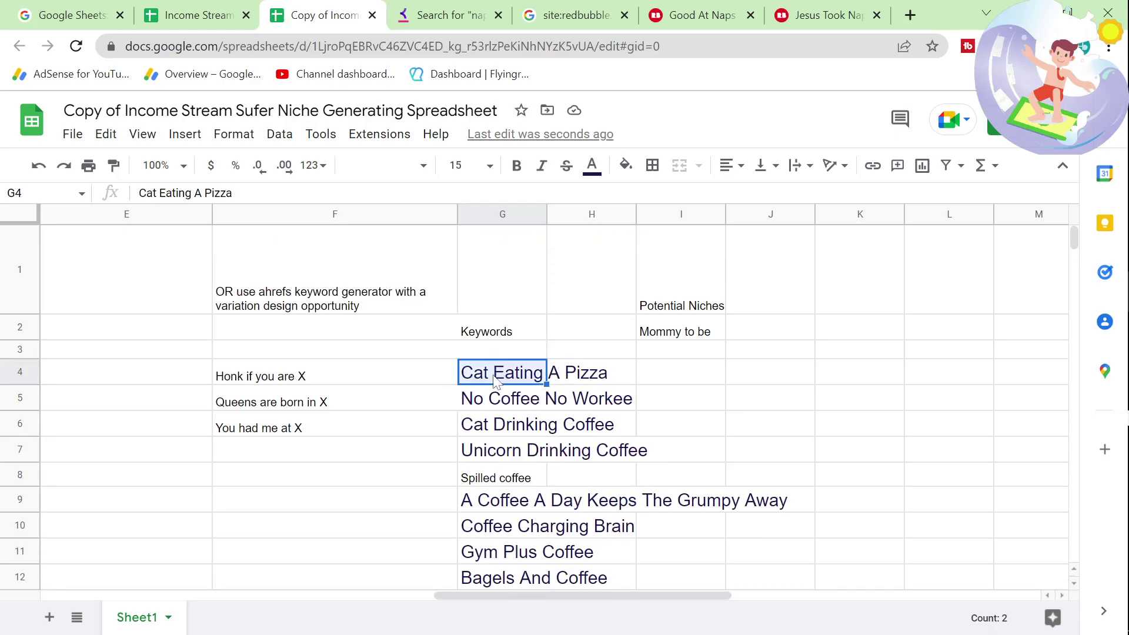
pyautogui.scroll(-11, 518, 535)
pyautogui.click(535, 400)
pyautogui.click(520, 345)
pyautogui.scroll(10, 544, 460)
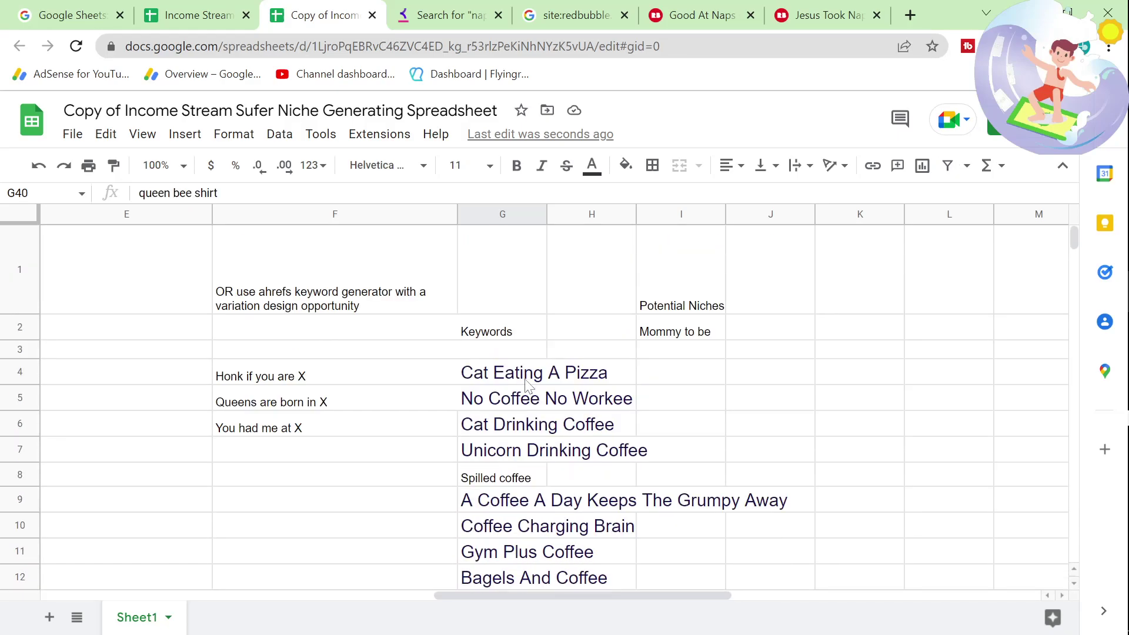
pyautogui.keyDown('shift'); pyautogui.click(521, 370); pyautogui.keyUp('shift')
pyautogui.scroll(-2, 533, 381)
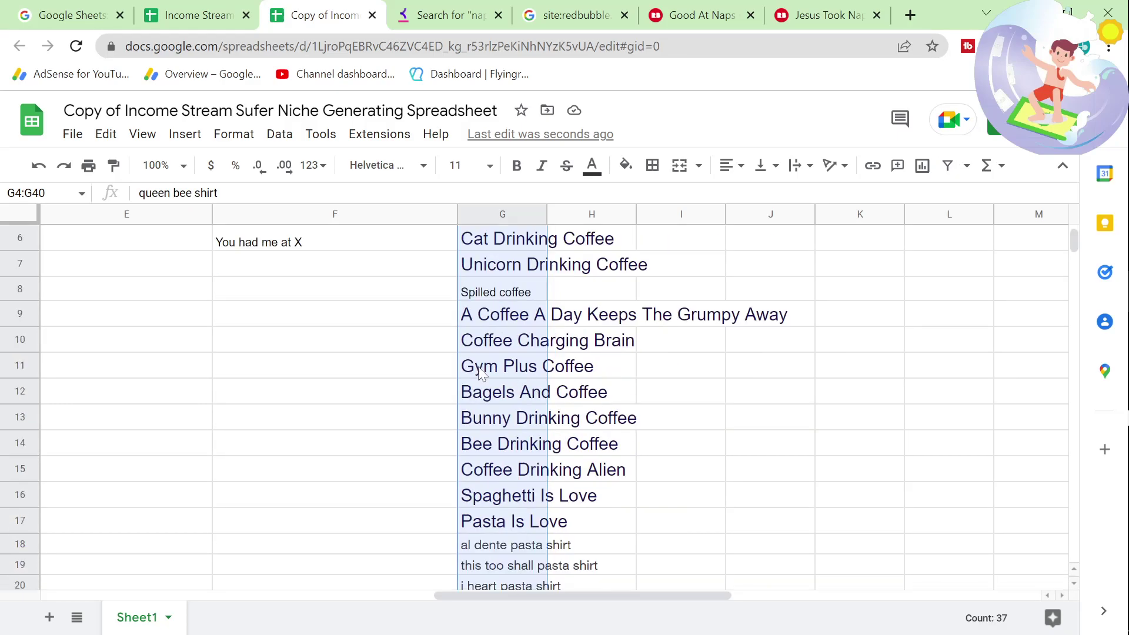
pyautogui.scroll(1, 513, 335)
pyautogui.click(374, 385)
pyautogui.scroll(2, 365, 402)
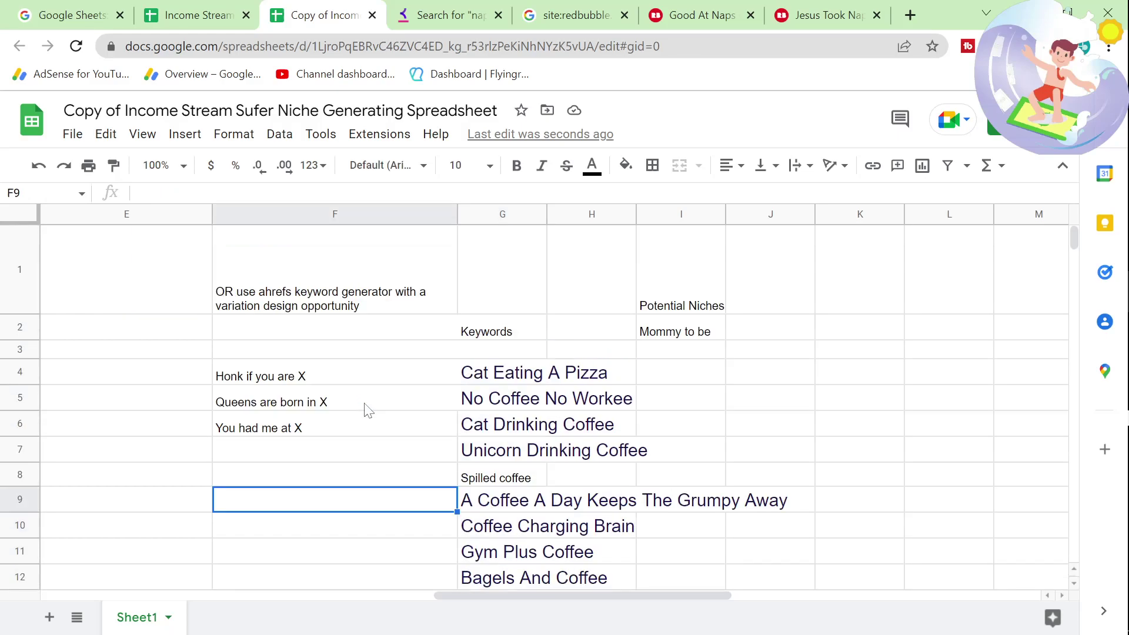
# - Look over the column F templates and start editing 'Honk if you are X' in F4
pyautogui.click(308, 384)
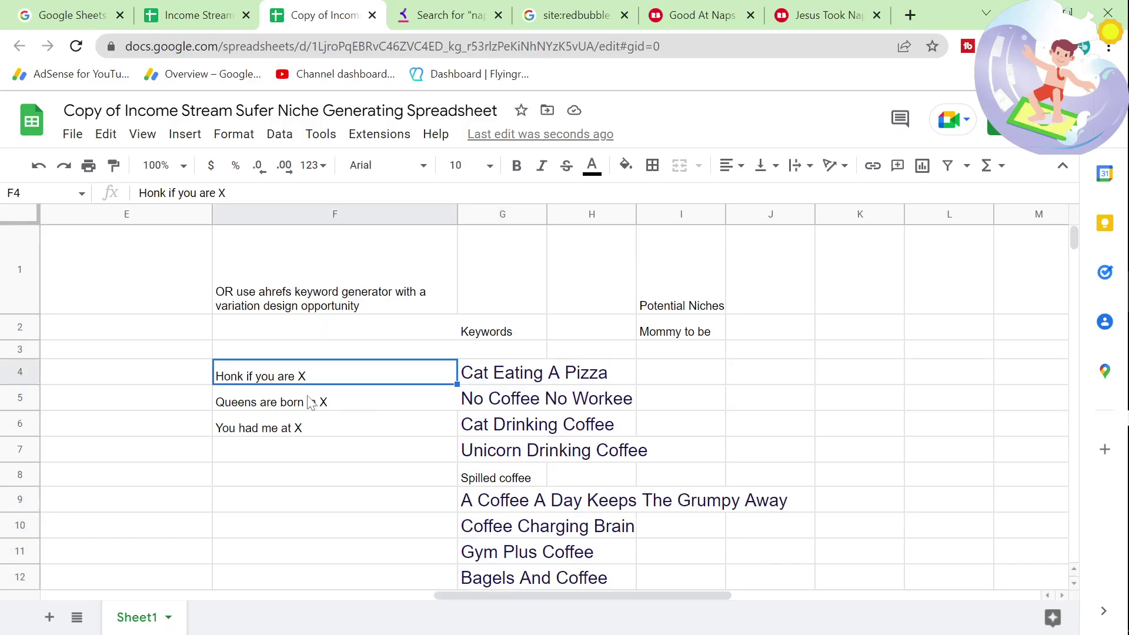
pyautogui.click(309, 406)
pyautogui.click(301, 432)
pyautogui.click(303, 380)
pyautogui.doubleClick(299, 376)
pyautogui.click(296, 368)
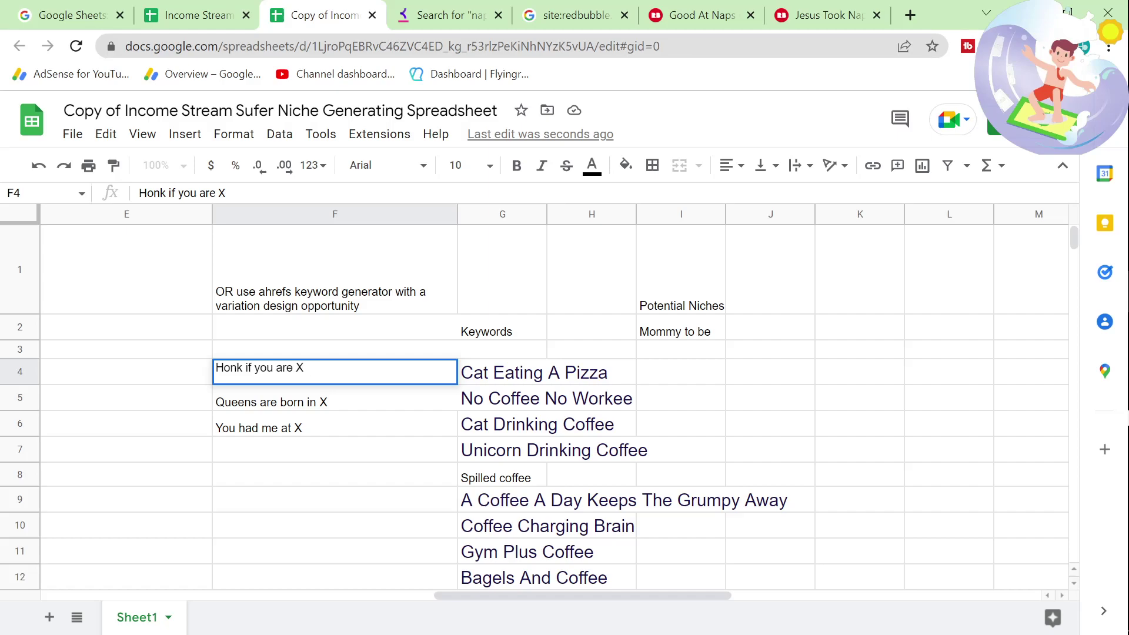
# - Copy 'Honk if you are' from F4 and search Keyword Tool for 'honk if you are shirt'
pyautogui.moveTo(294, 368); pyautogui.dragTo(120, 365)
pyautogui.hotkey('ctrl', 'c')
pyautogui.click(435, 15)
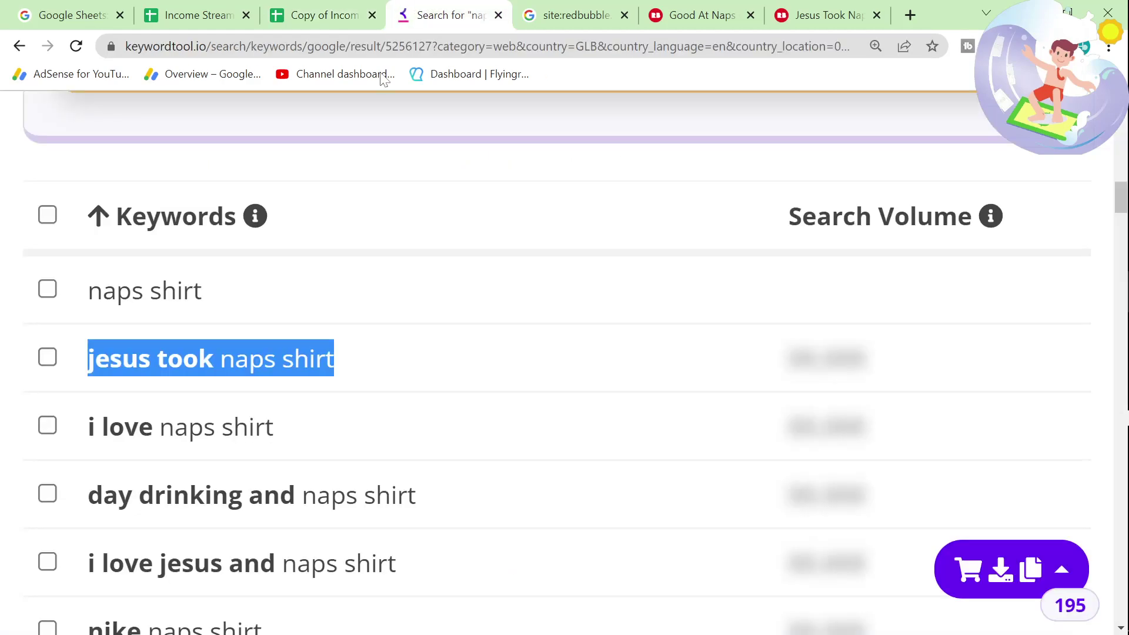
pyautogui.scroll(15, 294, 388)
pyautogui.scroll(3, 396, 189)
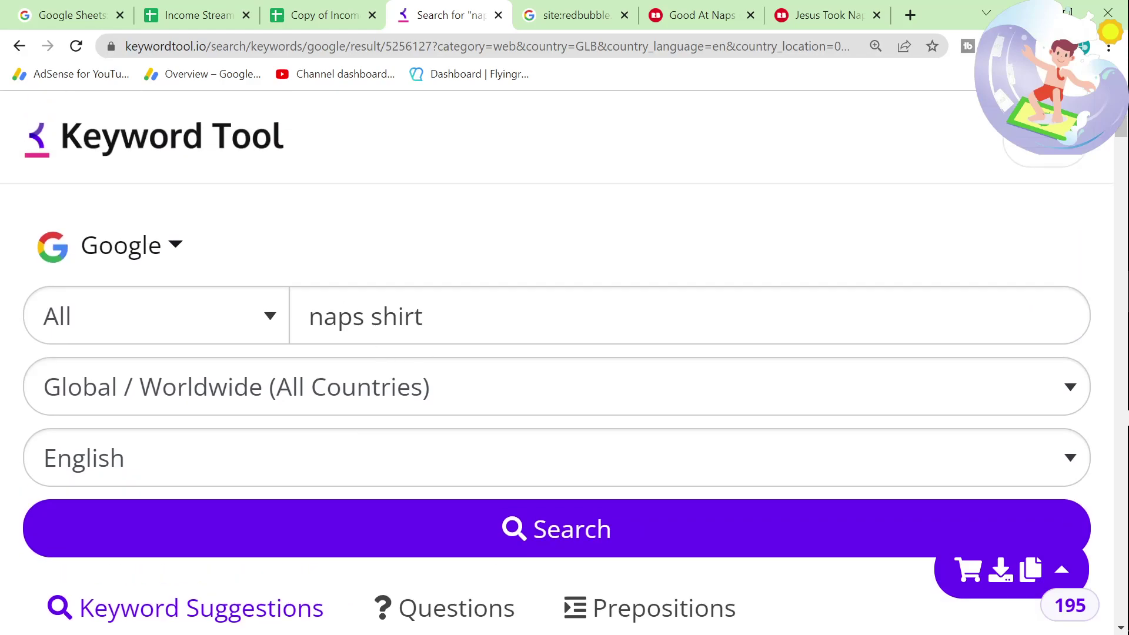
pyautogui.click(400, 316)
pyautogui.hotkey('ctrl', 'v')
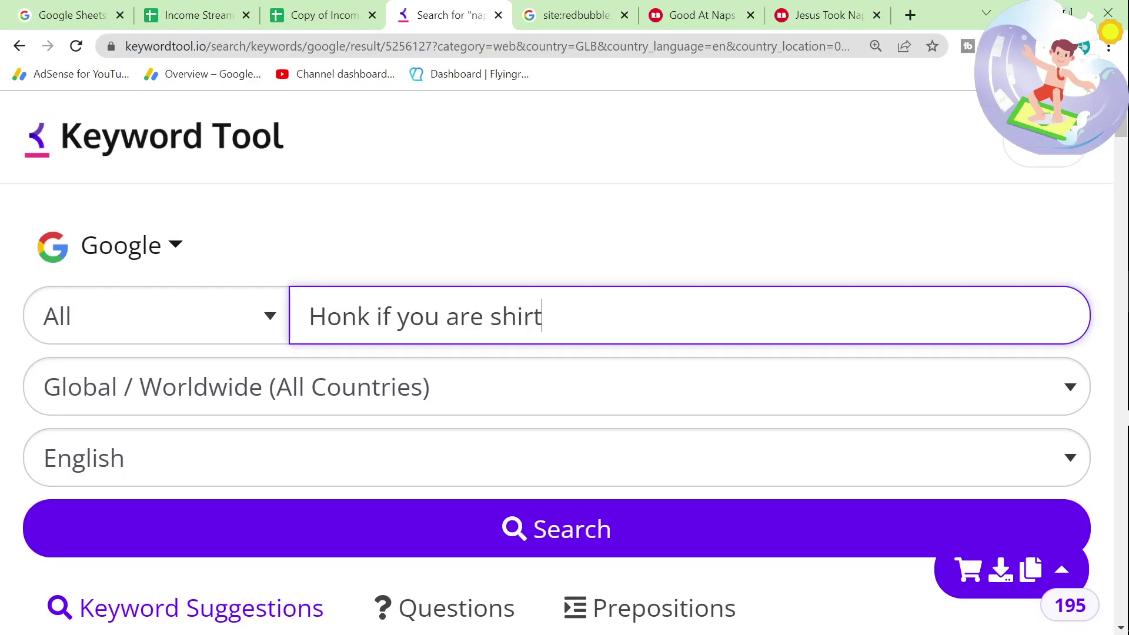
pyautogui.press('Return')
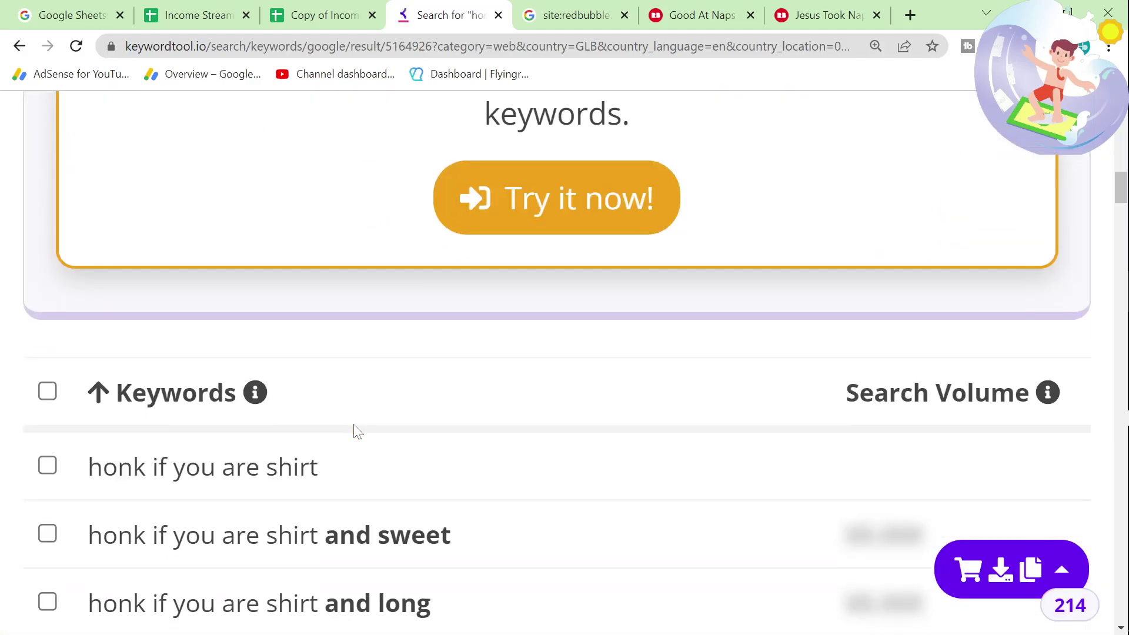
# - Tick the 'honk if you are shirt a goose' suggestion and scroll through the remaining results
pyautogui.scroll(-5, 356, 432)
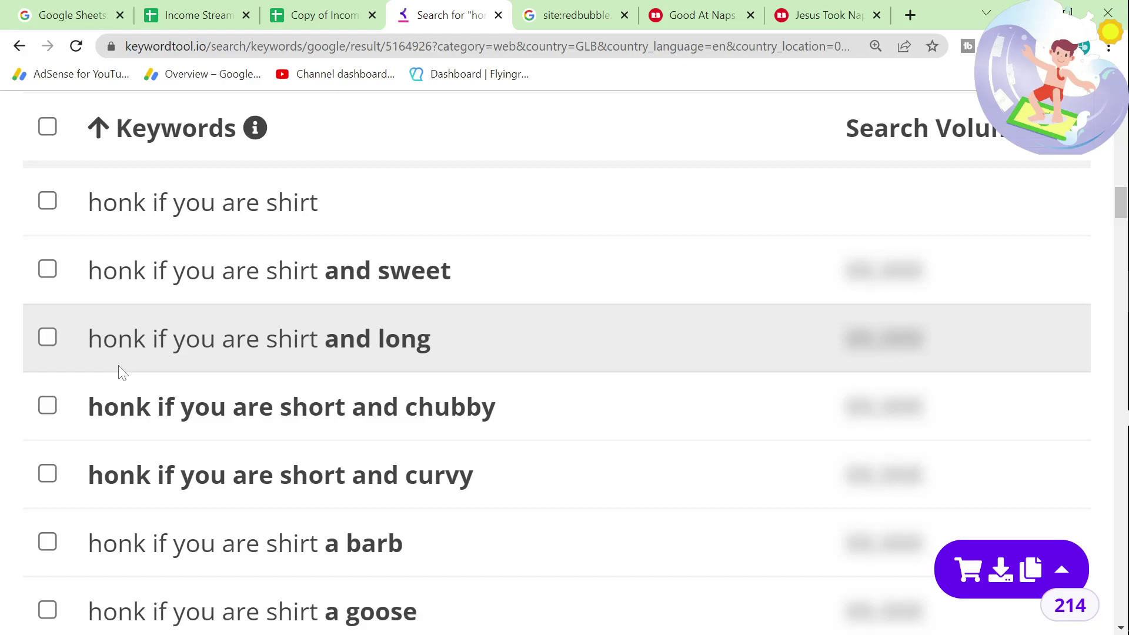
pyautogui.scroll(-3, 120, 372)
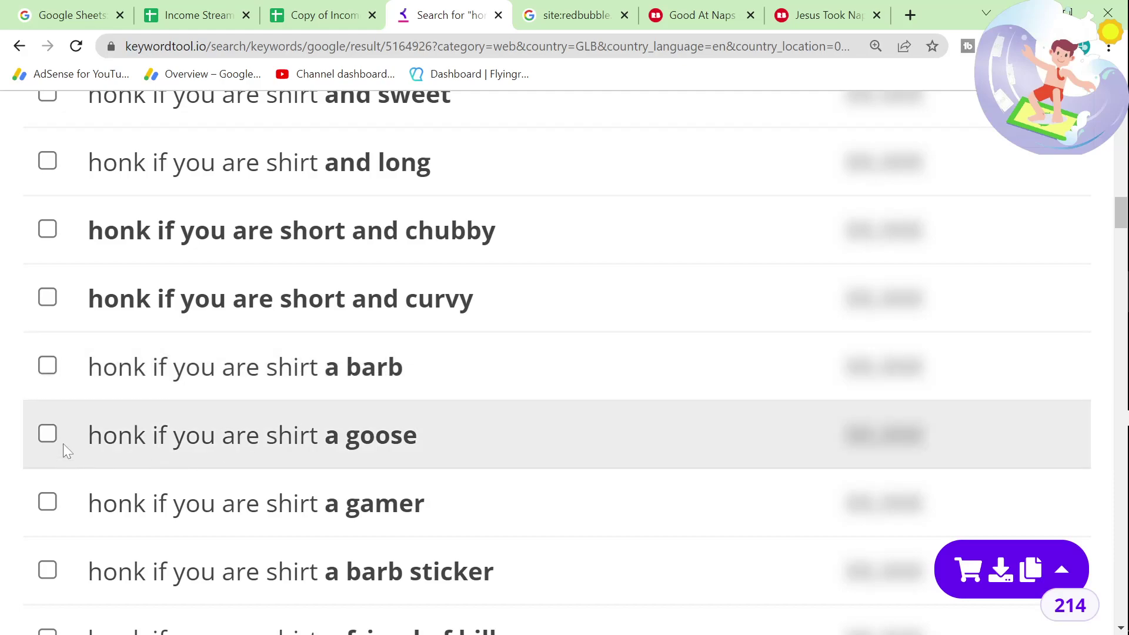
pyautogui.scroll(-2, 257, 494)
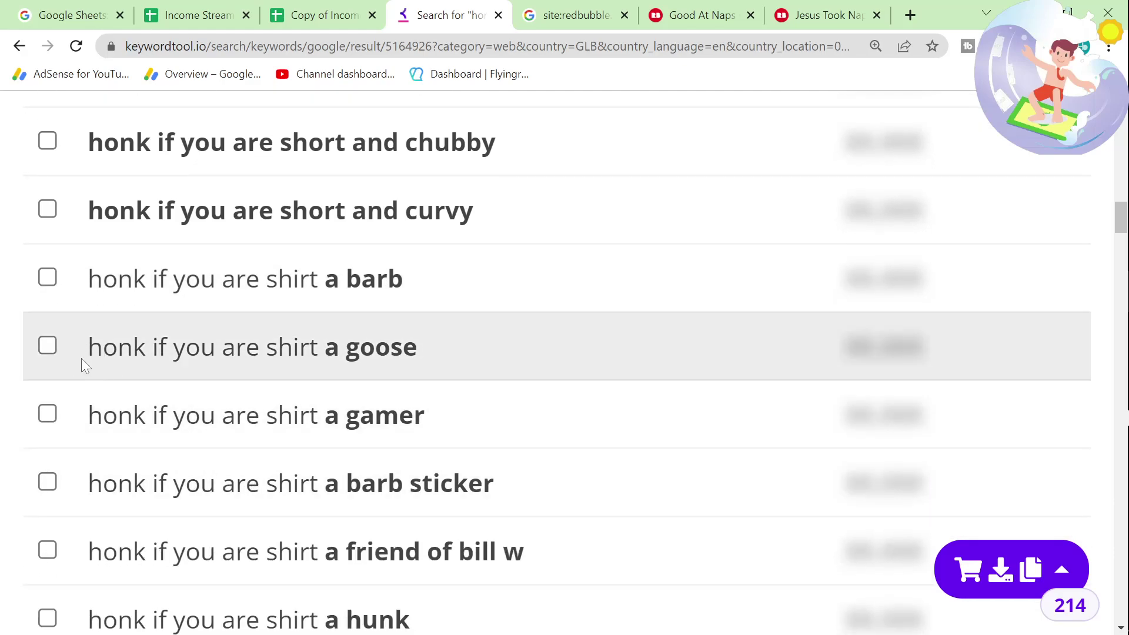
pyautogui.moveTo(83, 361); pyautogui.dragTo(421, 386)
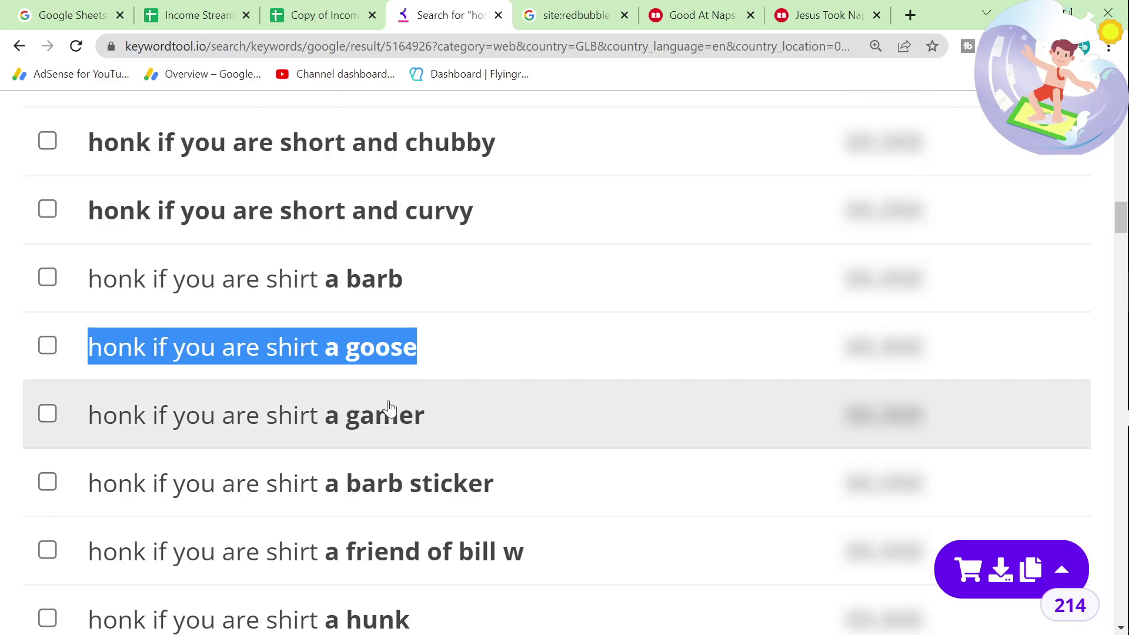
pyautogui.click(327, 352)
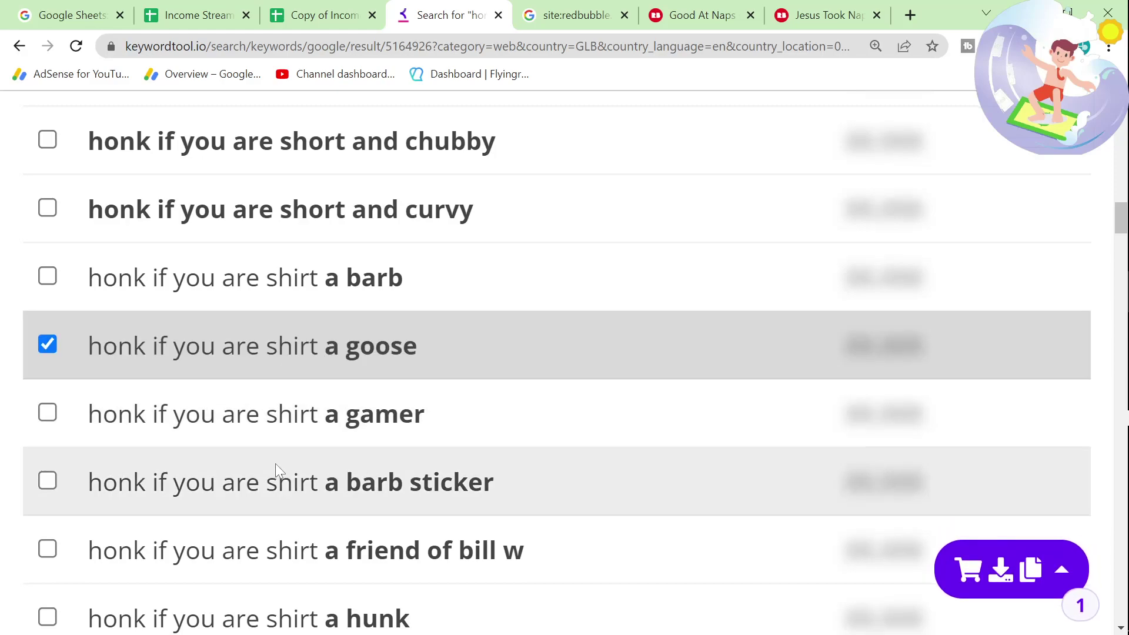
pyautogui.scroll(-1, 286, 441)
pyautogui.scroll(-5, 245, 511)
pyautogui.scroll(-20, 125, 450)
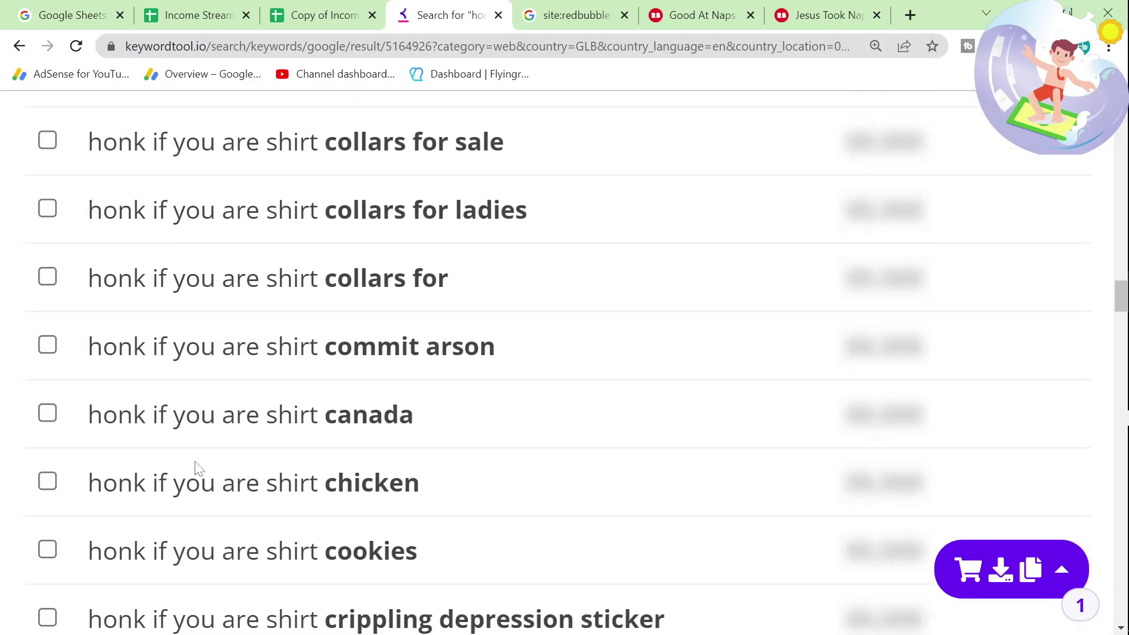
pyautogui.scroll(-15, 235, 462)
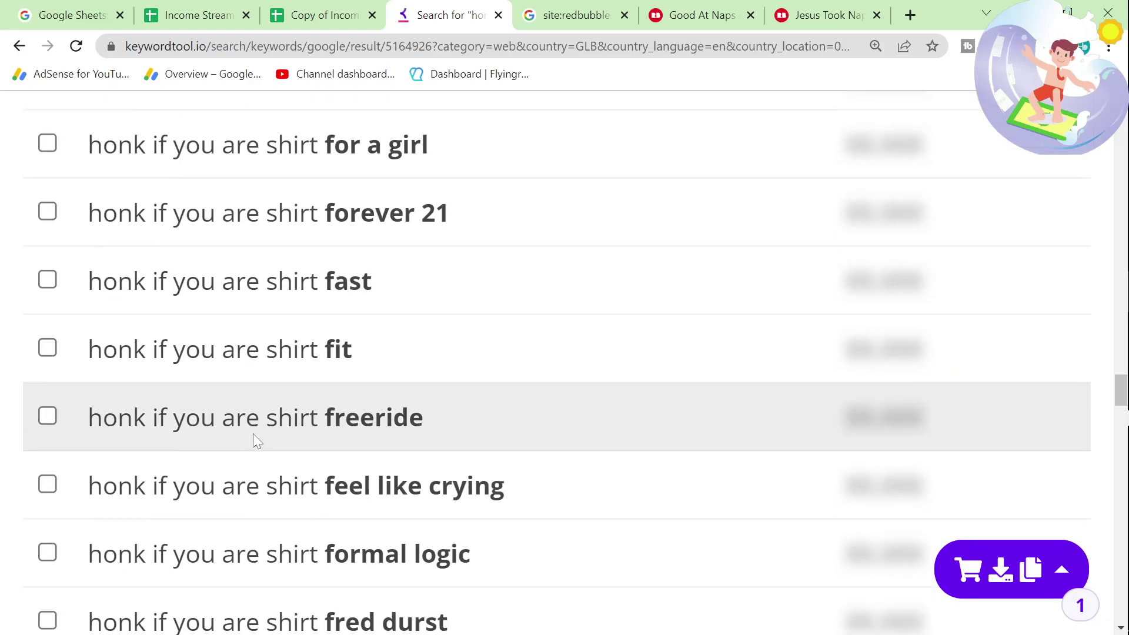
pyautogui.scroll(-15, 353, 458)
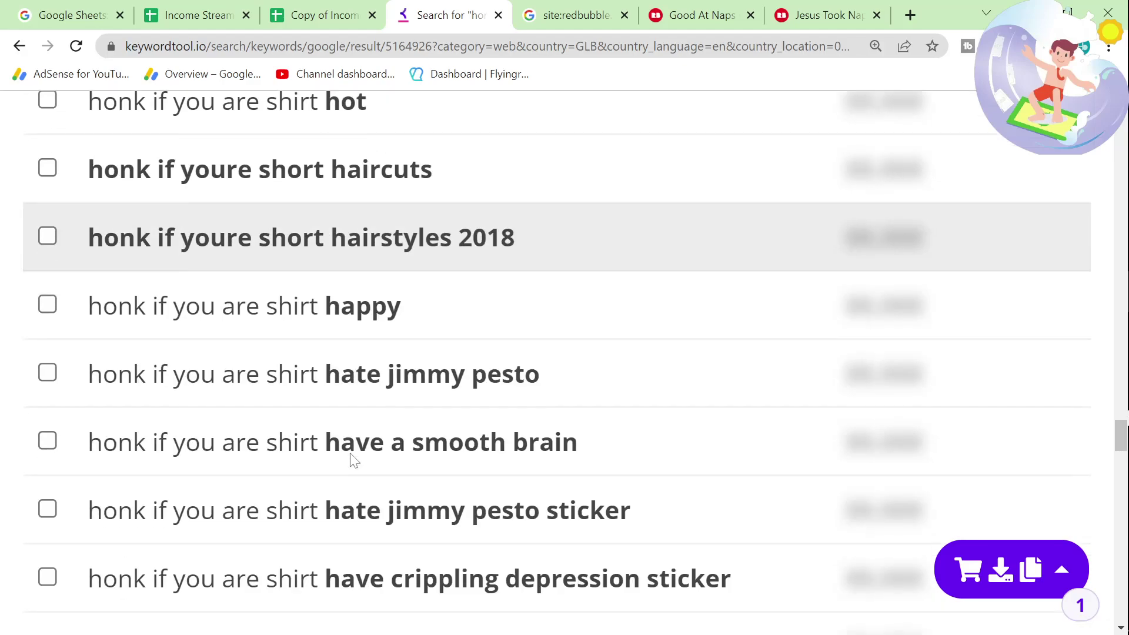
pyautogui.scroll(-20, 351, 461)
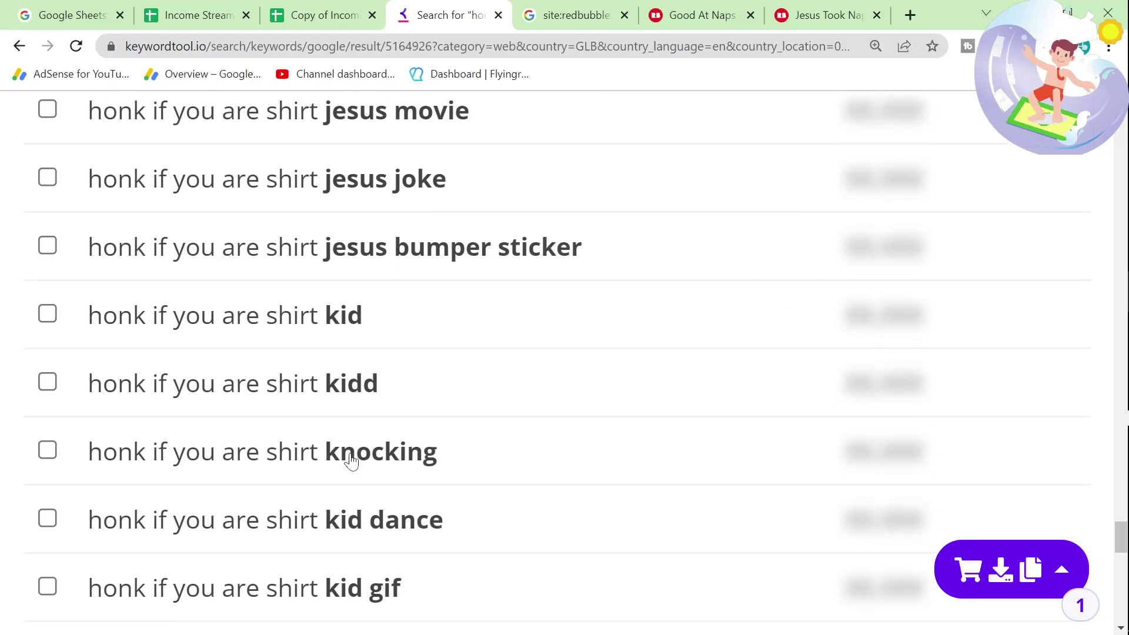
pyautogui.scroll(15, 352, 461)
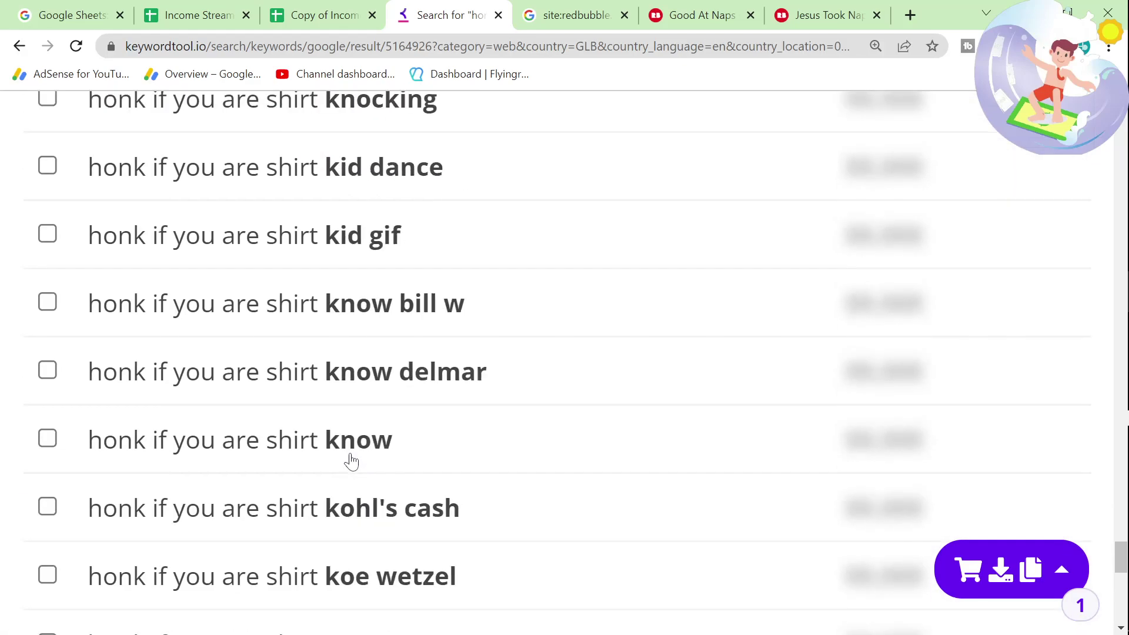
pyautogui.scroll(15, 353, 423)
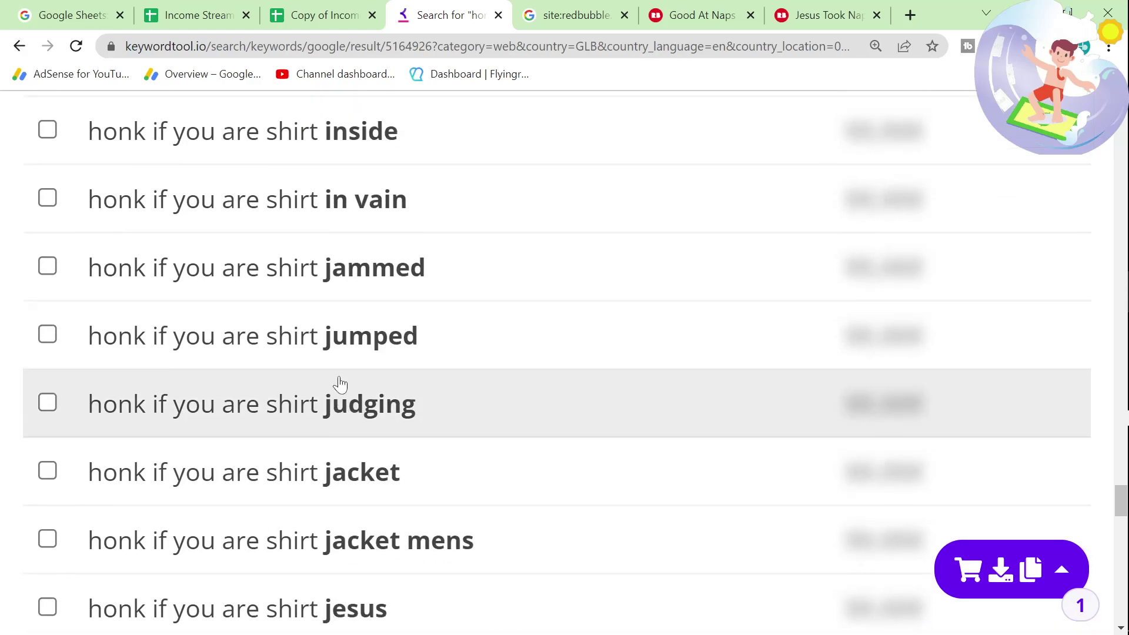
pyautogui.scroll(20, 339, 377)
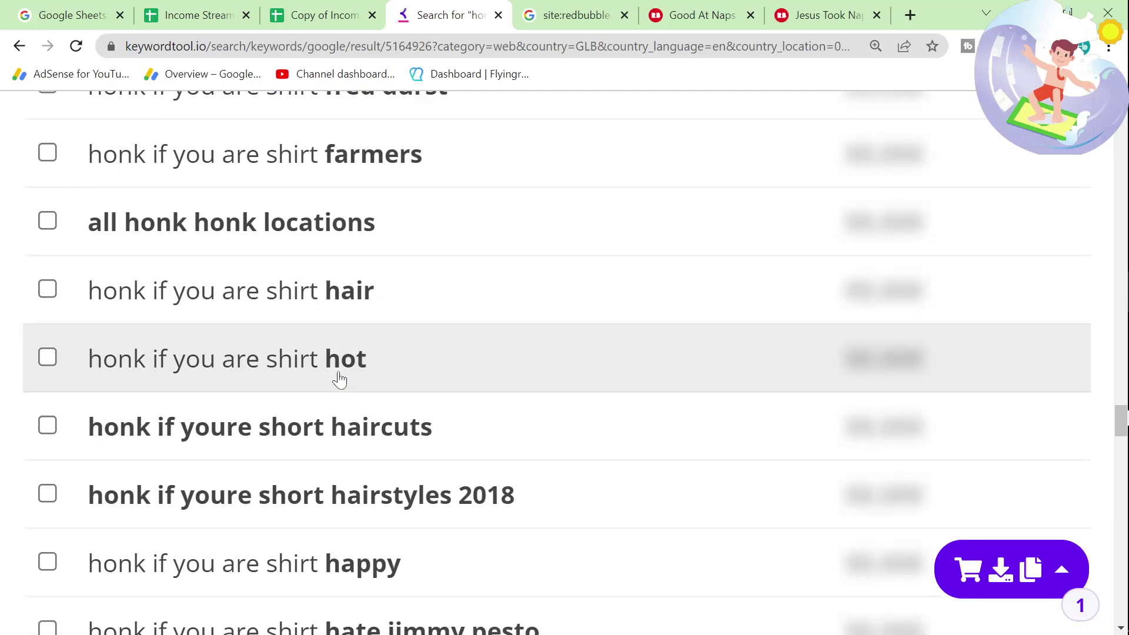
pyautogui.scroll(5, 355, 371)
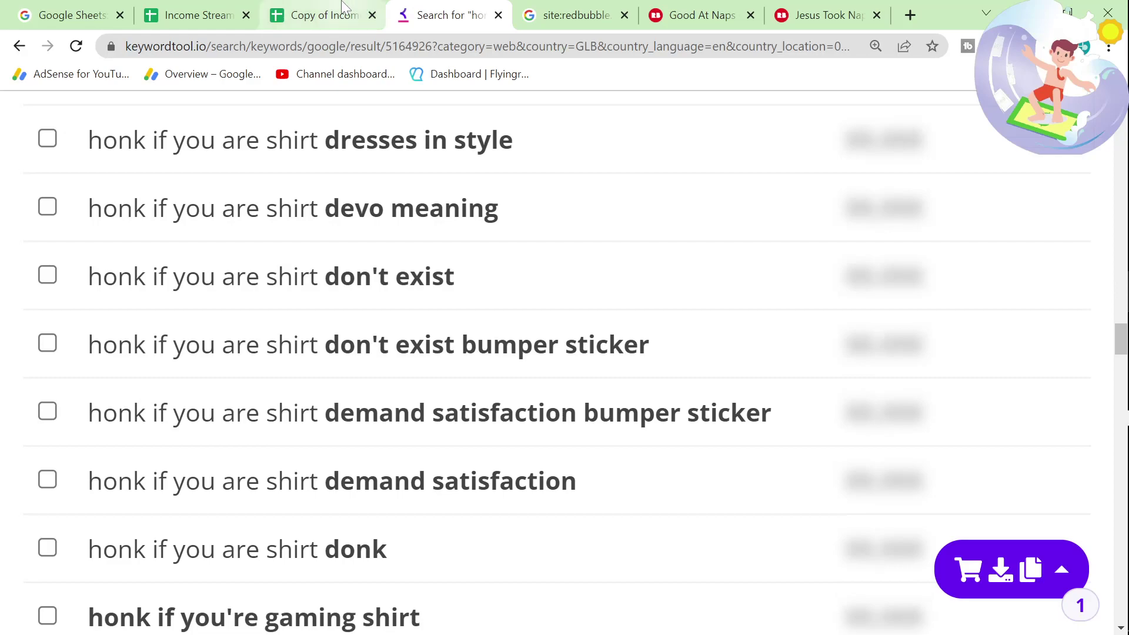
# - Review the 'Queens are born in X' and 'You had me at X' phrases in column F
pyautogui.click(321, 14)
pyautogui.click(322, 456)
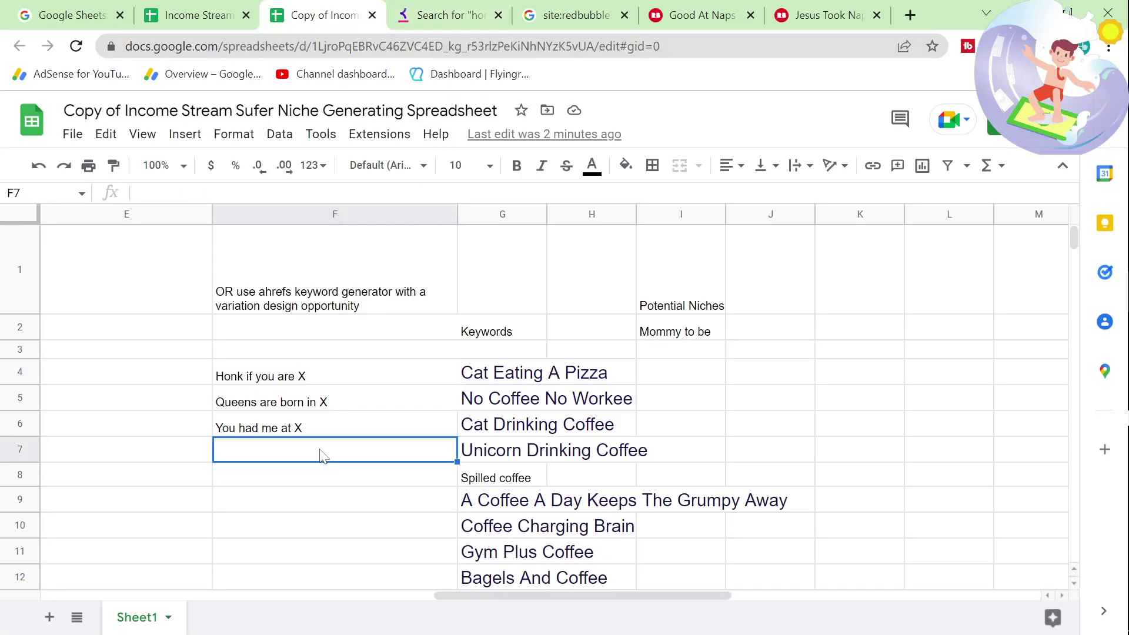
pyautogui.click(297, 403)
pyautogui.moveTo(240, 196); pyautogui.dragTo(82, 194)
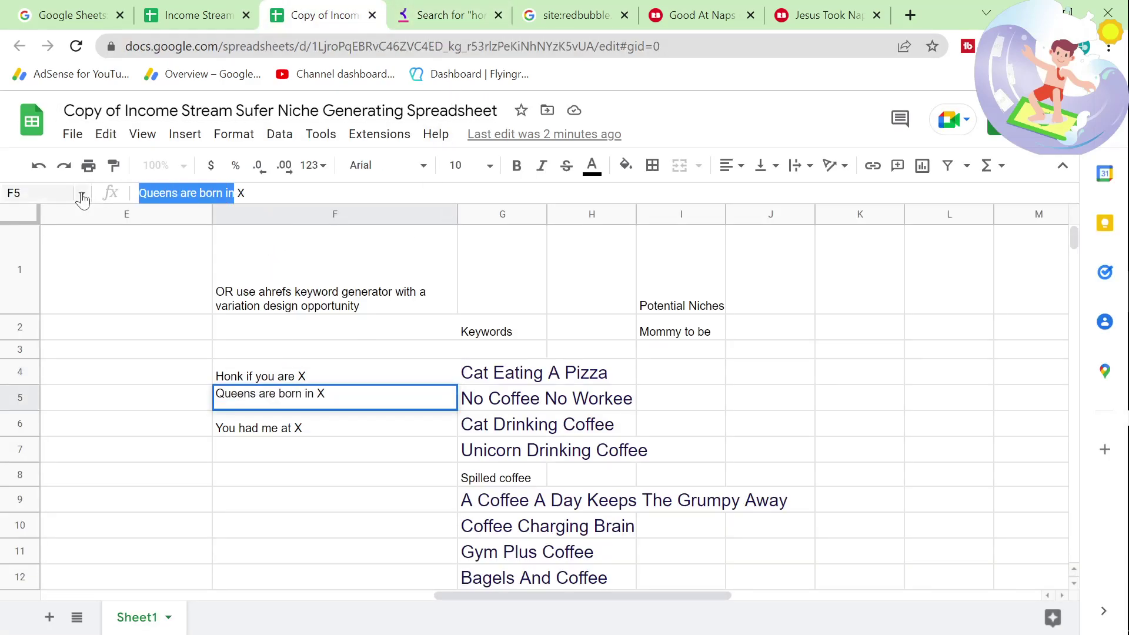
pyautogui.click(280, 447)
pyautogui.click(274, 432)
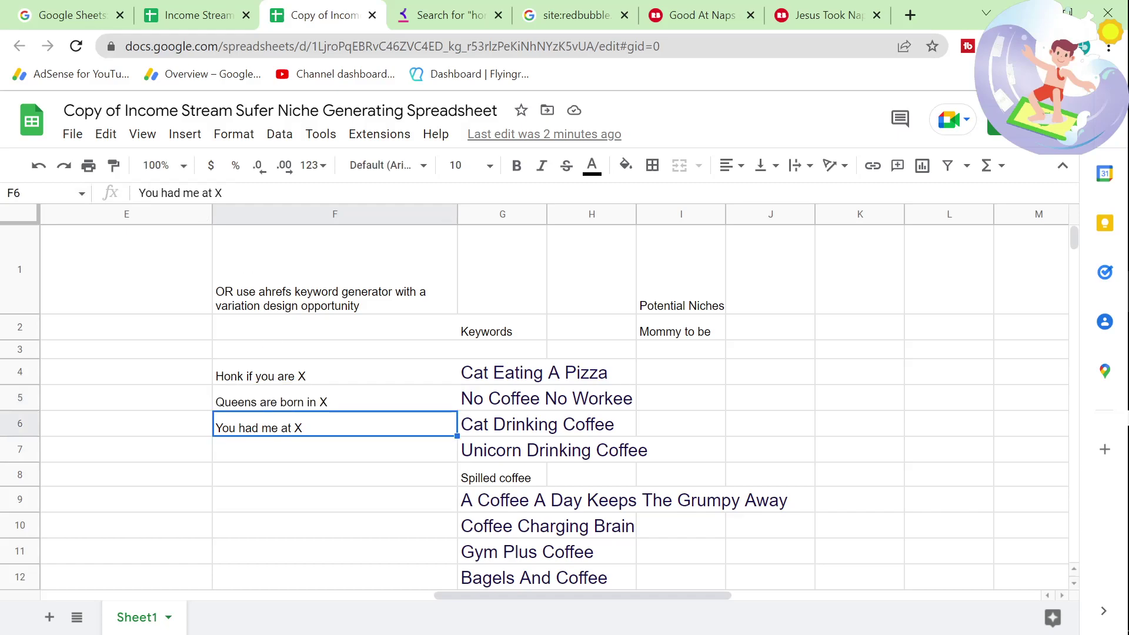
pyautogui.moveTo(224, 193); pyautogui.dragTo(139, 194)
# - Return to 'Honk if you are X', then select the Jesus Took Naps Redbubble results heading
pyautogui.click(276, 374)
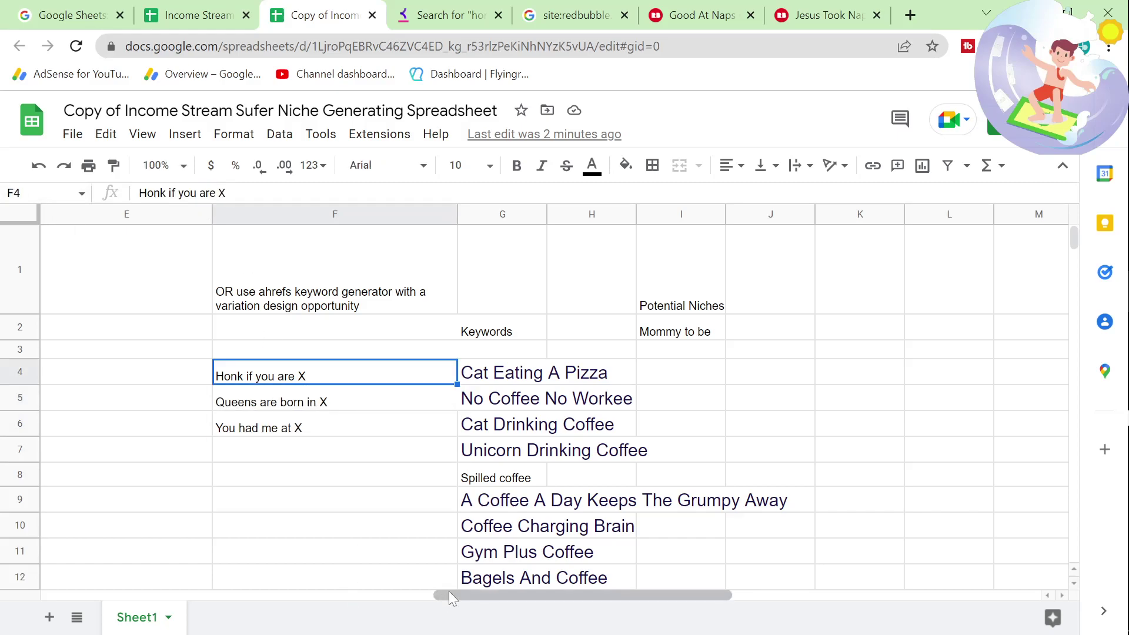
pyautogui.moveTo(449, 592); pyautogui.dragTo(209, 593)
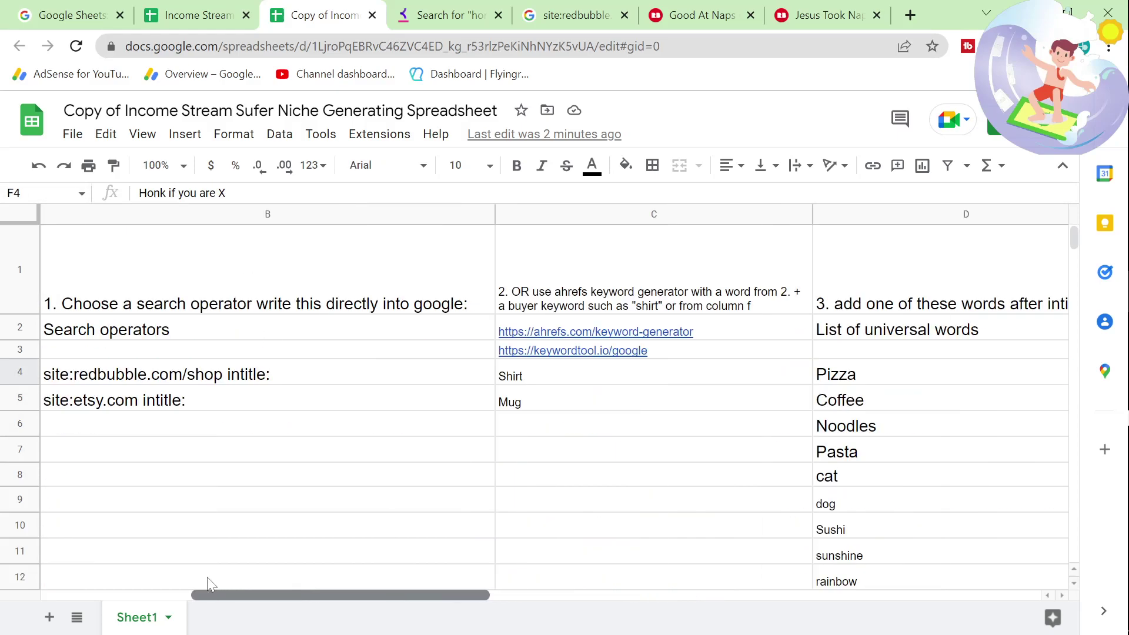
pyautogui.click(847, 13)
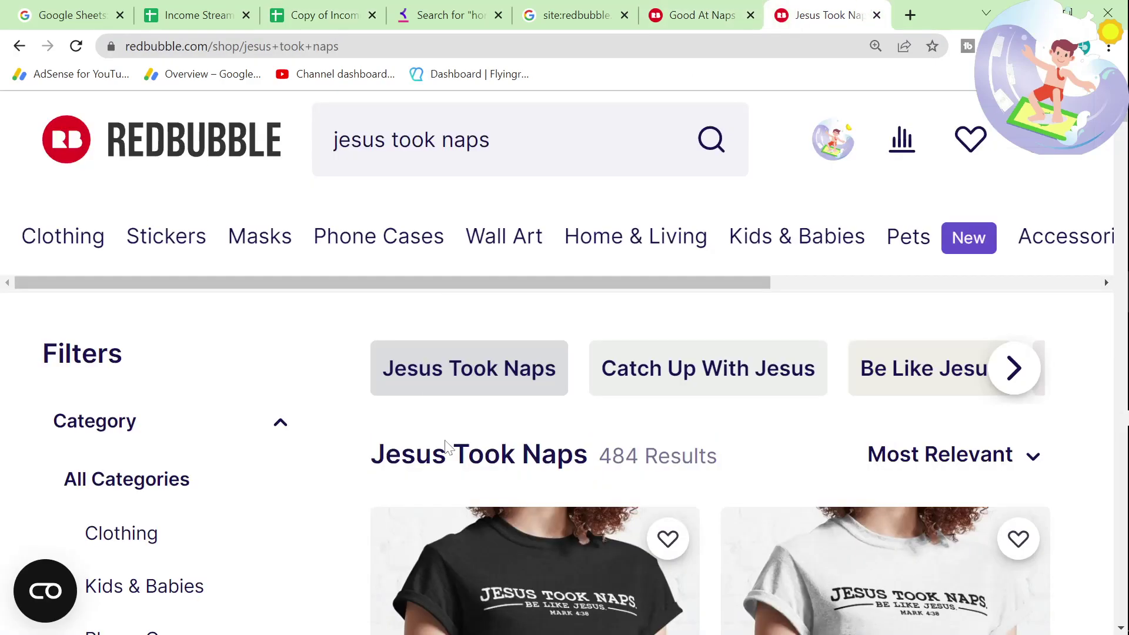
pyautogui.moveTo(385, 459); pyautogui.dragTo(596, 468)
# - Run a Keyword Tool search for 'jesus naps shirt'
pyautogui.click(451, 15)
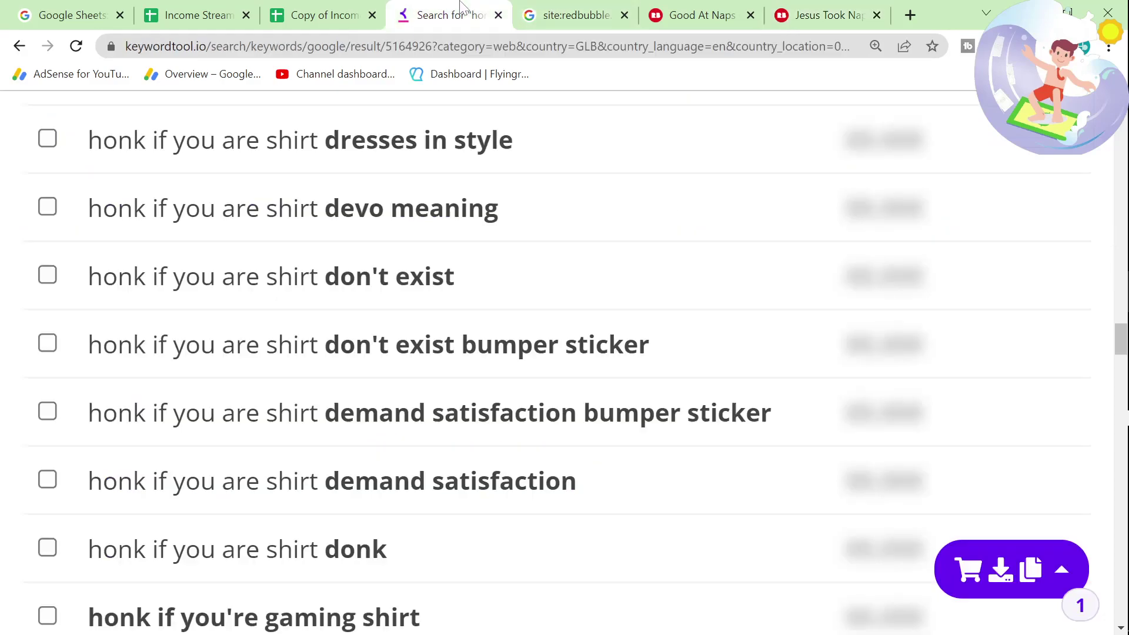
pyautogui.scroll(5, 438, 500)
pyautogui.scroll(10, 1050, 245)
pyautogui.moveTo(540, 317); pyautogui.dragTo(67, 321)
pyautogui.write('jesus naps shi')
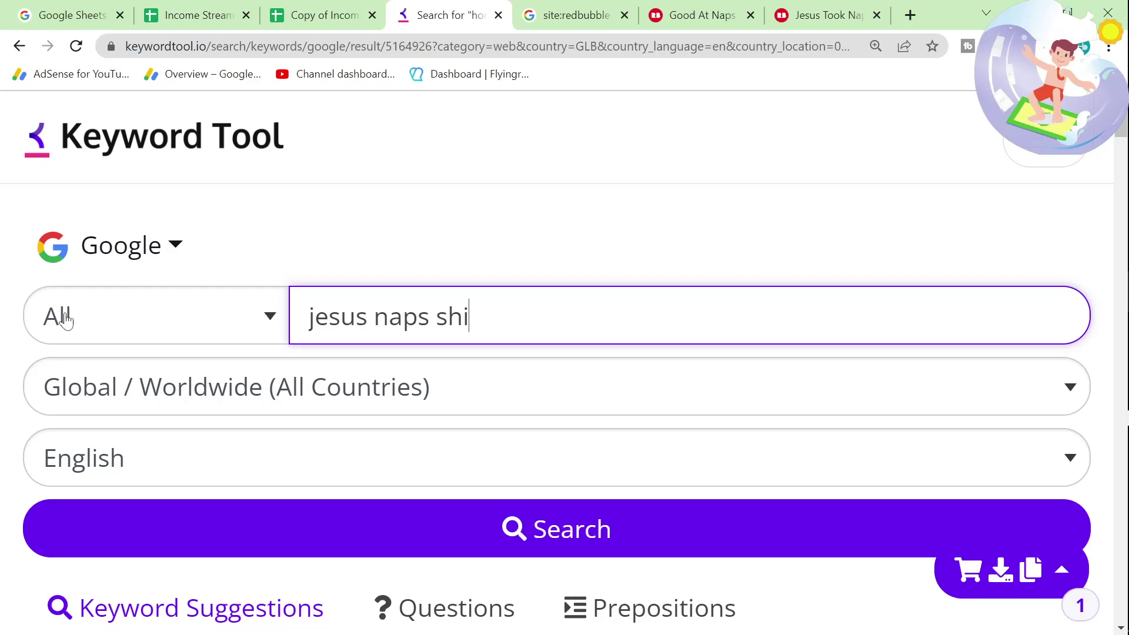
pyautogui.write('rt')
pyautogui.press('Return')
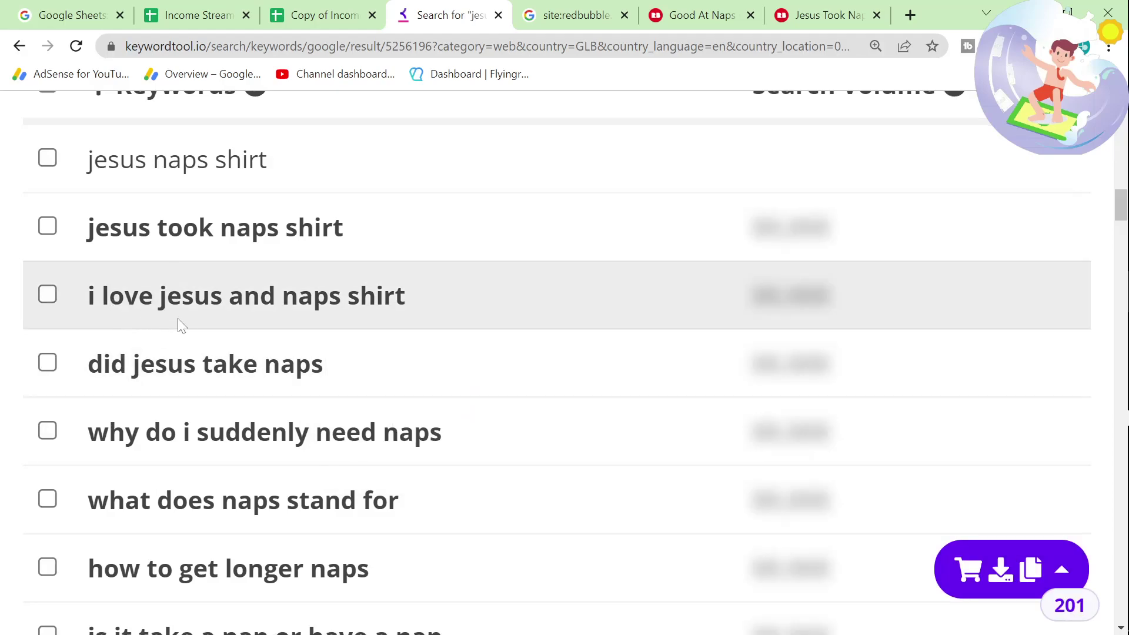
# - Tick the 'did jesus take naps' suggestion
pyautogui.scroll(-1, 182, 328)
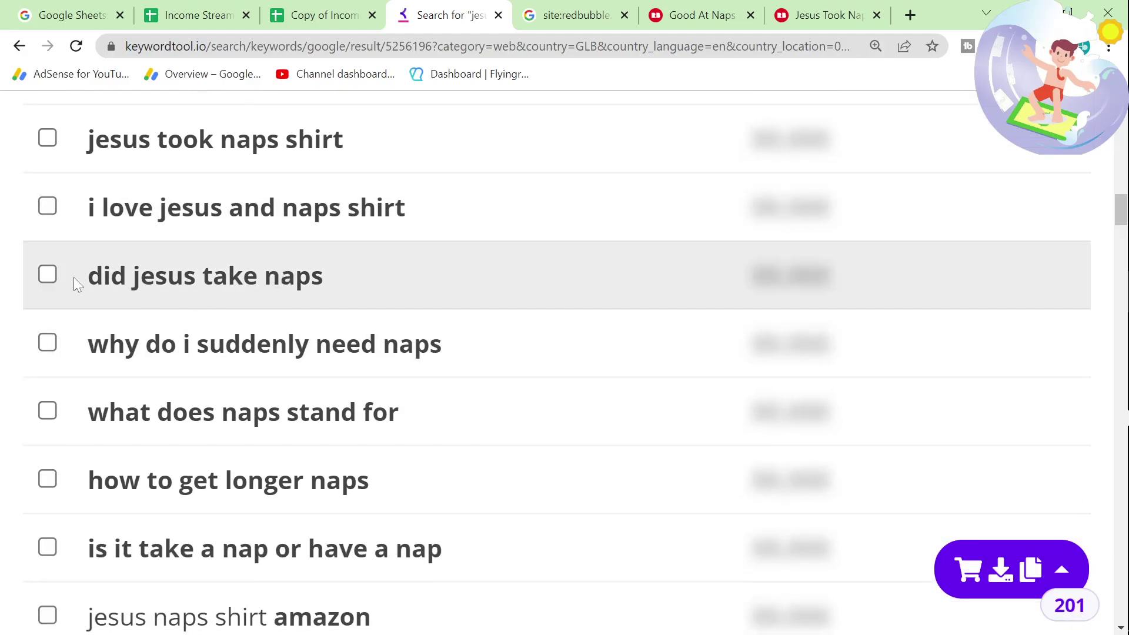
pyautogui.moveTo(84, 279); pyautogui.dragTo(313, 284)
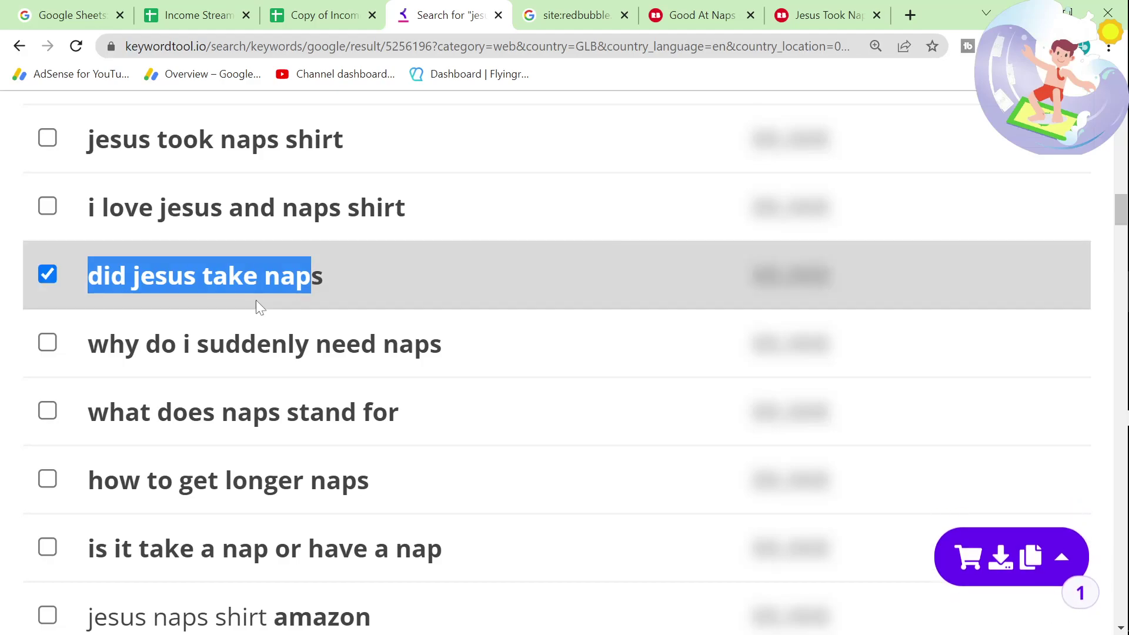
pyautogui.click(4, 316)
pyautogui.scroll(-2, 5, 318)
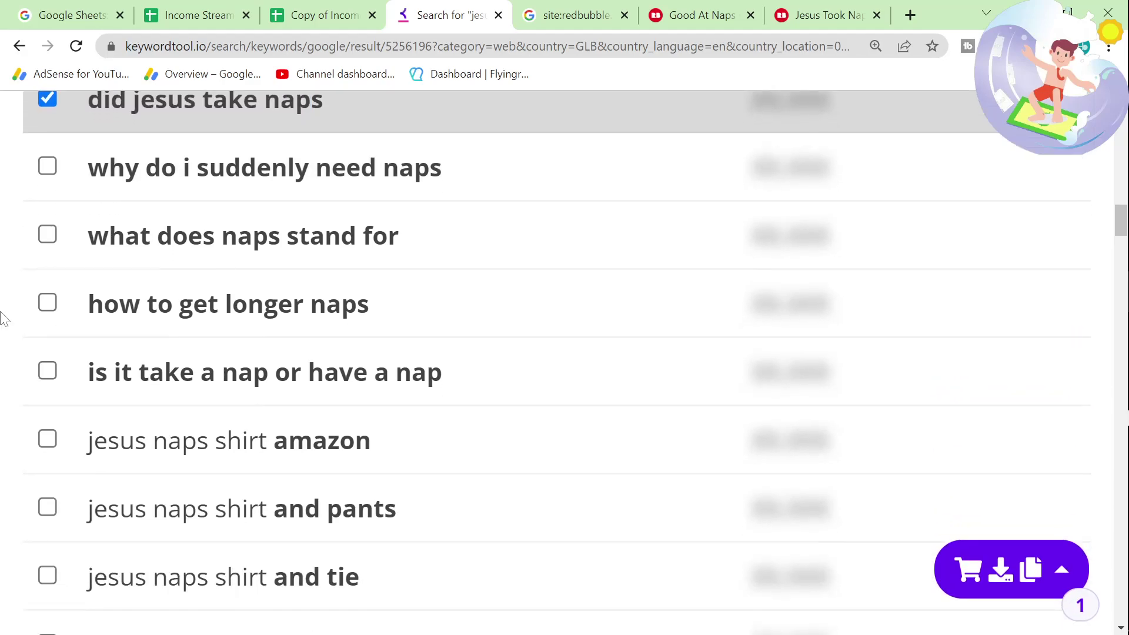
pyautogui.scroll(-4, 5, 317)
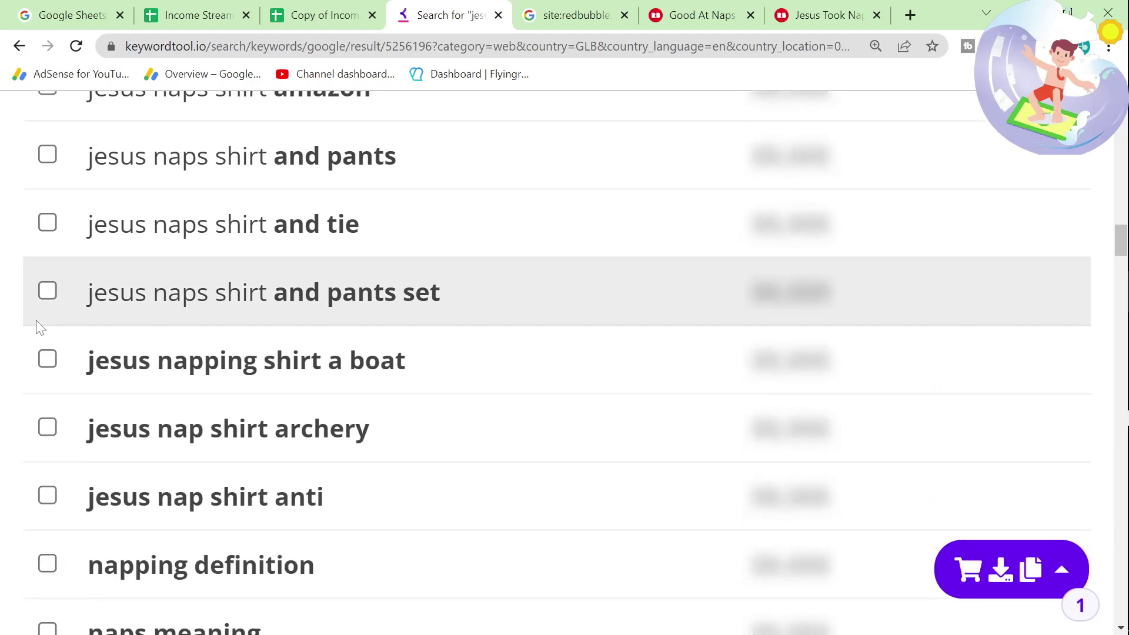
pyautogui.scroll(6, 39, 327)
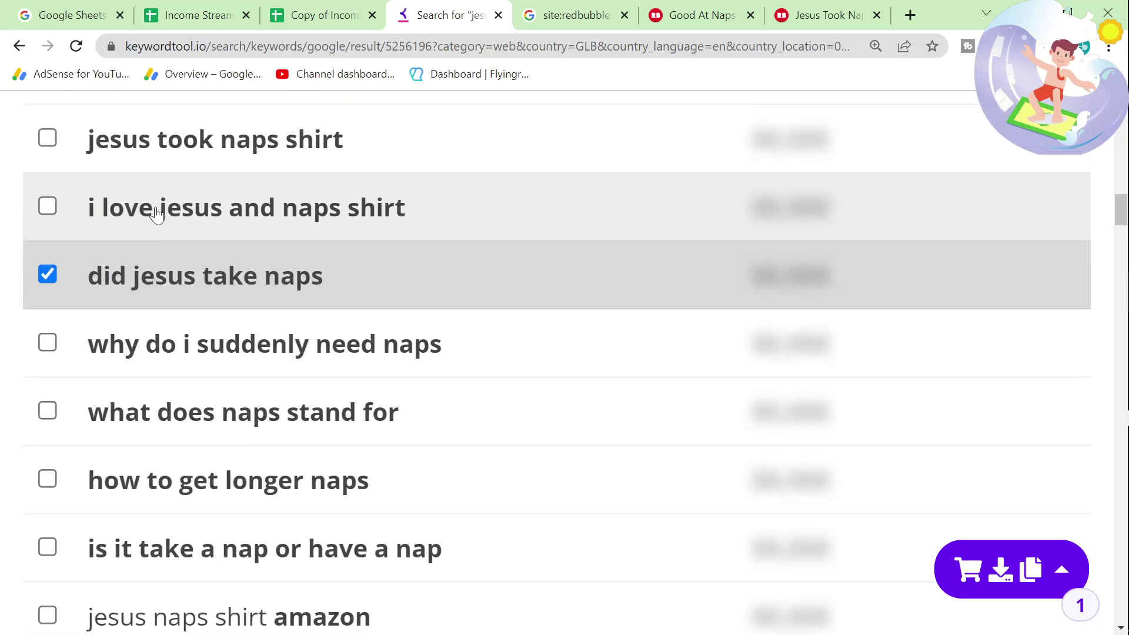
# - Tick 'i love jesus and naps shirt' and 'jesus took naps shirt', then scroll the suggestions
pyautogui.click(156, 213)
pyautogui.click(183, 147)
pyautogui.scroll(-4, 227, 318)
pyautogui.scroll(-3, 271, 391)
pyautogui.scroll(10, 260, 378)
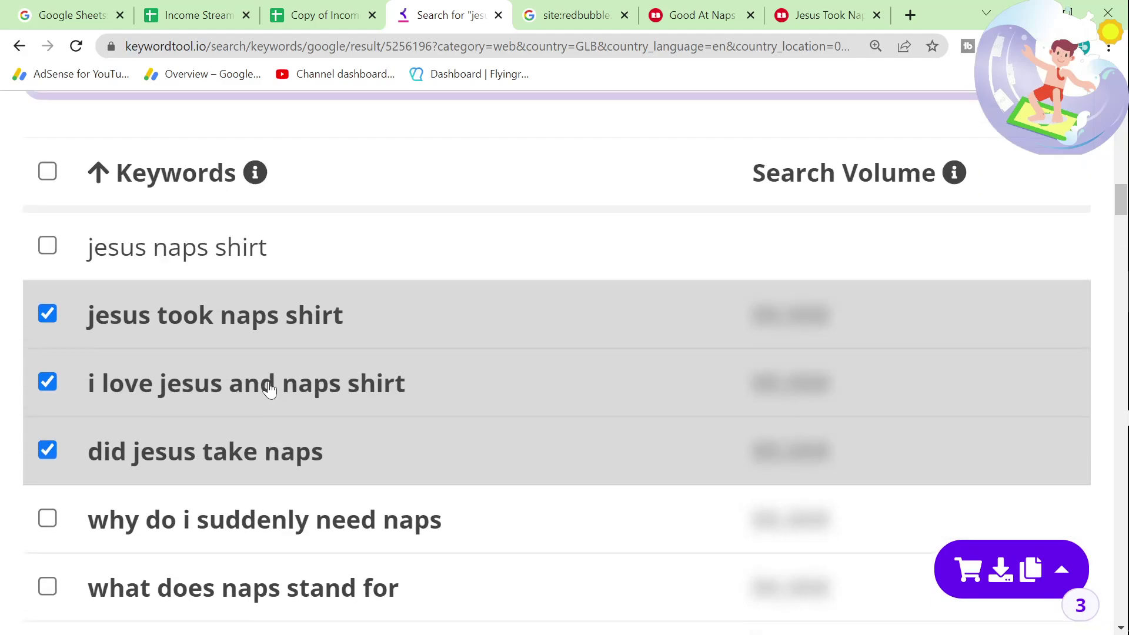
pyautogui.scroll(-14, 259, 388)
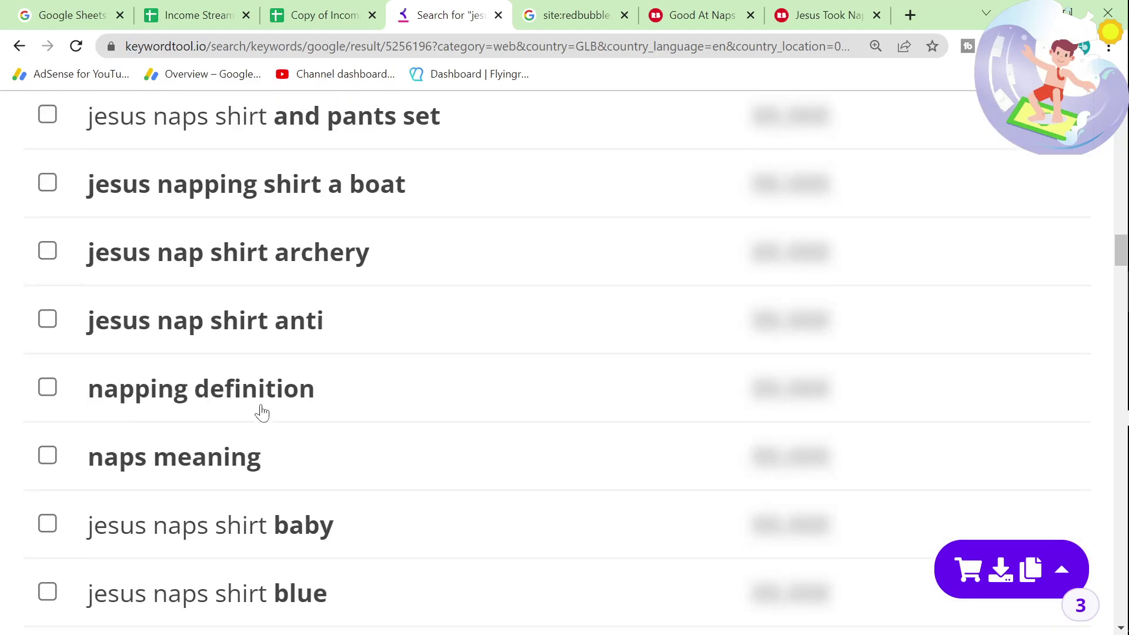
pyautogui.scroll(-4, 263, 413)
pyautogui.scroll(1, 78, 248)
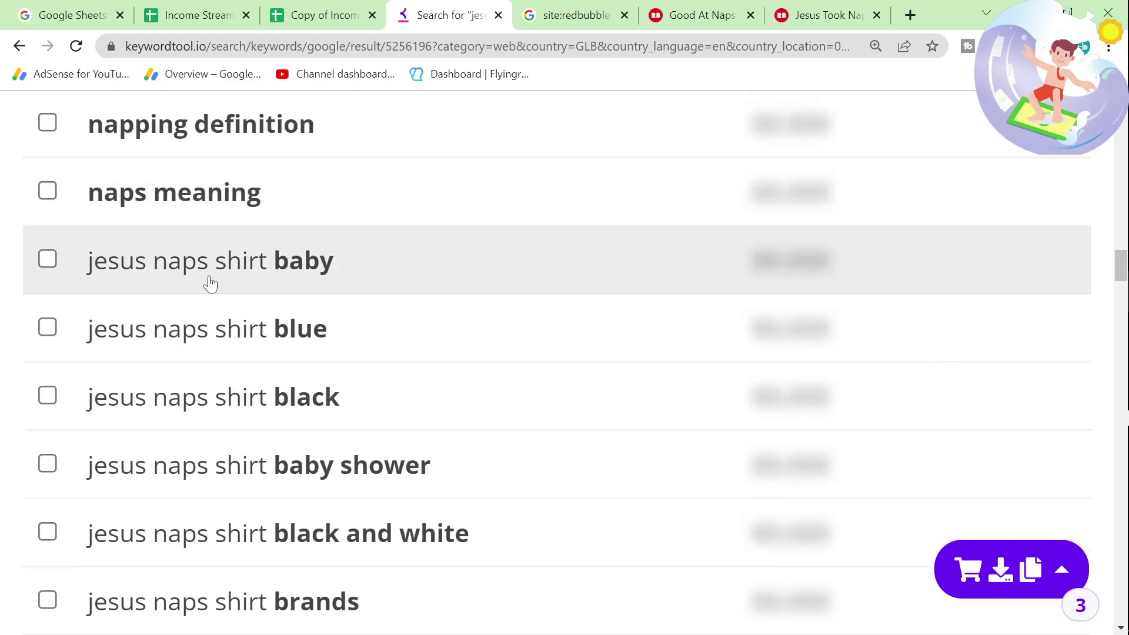
pyautogui.scroll(-3, 241, 408)
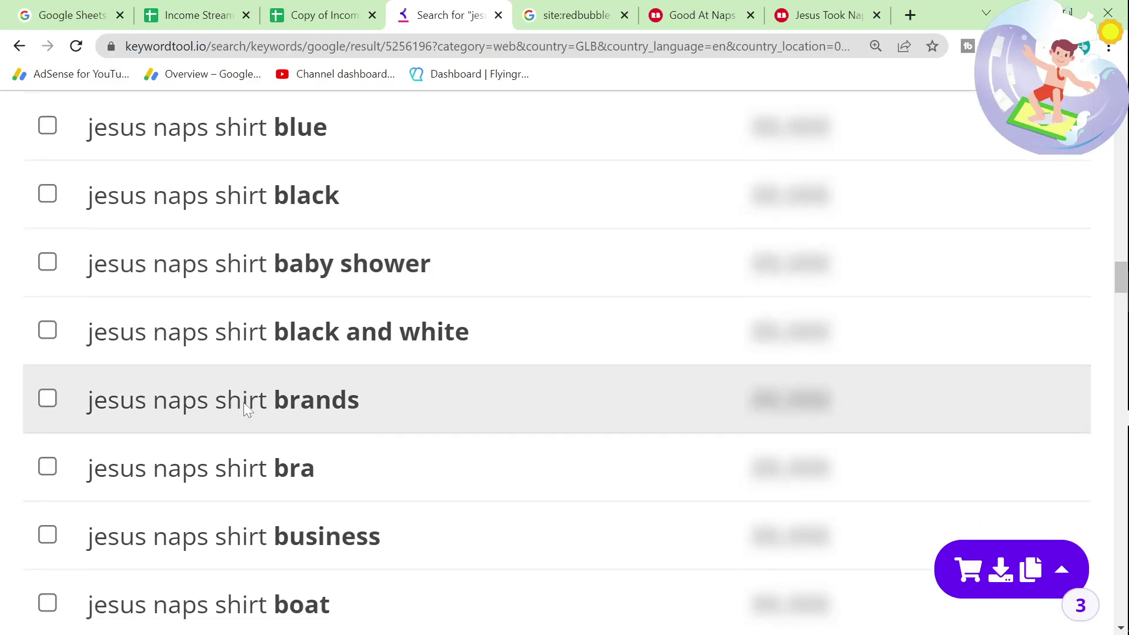
pyautogui.scroll(-3, 244, 407)
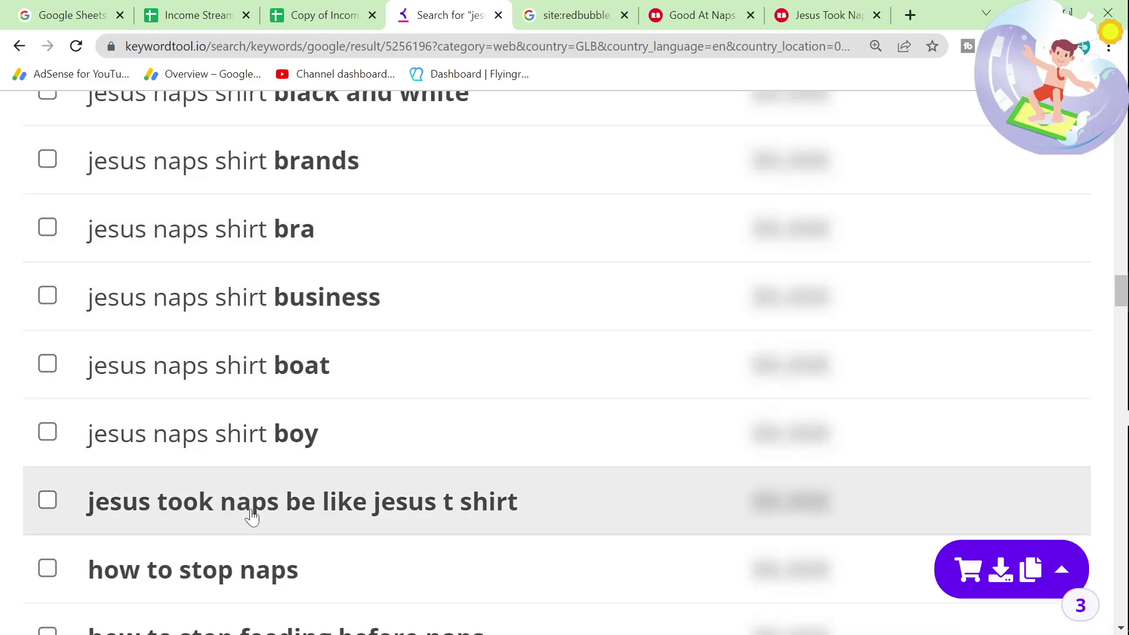
pyautogui.scroll(-1, 292, 513)
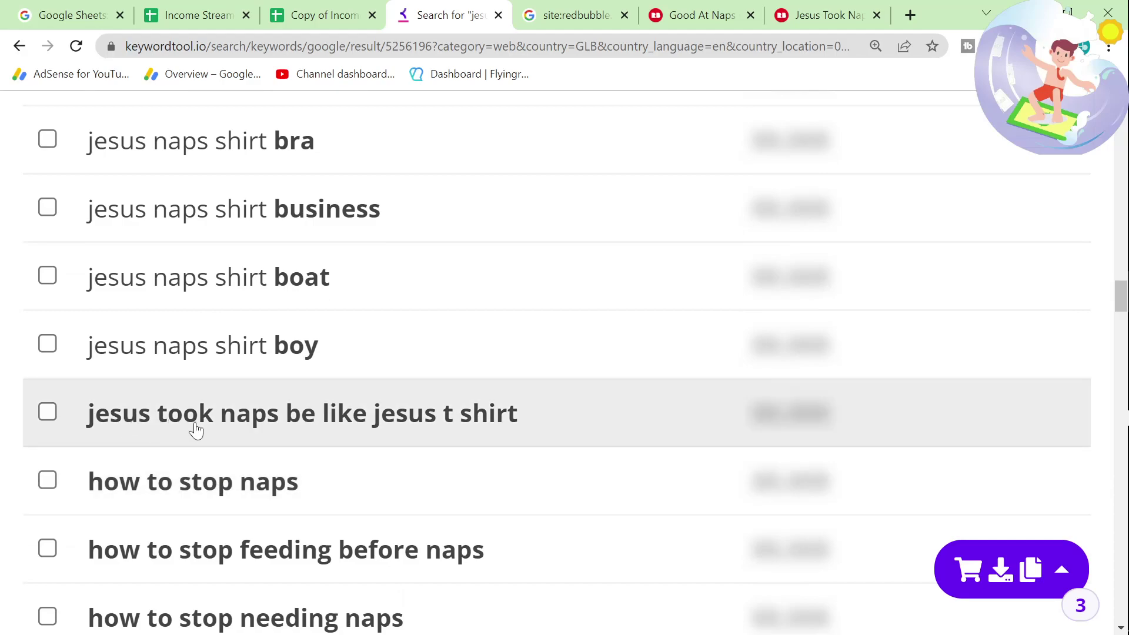
# - Copy 'site:etsy.com intitle:' from cell B5 of the copied niche spreadsheet
pyautogui.click(330, 16)
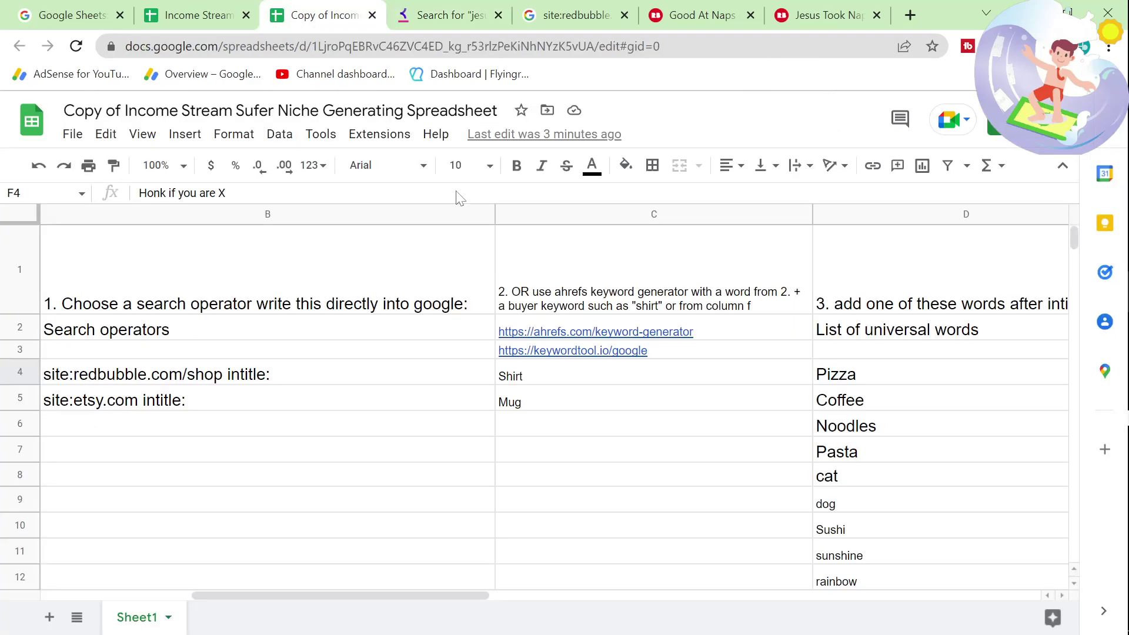
pyautogui.click(453, 431)
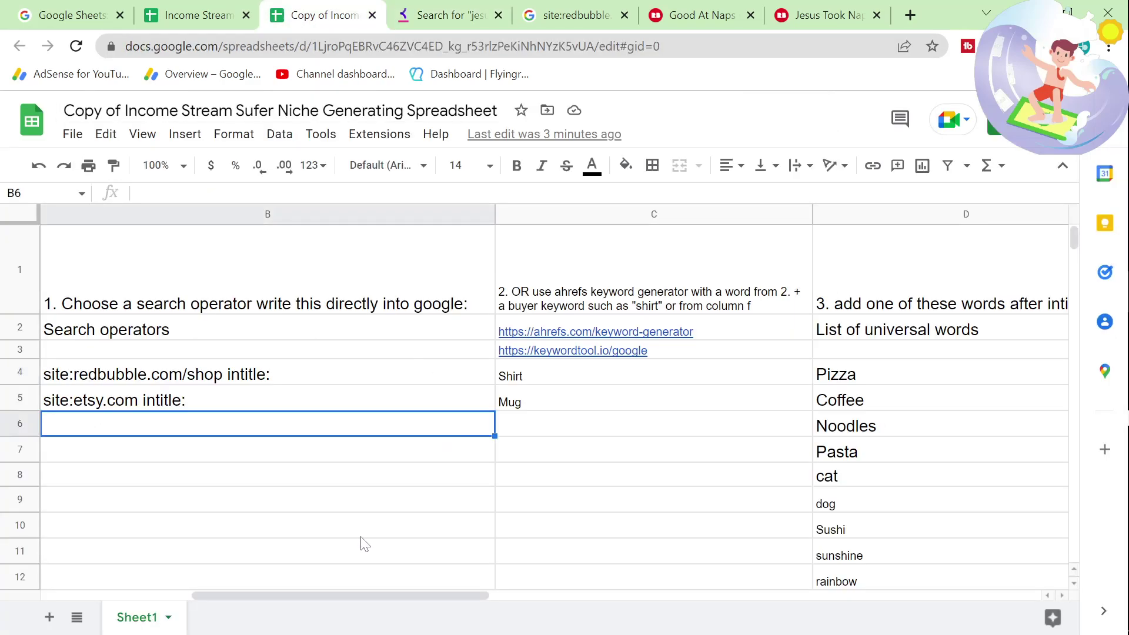
pyautogui.click(205, 407)
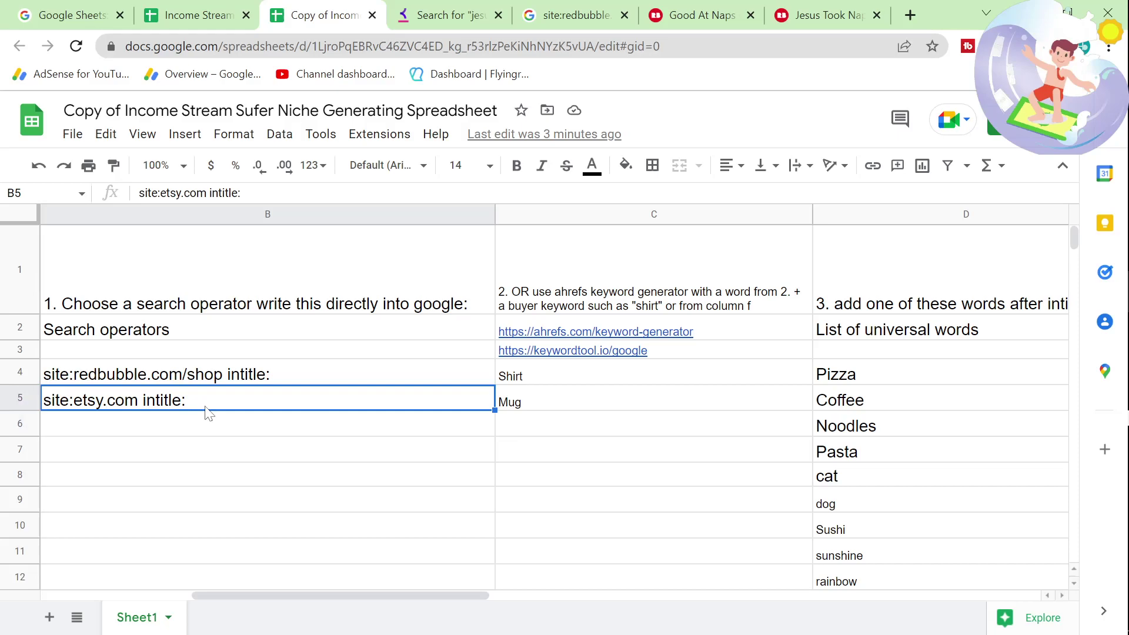
pyautogui.hotkey('ctrl', 'c')
# - Change the Google query to 'site:etsy.com intitle:naps' and run it
pyautogui.click(594, 13)
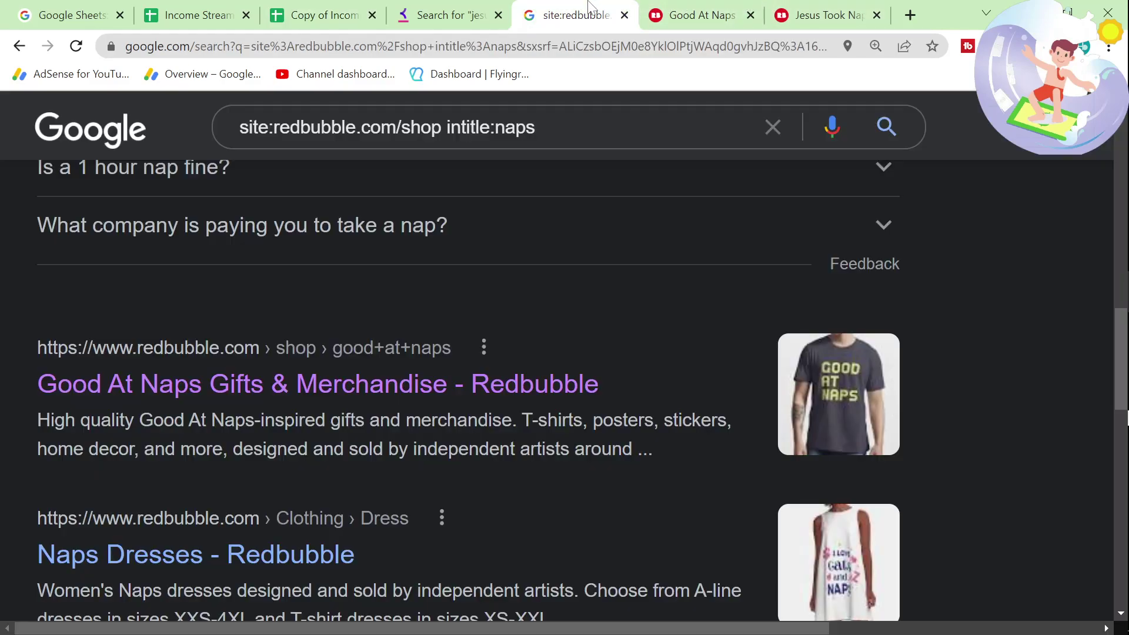
pyautogui.moveTo(402, 127); pyautogui.dragTo(158, 133)
pyautogui.hotkey('ctrl', 'v')
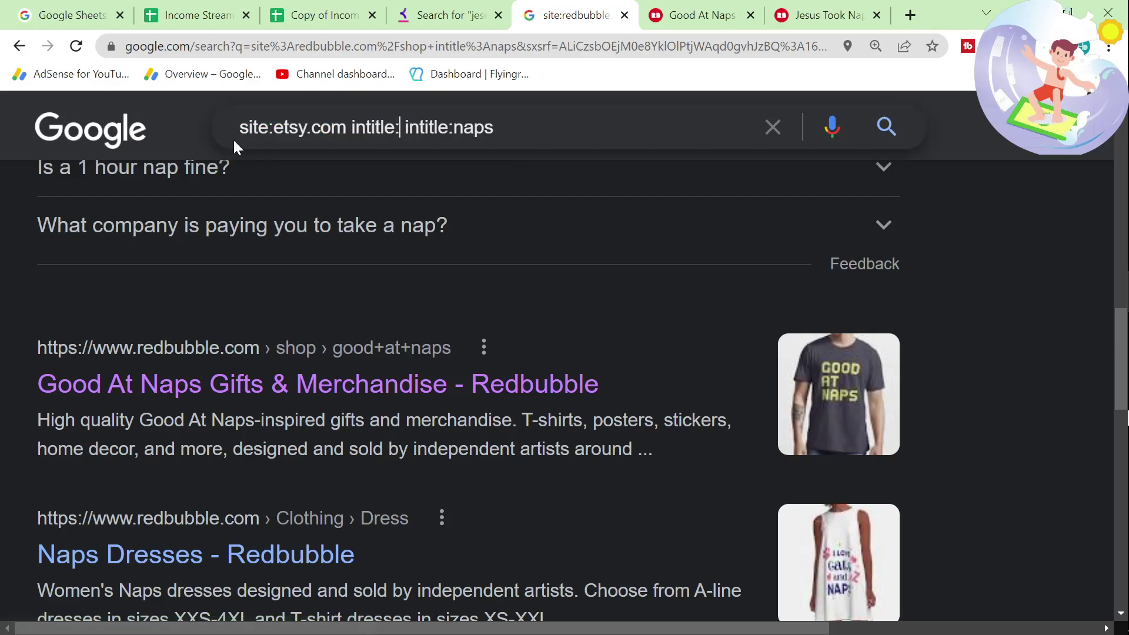
pyautogui.press('BackSpace')
pyautogui.press('BackSpace')
pyautogui.press('BackSpace')
pyautogui.press('BackSpace')
pyautogui.press('BackSpace')
pyautogui.press('BackSpace')
pyautogui.press('BackSpace')
pyautogui.press('BackSpace')
pyautogui.press('BackSpace')
pyautogui.press('Return')
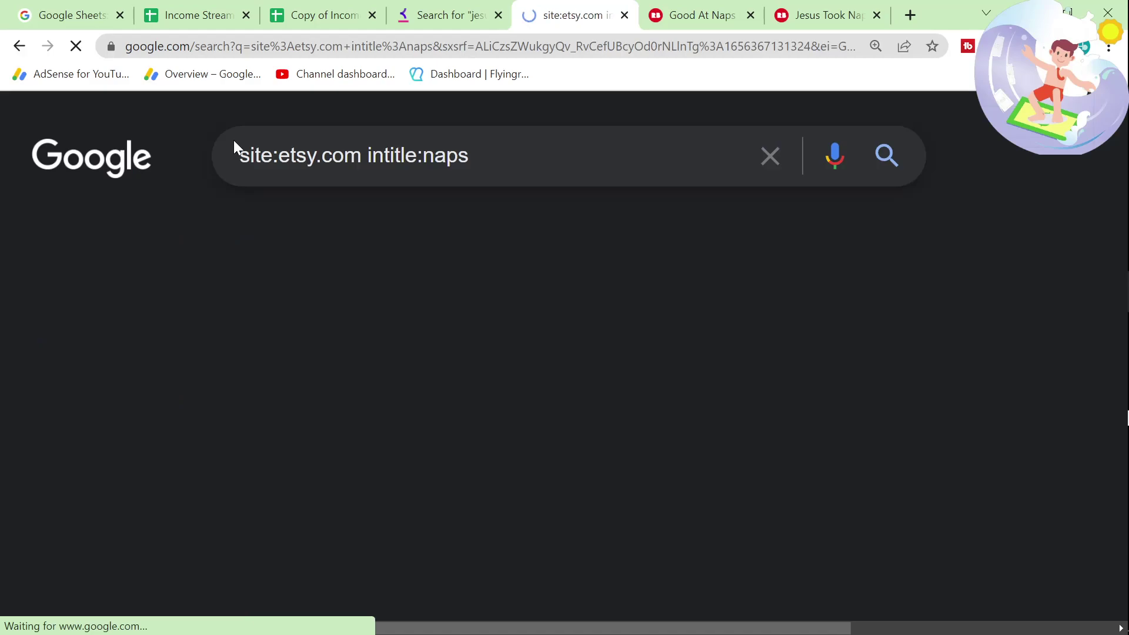
# - Open the I Love You And Naps sign listing in a new tab and return to Keyword Tool
pyautogui.scroll(-2, 346, 364)
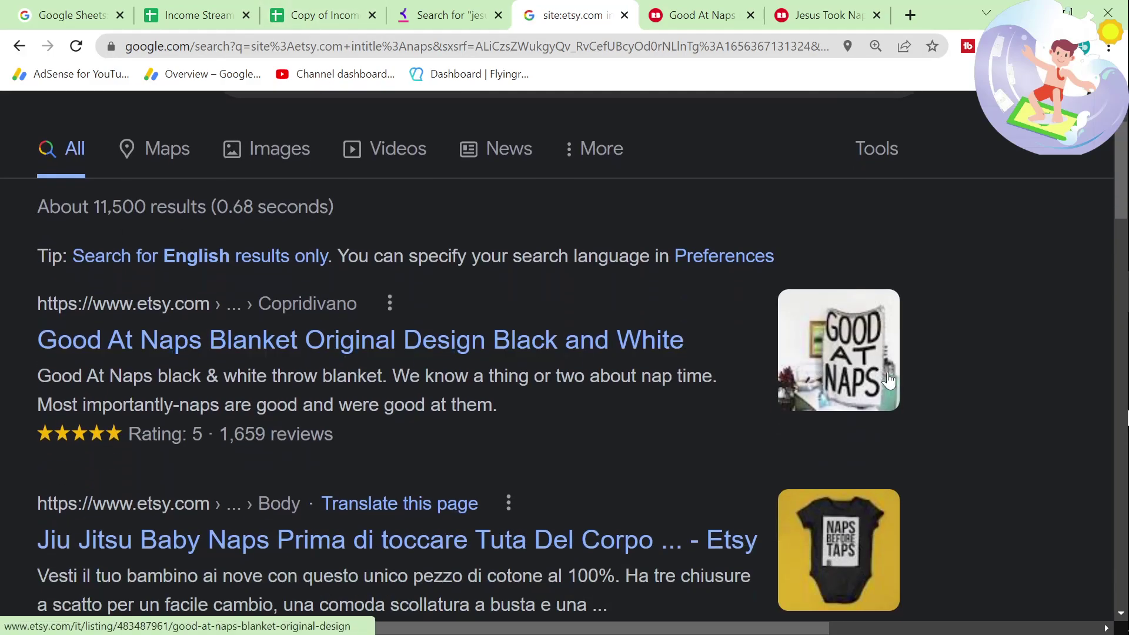
pyautogui.scroll(-3, 831, 381)
pyautogui.scroll(-3, 793, 420)
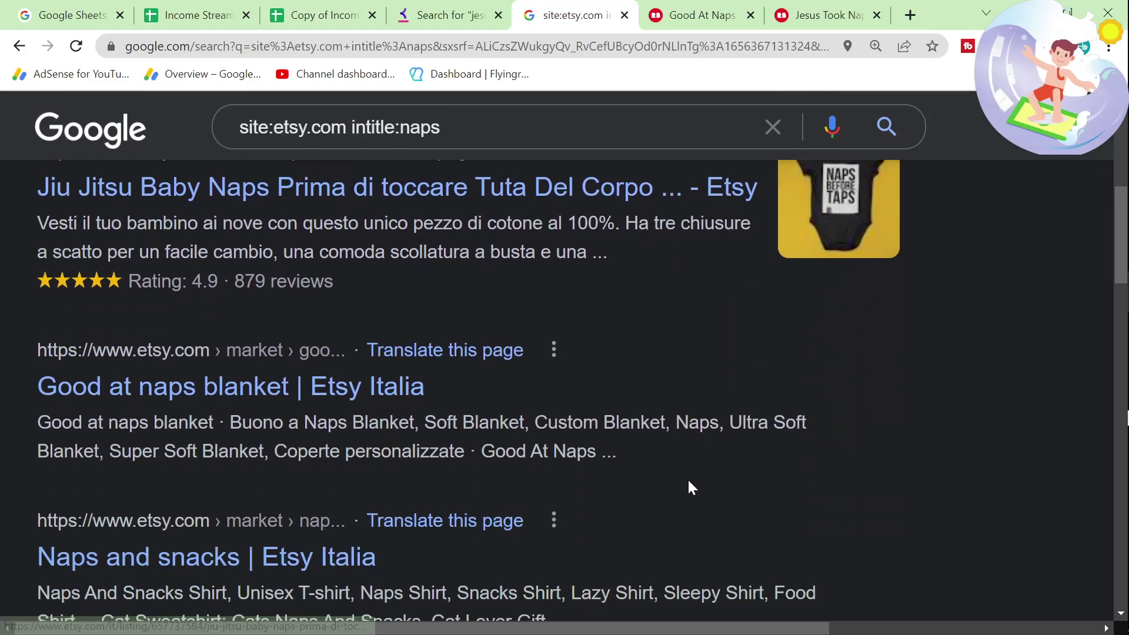
pyautogui.scroll(-6, 587, 443)
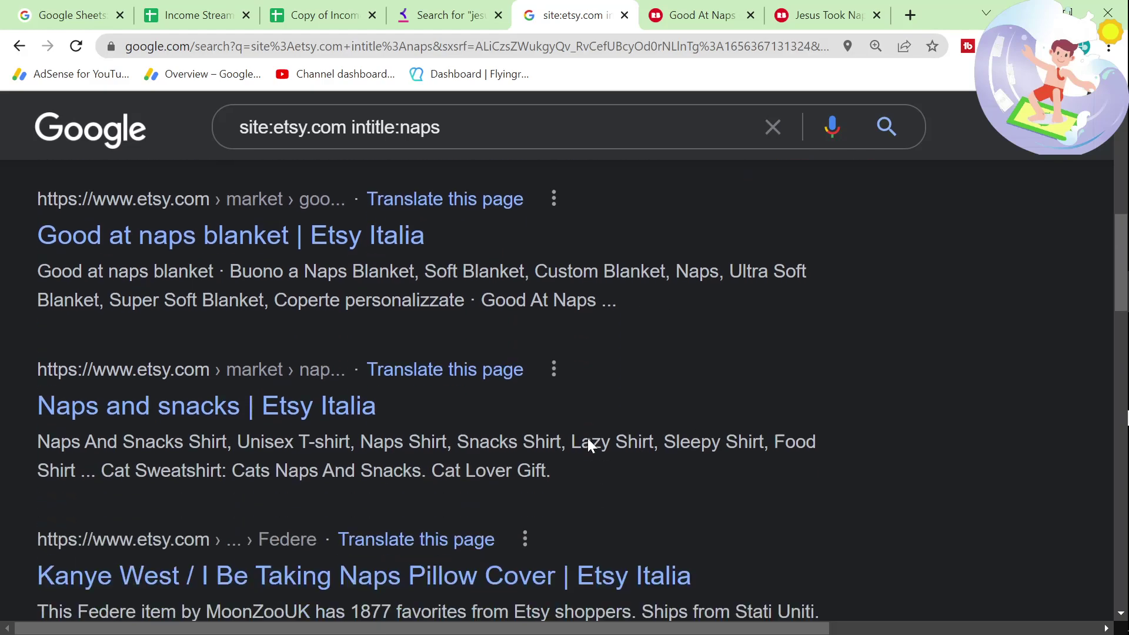
pyautogui.scroll(-3, 478, 518)
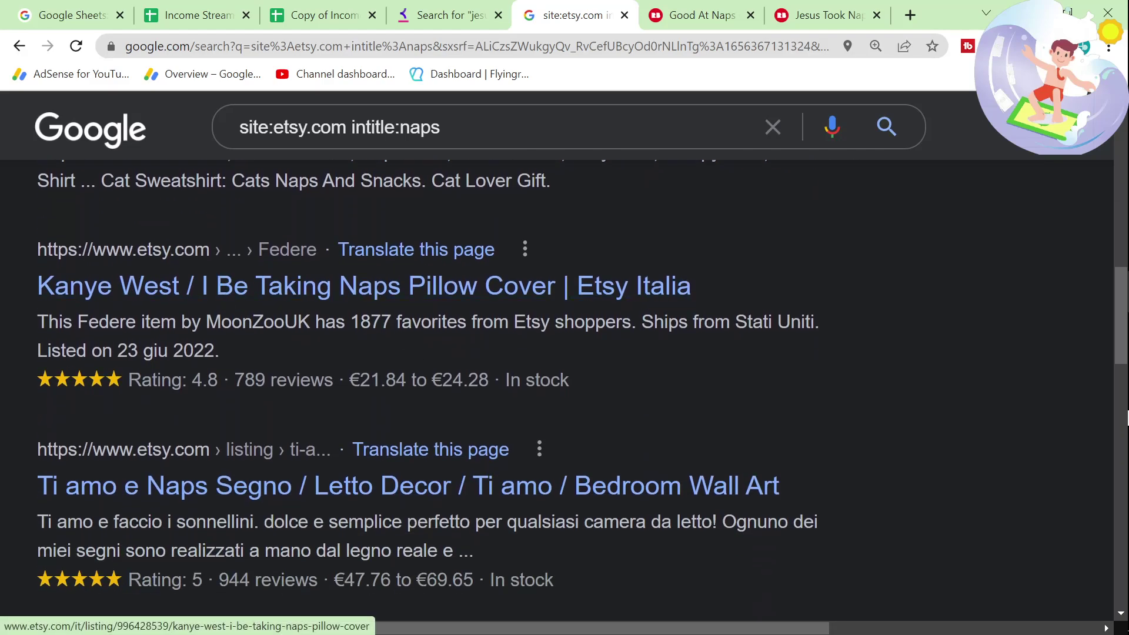
pyautogui.scroll(-3, 312, 414)
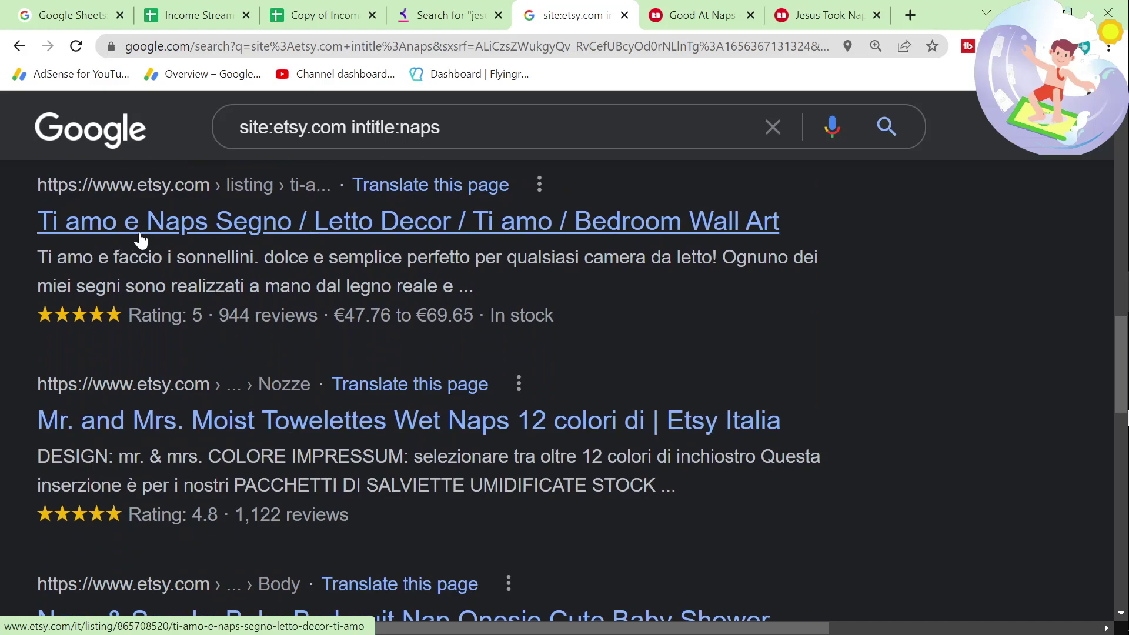
pyautogui.moveTo(140, 240); pyautogui.dragTo(516, 19)
pyautogui.scroll(-6, 522, 305)
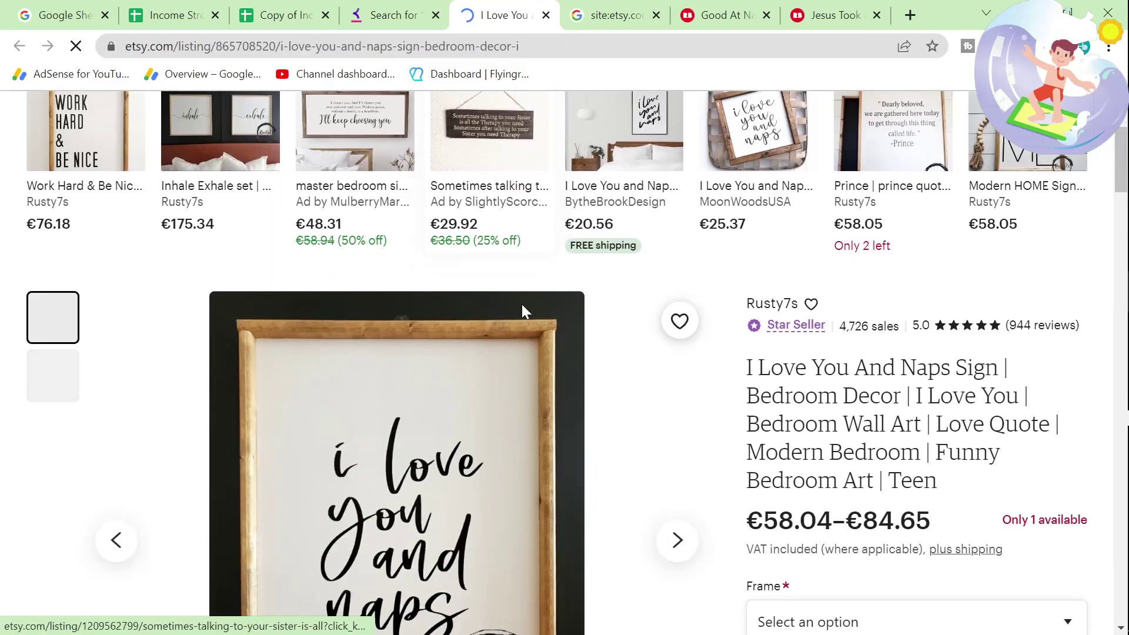
pyautogui.click(389, 15)
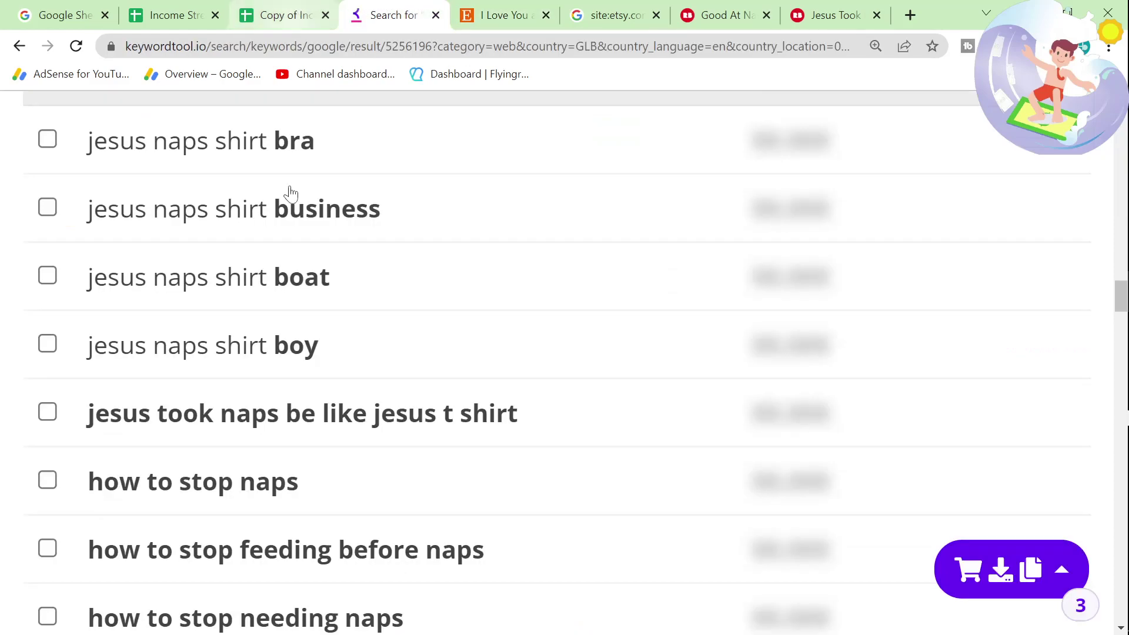
pyautogui.scroll(-1, 294, 259)
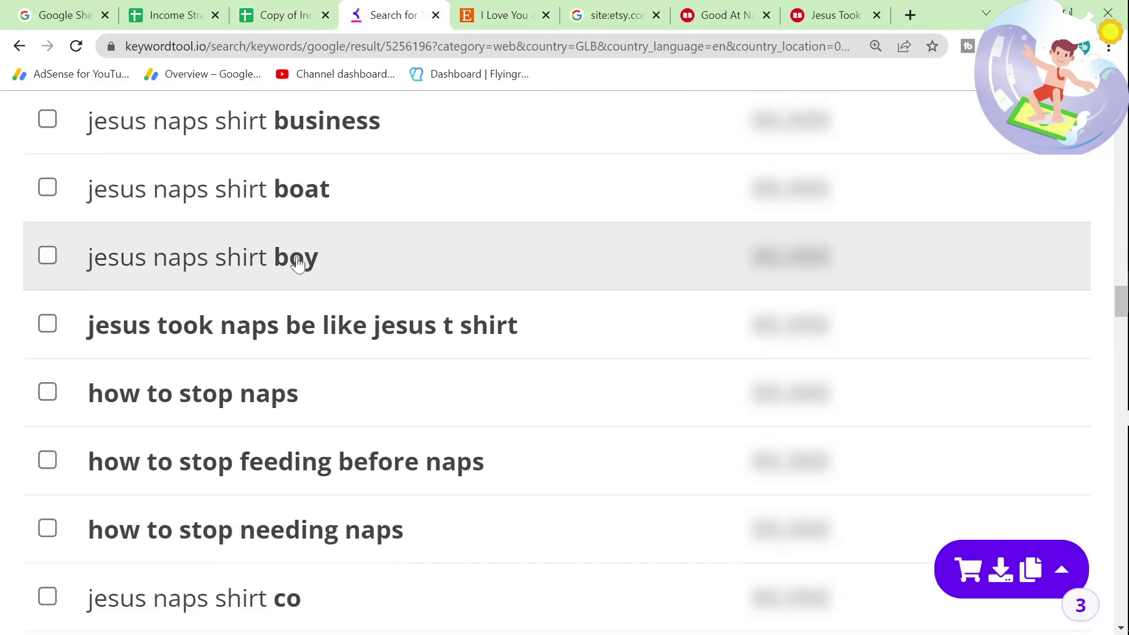
# - Scan the Keywords and KDP KEYWORDS columns G–Q of the original Income Stream spreadsheet
pyautogui.click(171, 14)
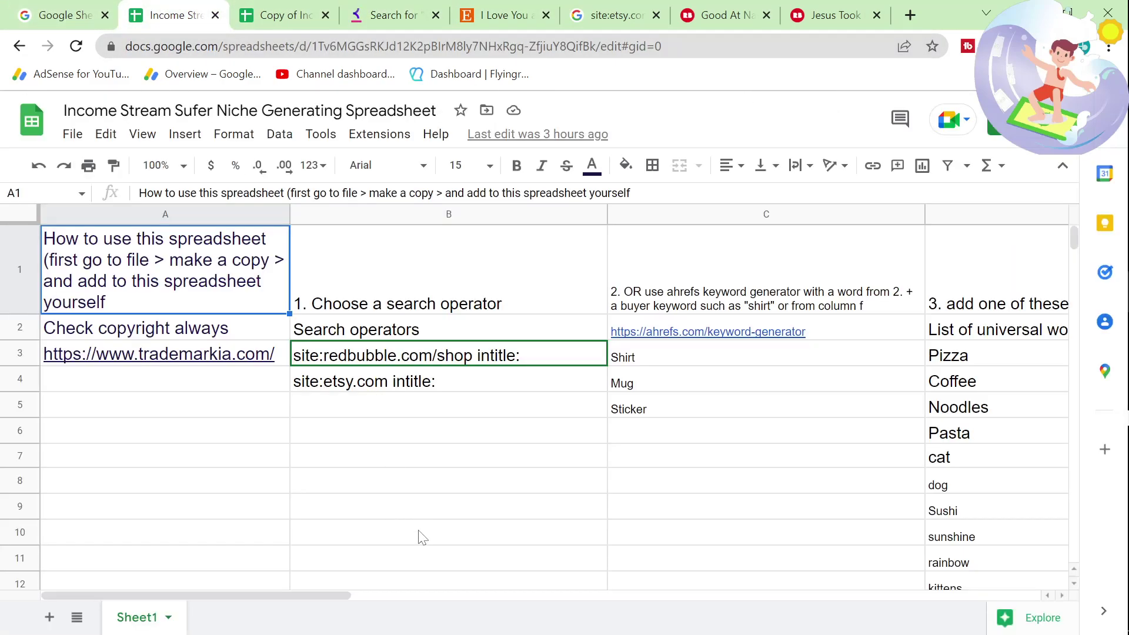
pyautogui.click(376, 516)
pyautogui.moveTo(325, 595); pyautogui.dragTo(828, 592)
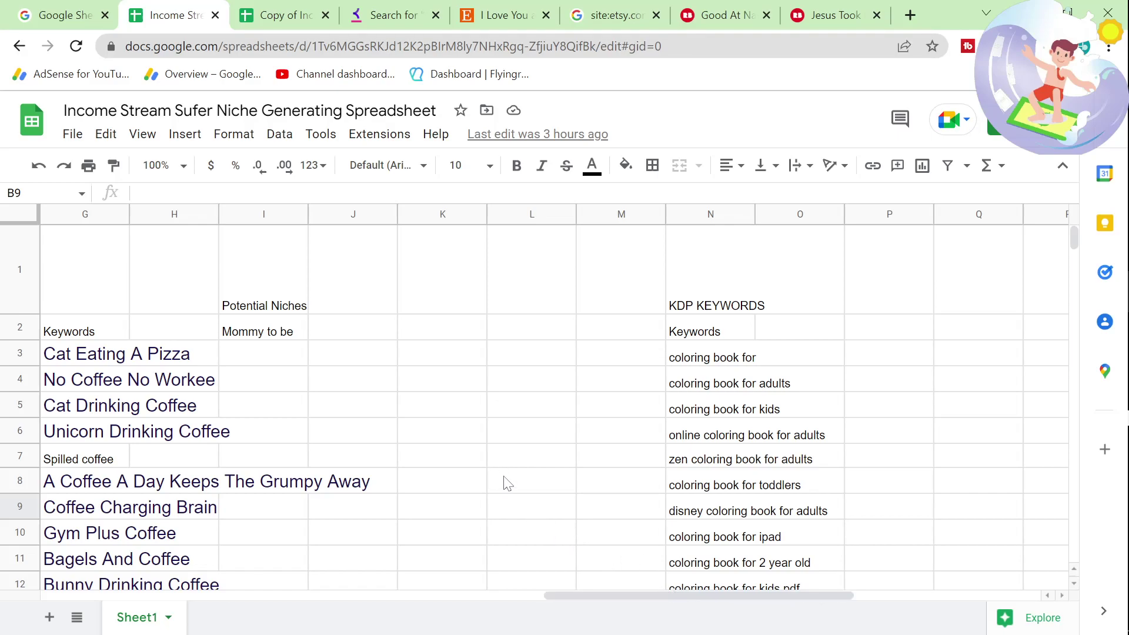
pyautogui.click(564, 389)
pyautogui.scroll(-10, 557, 396)
pyautogui.scroll(10, 589, 471)
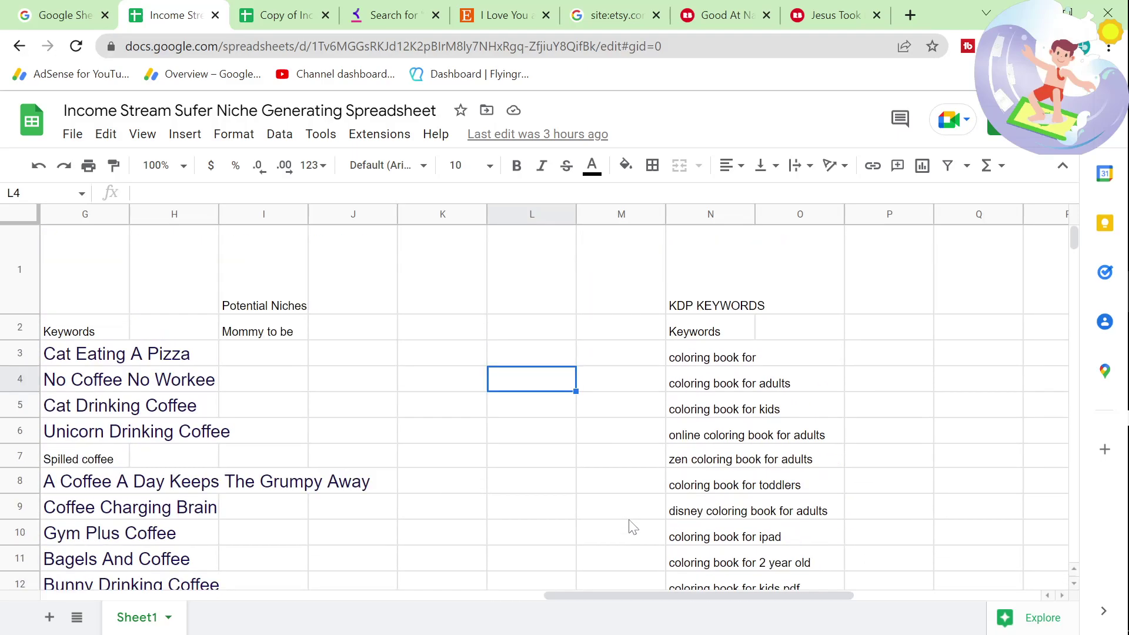
# - Scroll the Keyword Tool 'jesus naps shirt' page back up to the search form
pyautogui.click(393, 14)
pyautogui.scroll(15, 416, 446)
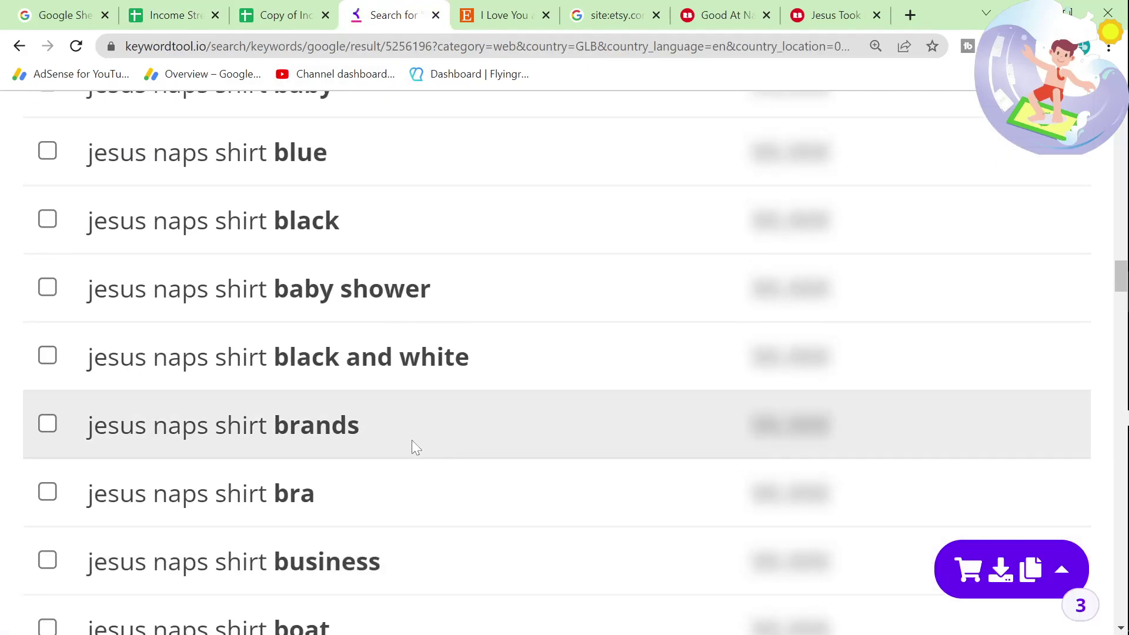
pyautogui.moveTo(1125, 194)
pyautogui.rightClick(1100, 209)
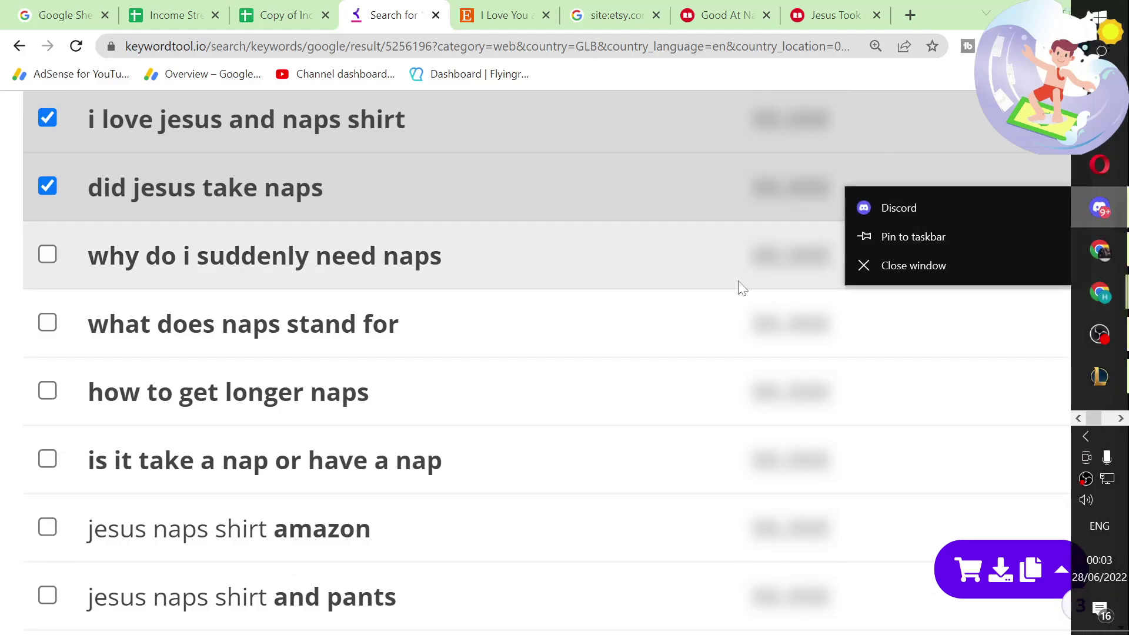
pyautogui.scroll(10, 676, 478)
pyautogui.scroll(5, 10, 390)
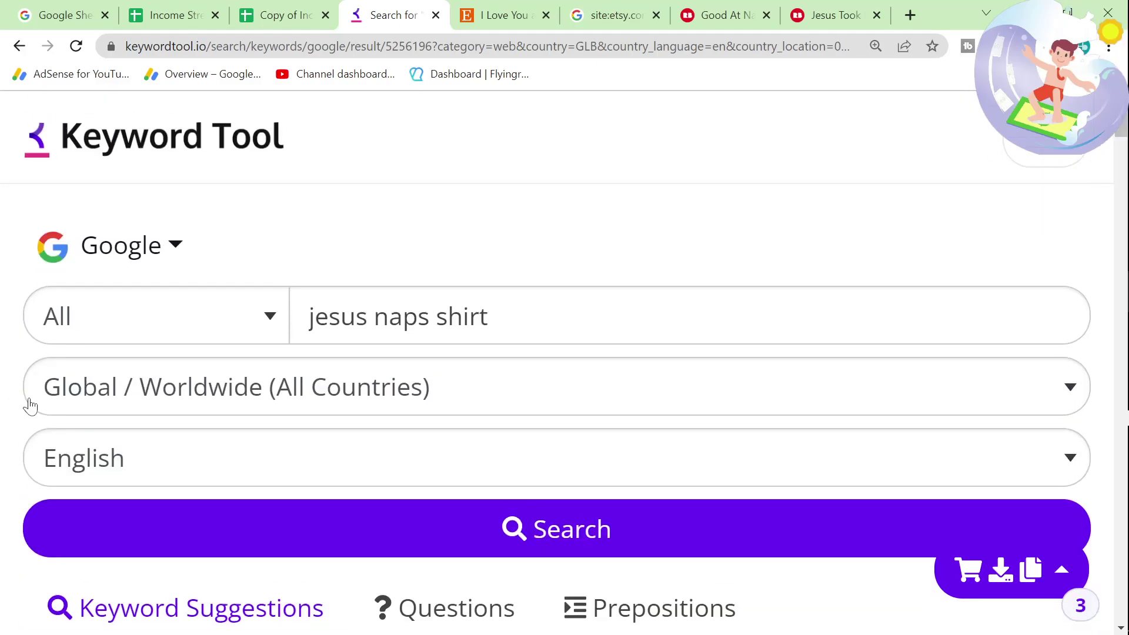
# - Bring the Notepad video-idea notes forward and scroll through them
pyautogui.hotkey('alt', 'Tab')
pyautogui.press('Tab')
pyautogui.hotkey('alt', 'Tab')
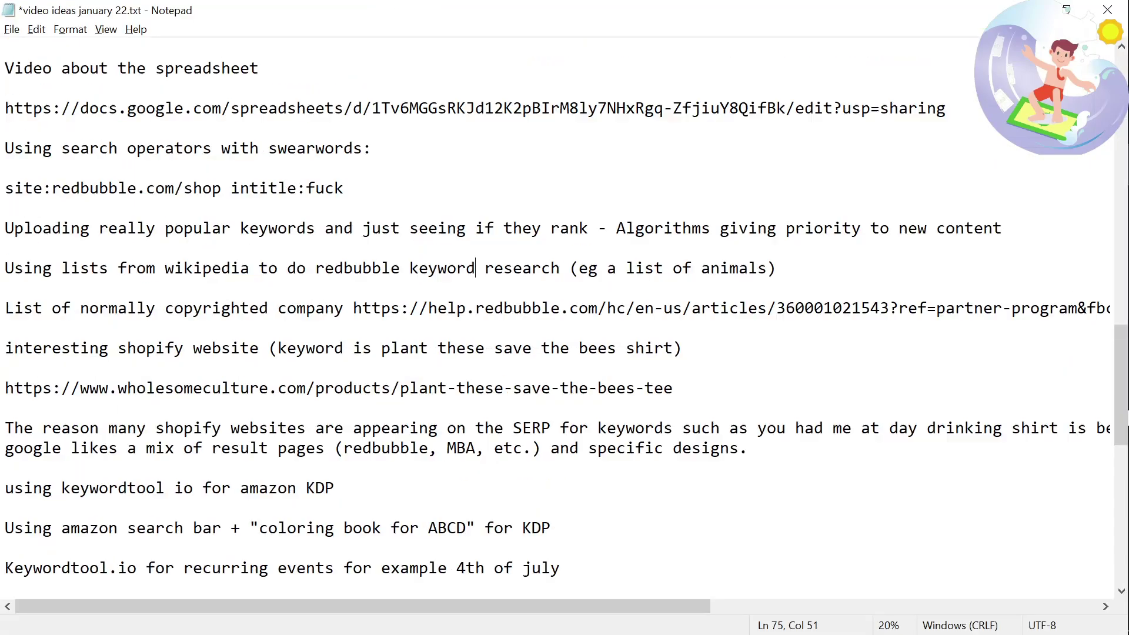
pyautogui.scroll(-5, 558, 309)
pyautogui.scroll(2, 559, 309)
pyautogui.scroll(1, 559, 309)
pyautogui.scroll(-1, 476, 208)
# - Select the notes from the search operator line down
pyautogui.hotkey('ctrl', 'End')
pyautogui.hotkey('shift', 'Up')
pyautogui.hotkey('shift', 'Up')
pyautogui.hotkey('shift', 'Up')
pyautogui.hotkey('shift', 'Up')
pyautogui.hotkey('shift', 'Up')
pyautogui.hotkey('shift', 'Up')
pyautogui.hotkey('shift', 'Up')
pyautogui.hotkey('shift', 'Up')
pyautogui.hotkey('shift', 'Up')
pyautogui.hotkey('shift', 'Up')
pyautogui.hotkey('shift', 'Up')
pyautogui.hotkey('shift', 'Up')
pyautogui.hotkey('shift', 'Up')
pyautogui.hotkey('shift', 'Up')
pyautogui.hotkey('shift', 'Up')
pyautogui.hotkey('shift', 'Up')
pyautogui.hotkey('shift', 'Up')
pyautogui.hotkey('shift', 'Up')
pyautogui.hotkey('shift', 'Up')
pyautogui.hotkey('shift', 'Up')
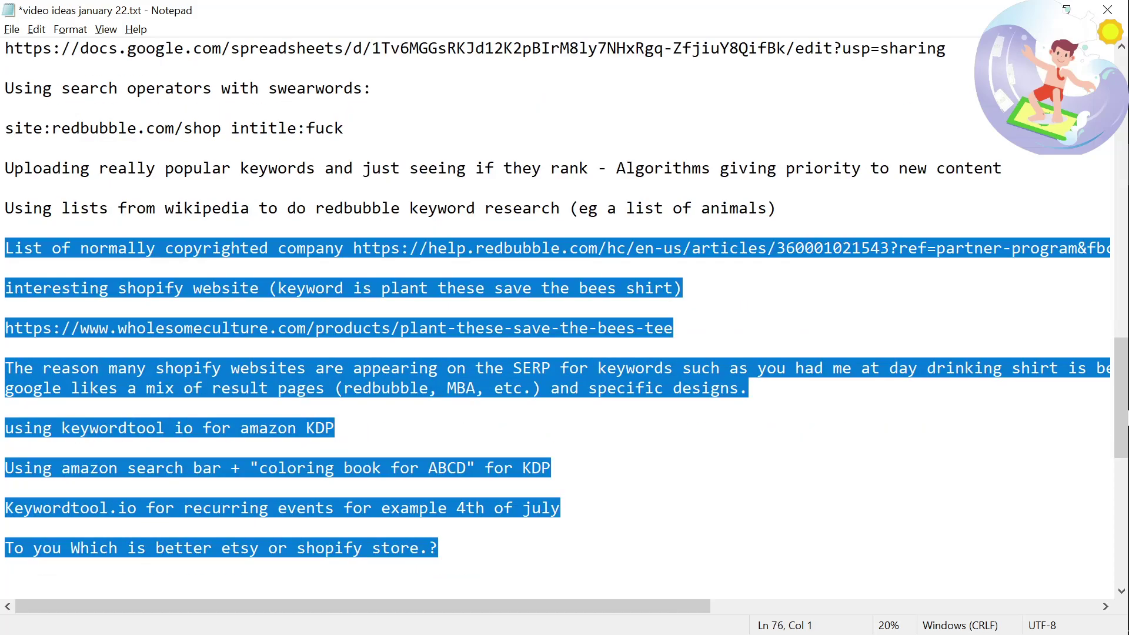
pyautogui.hotkey('ctrl', 'a')
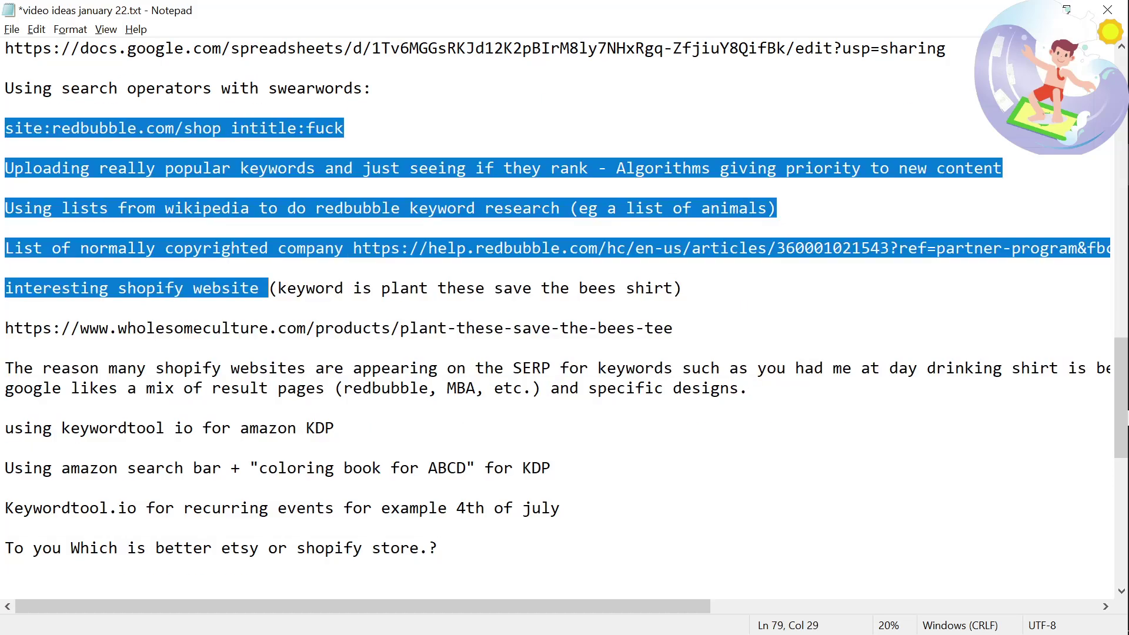
pyautogui.scroll(2, 564, 317)
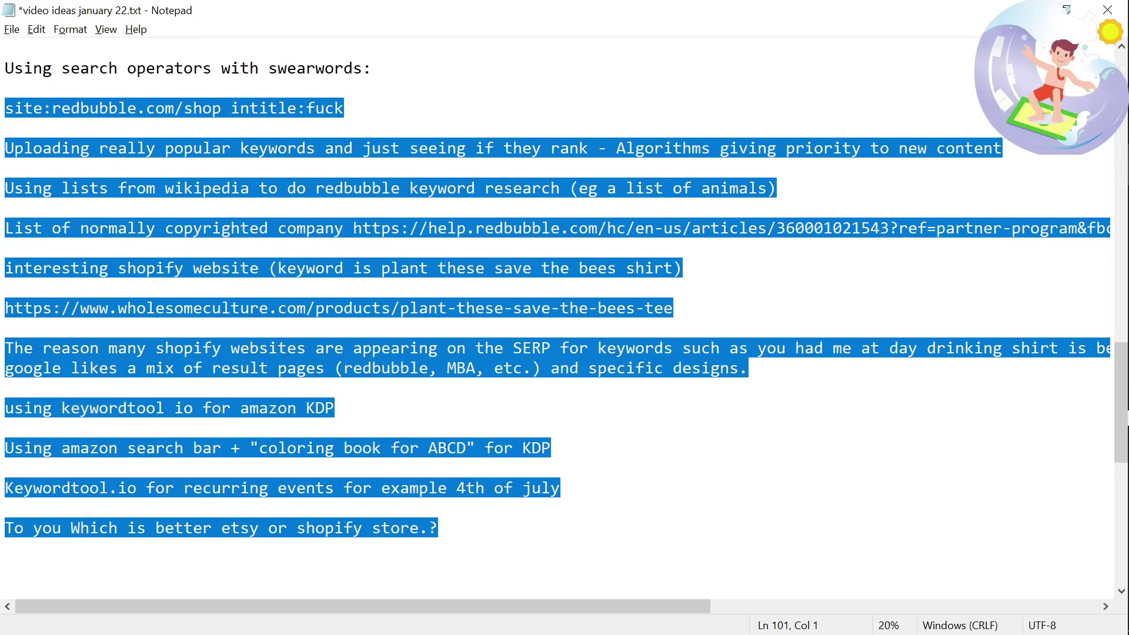
pyautogui.scroll(1, 565, 318)
pyautogui.scroll(-1, 565, 318)
pyautogui.click(6, 67)
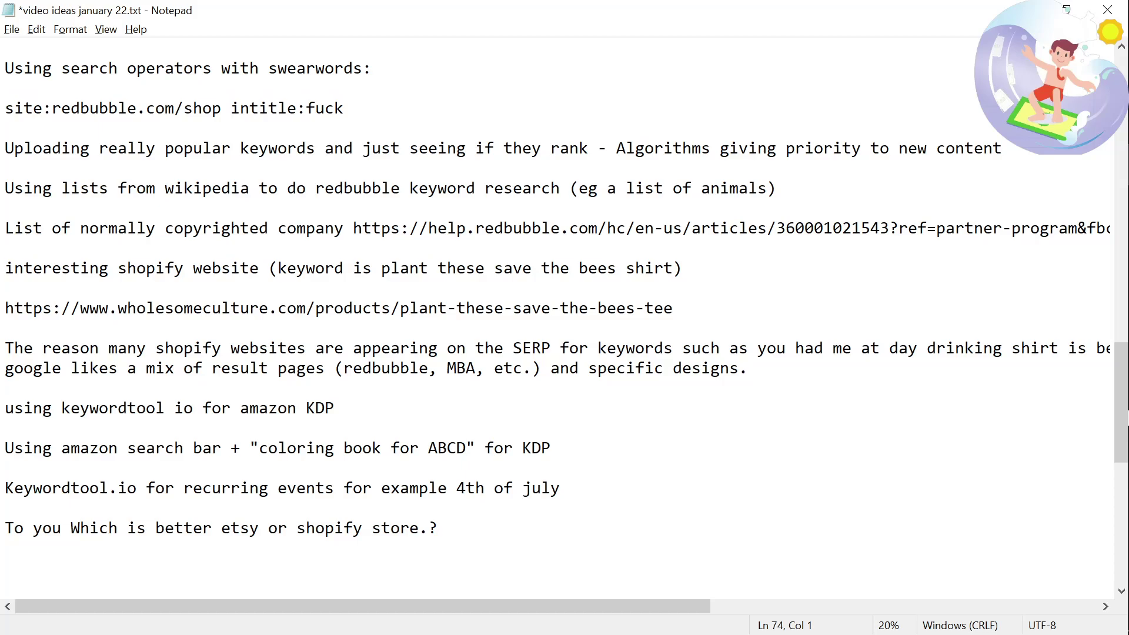
pyautogui.hotkey('shift', 'Down')
pyautogui.hotkey('shift', 'Down')
pyautogui.hotkey('shift', 'Down')
pyautogui.hotkey('shift', 'Down')
pyautogui.hotkey('shift', 'Down')
pyautogui.hotkey('shift', 'Down')
pyautogui.hotkey('shift', 'Down')
pyautogui.hotkey('shift', 'Down')
pyautogui.hotkey('shift', 'Down')
pyautogui.hotkey('shift', 'Down')
pyautogui.hotkey('shift', 'Down')
pyautogui.hotkey('shift', 'Down')
pyautogui.hotkey('shift', 'Down')
pyautogui.hotkey('shift', 'Down')
pyautogui.hotkey('shift', 'Down')
pyautogui.hotkey('shift', 'Down')
pyautogui.hotkey('shift', 'Down')
pyautogui.hotkey('shift', 'Down')
pyautogui.hotkey('shift', 'Down')
pyautogui.hotkey('shift', 'Down')
# - Zoom the notes to 30% and highlight the 'coloring book for ABCD' KDP line
pyautogui.hotkey('ctrl', '+')
pyautogui.hotkey('ctrl', '+')
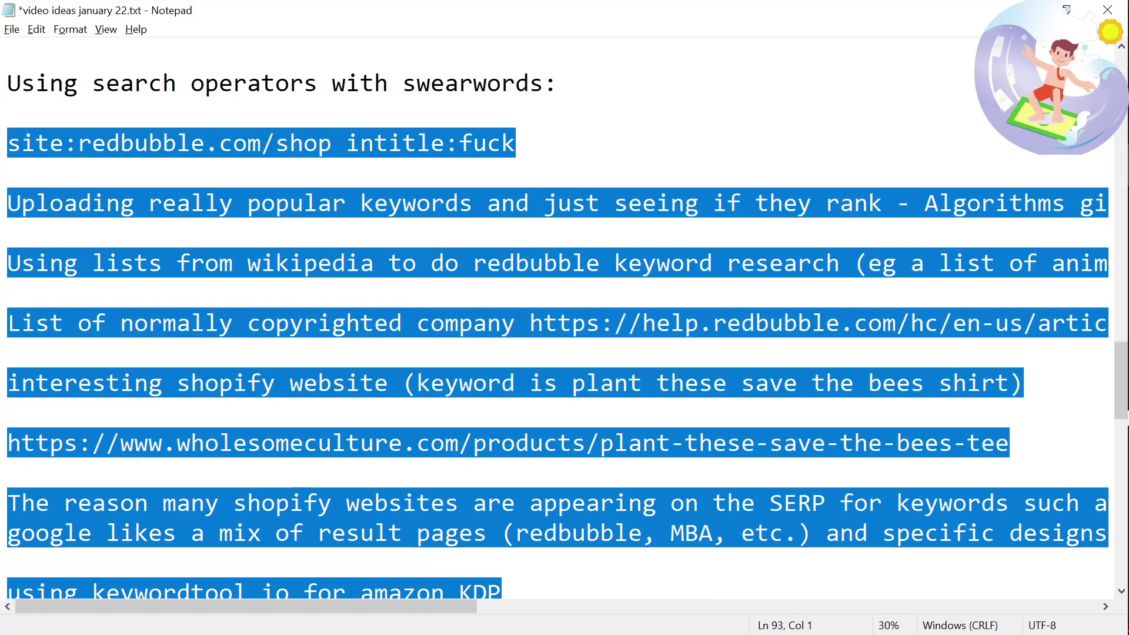
pyautogui.hotkey('ctrl', '-')
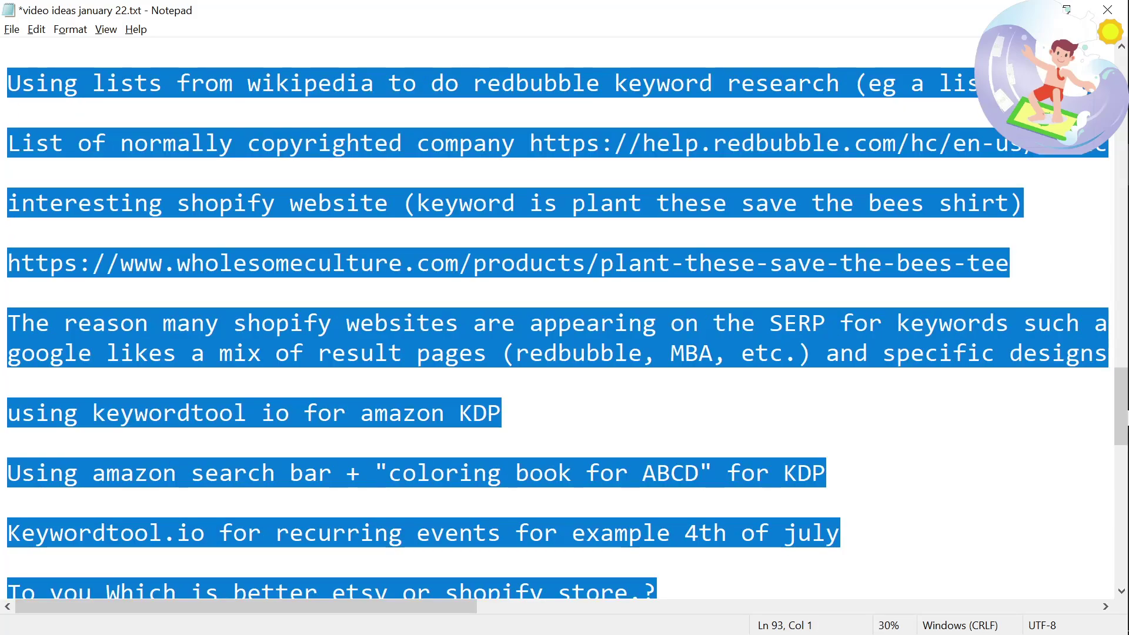
pyautogui.click(7, 413)
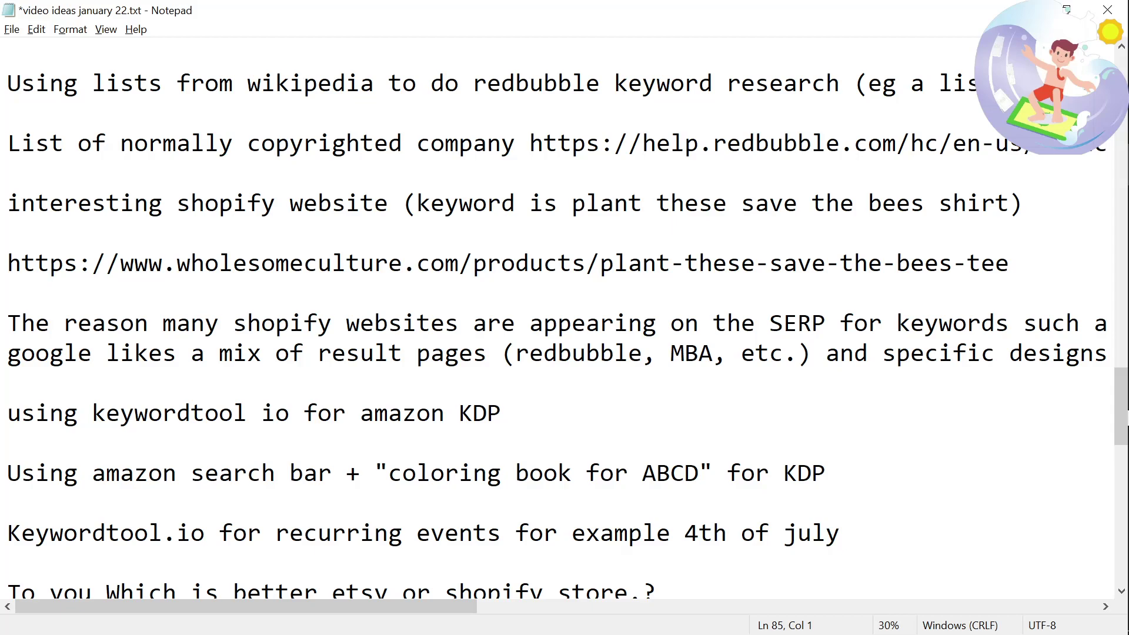
pyautogui.moveTo(388, 473); pyautogui.dragTo(628, 474)
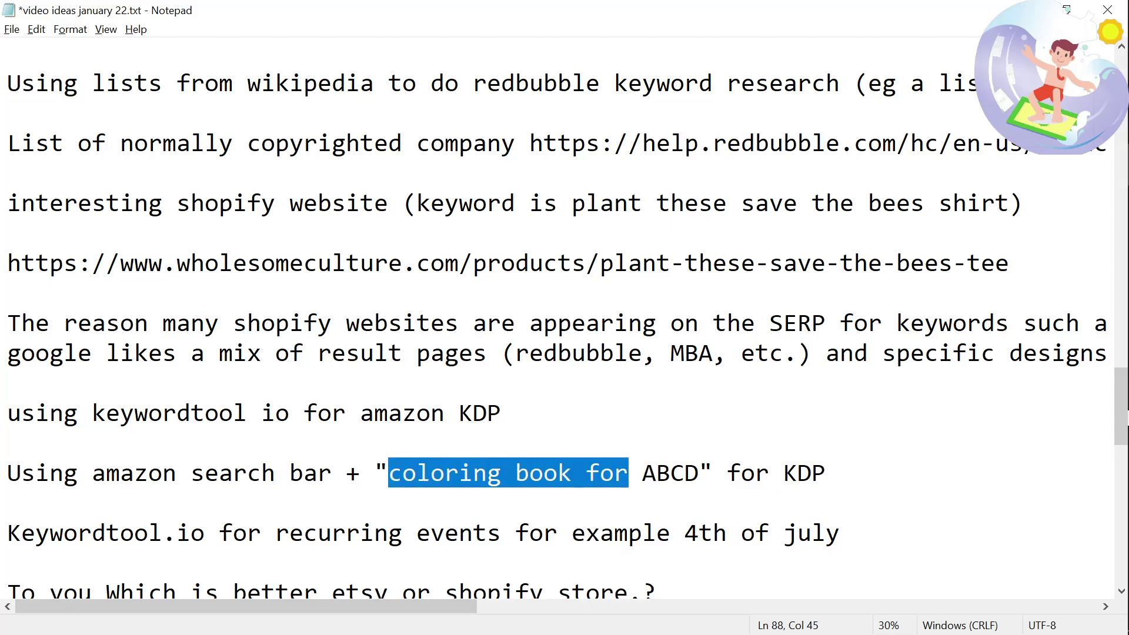
pyautogui.moveTo(828, 474); pyautogui.dragTo(7, 474)
# - Leave Notepad for the 'Copy of Income Stream' spreadsheet and scroll across its columns
pyautogui.click(151, 473)
pyautogui.hotkey('alt', 'Tab')
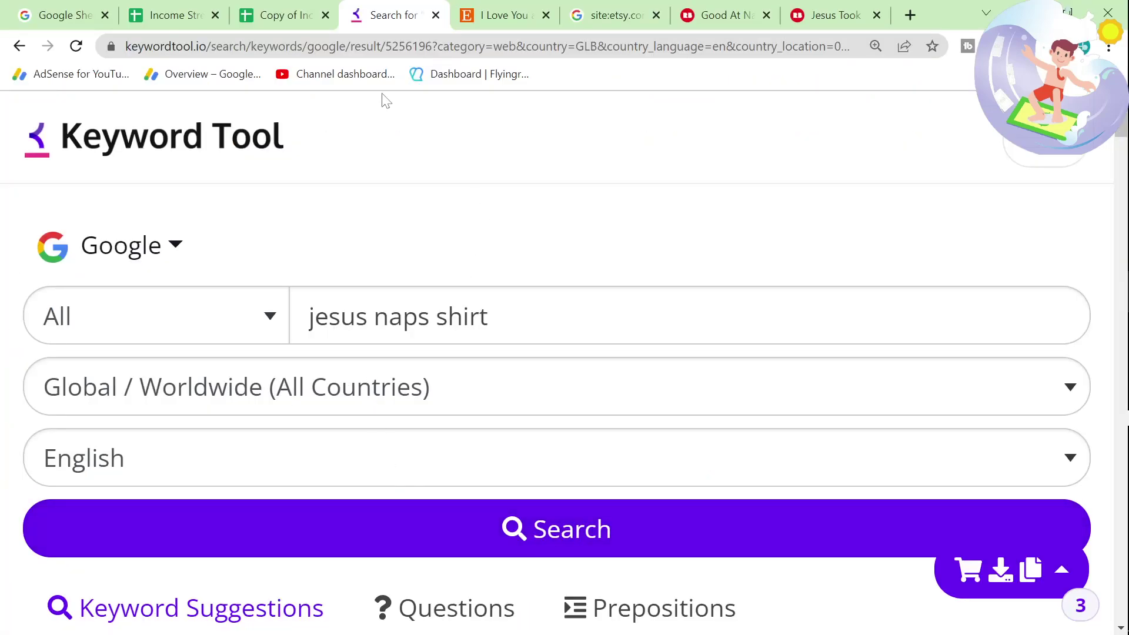
pyautogui.click(279, 15)
pyautogui.click(378, 526)
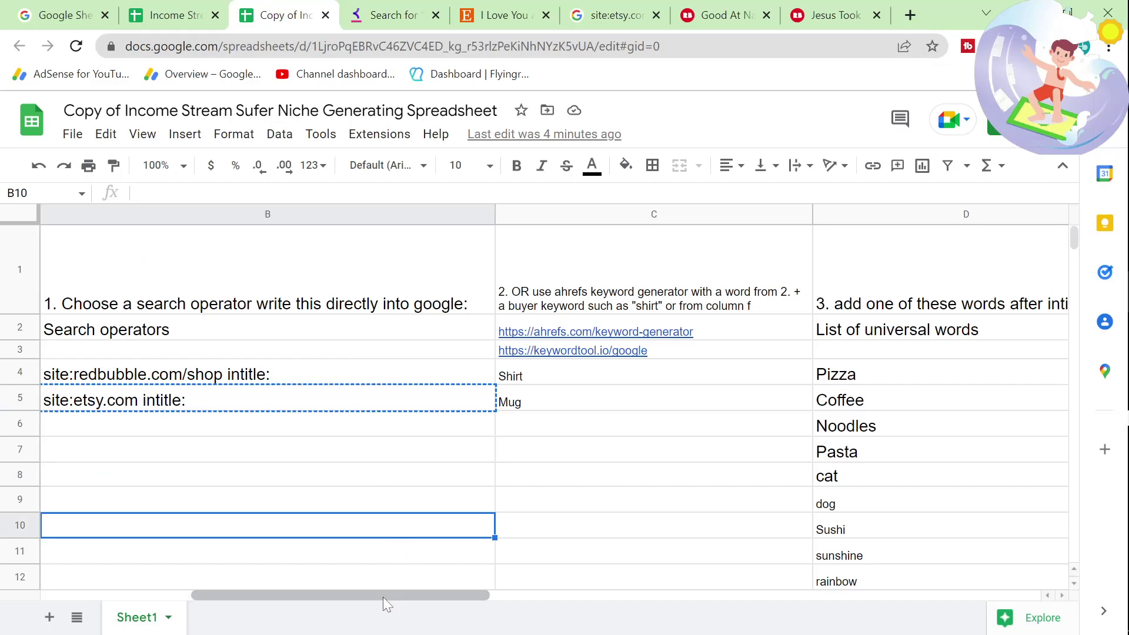
pyautogui.moveTo(382, 597); pyautogui.dragTo(169, 580)
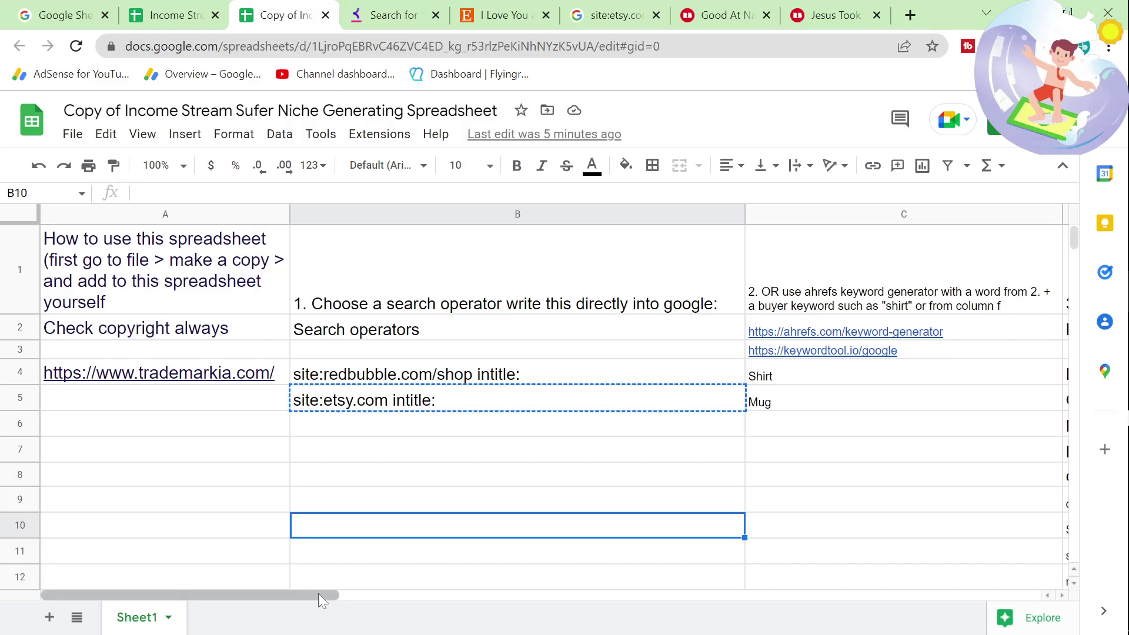
pyautogui.moveTo(318, 594); pyautogui.dragTo(643, 594)
pyautogui.scroll(-1, 509, 536)
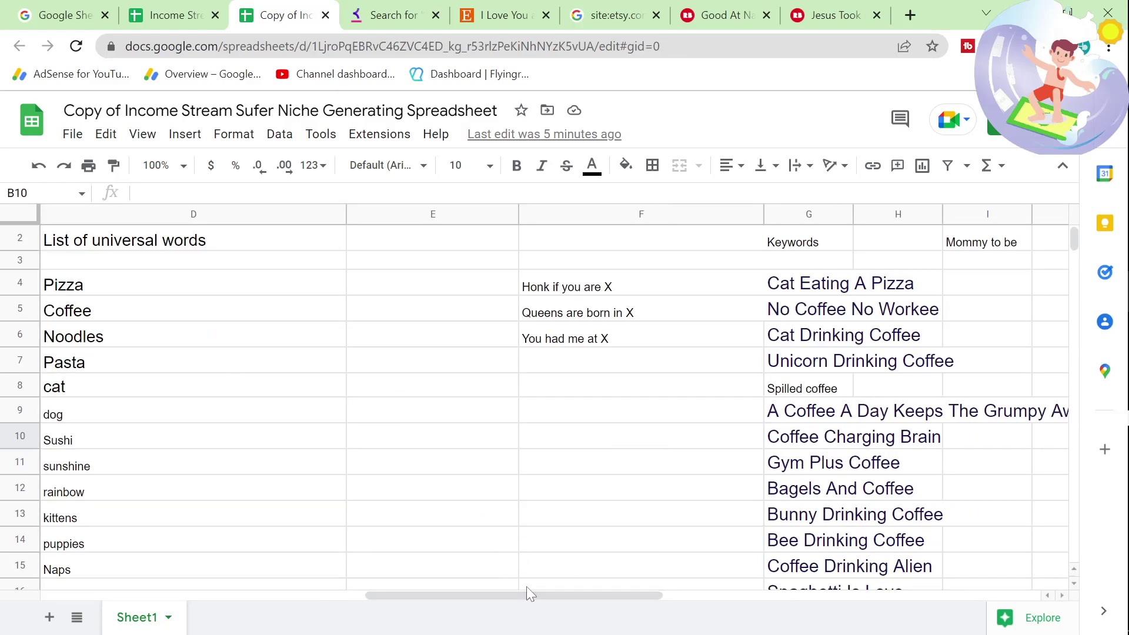
pyautogui.moveTo(527, 587); pyautogui.dragTo(423, 591)
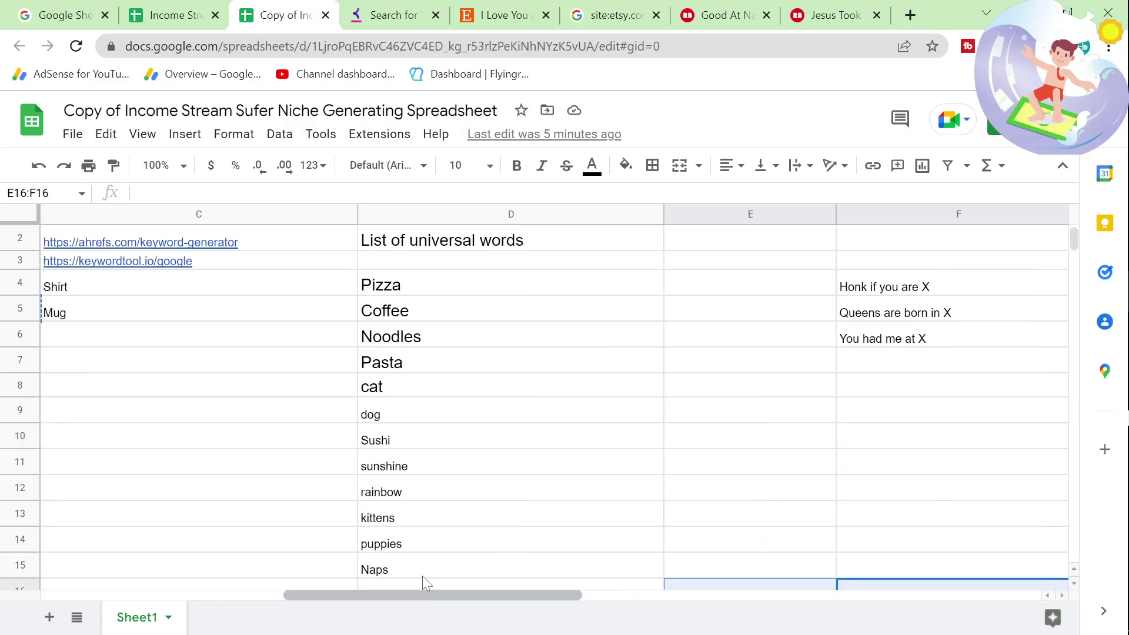
# - Inspect the universal words column and column C, then select C2 holding the ahrefs link
pyautogui.click(453, 219)
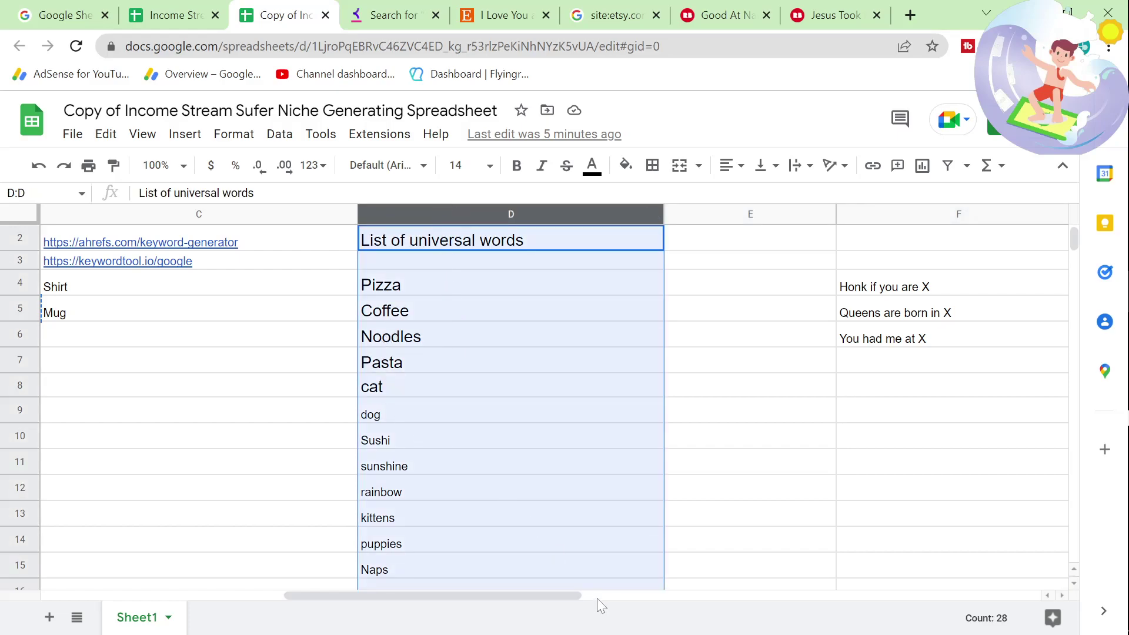
pyautogui.moveTo(580, 596); pyautogui.dragTo(390, 576)
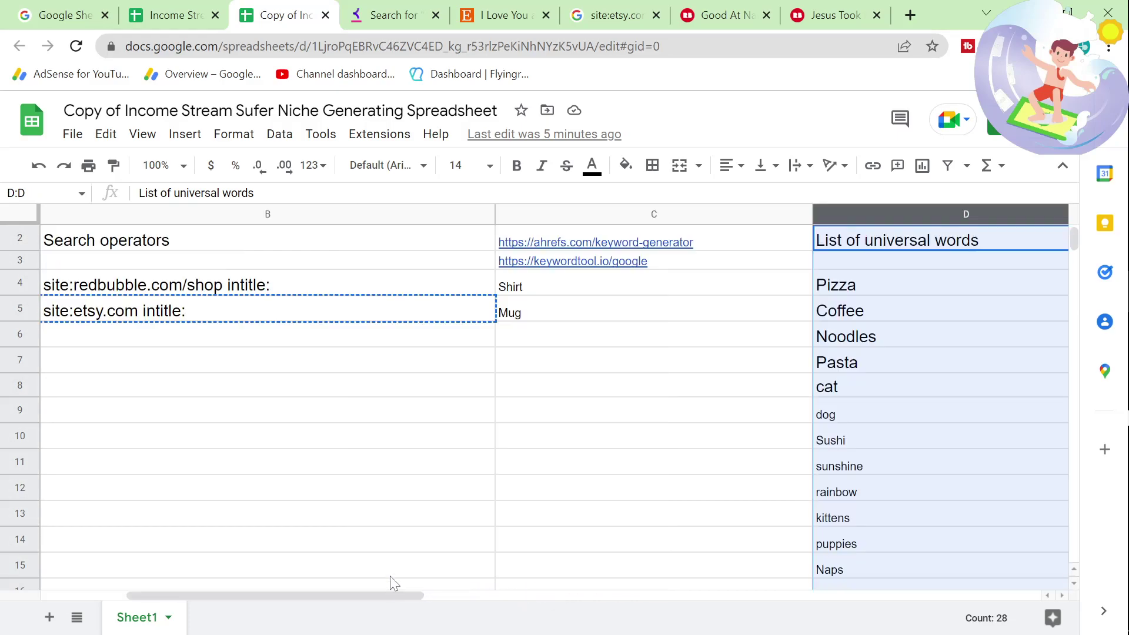
pyautogui.click(557, 217)
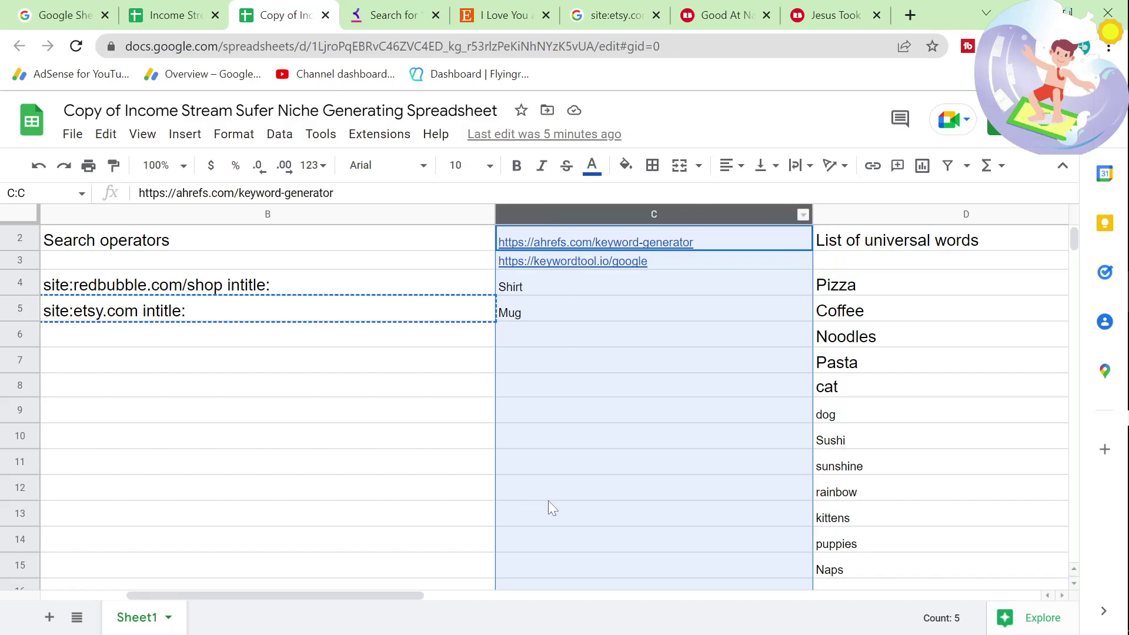
pyautogui.click(605, 492)
pyautogui.click(594, 243)
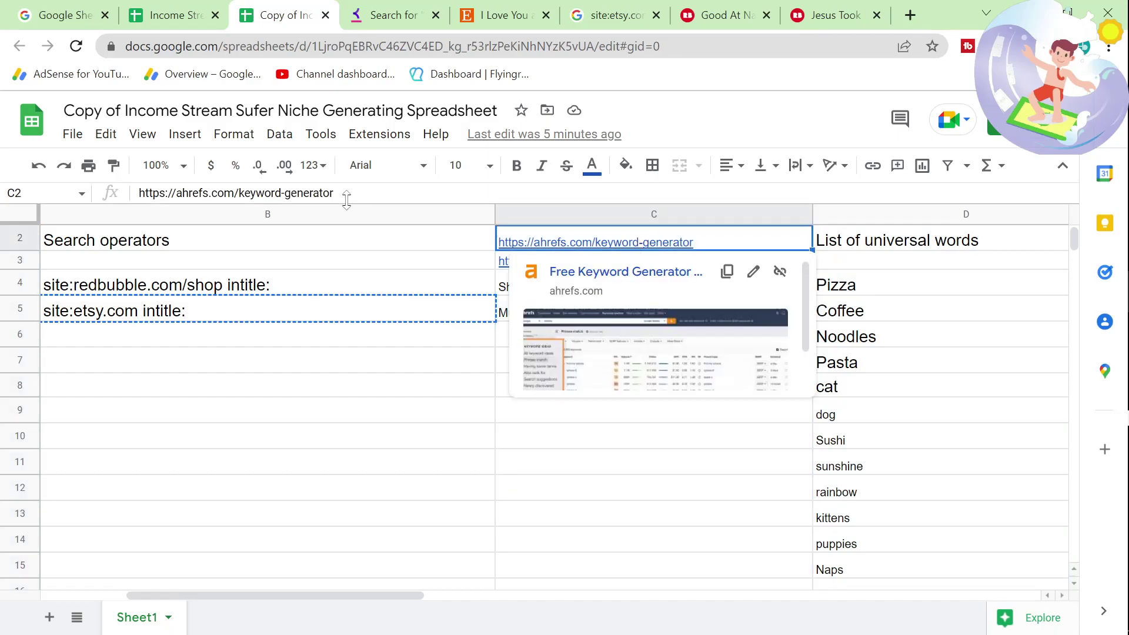
# - Load the copied ahrefs keyword generator link in the Etsy tab
pyautogui.tripleClick(191, 193)
pyautogui.hotkey('ctrl', 'c')
pyautogui.click(388, 15)
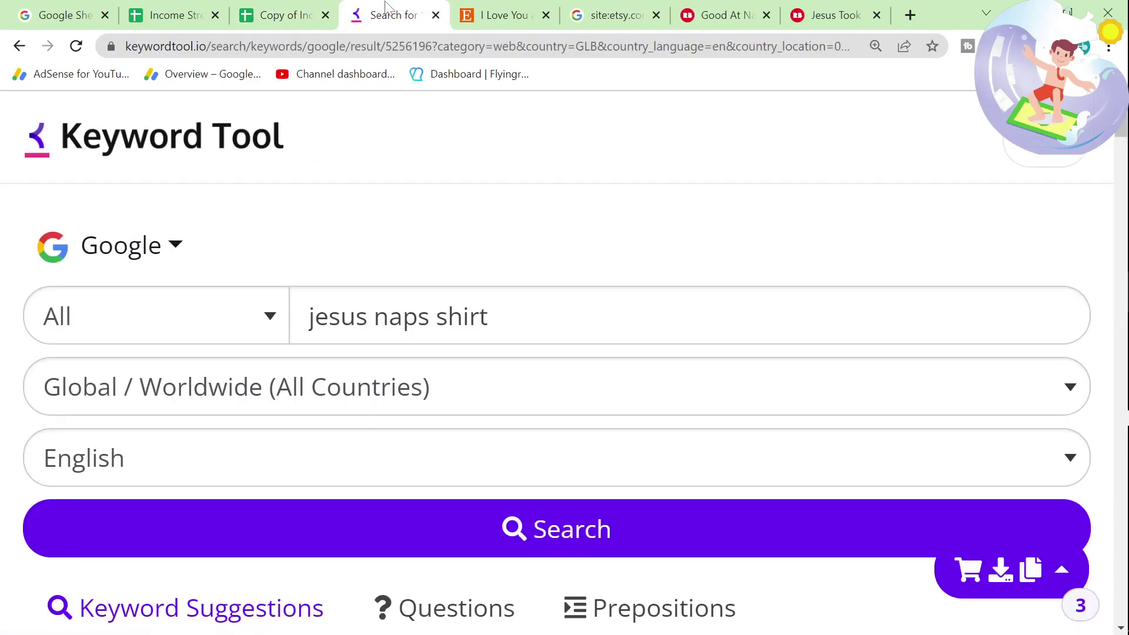
pyautogui.click(511, 12)
pyautogui.click(484, 46)
pyautogui.hotkey('ctrl', 'v')
pyautogui.press('Return')
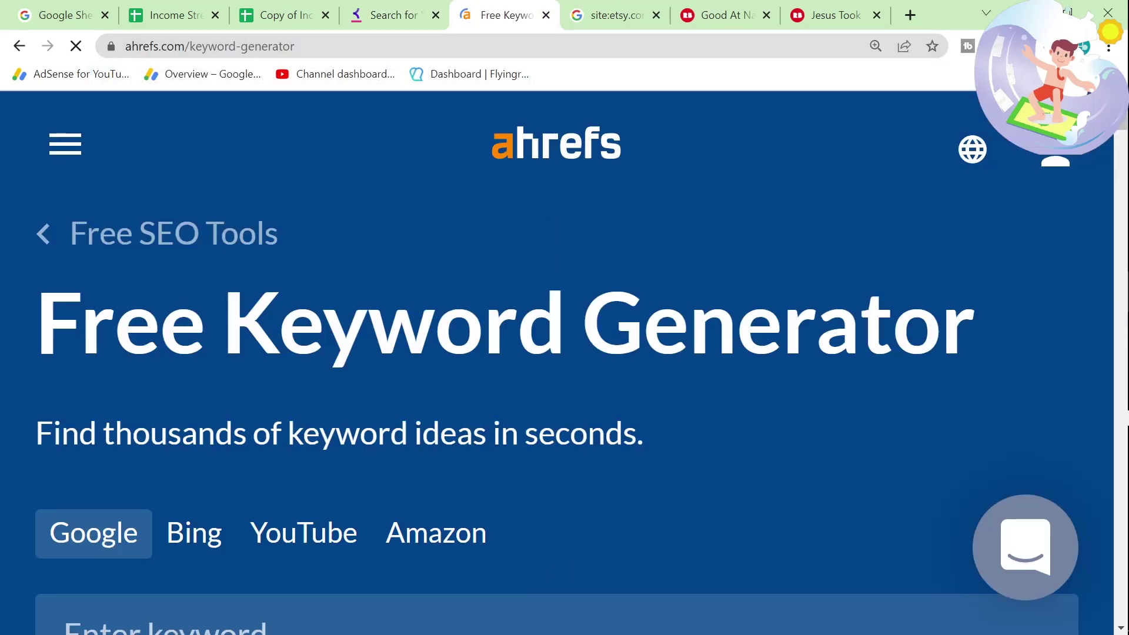
pyautogui.scroll(-4, 551, 287)
pyautogui.scroll(3, 542, 298)
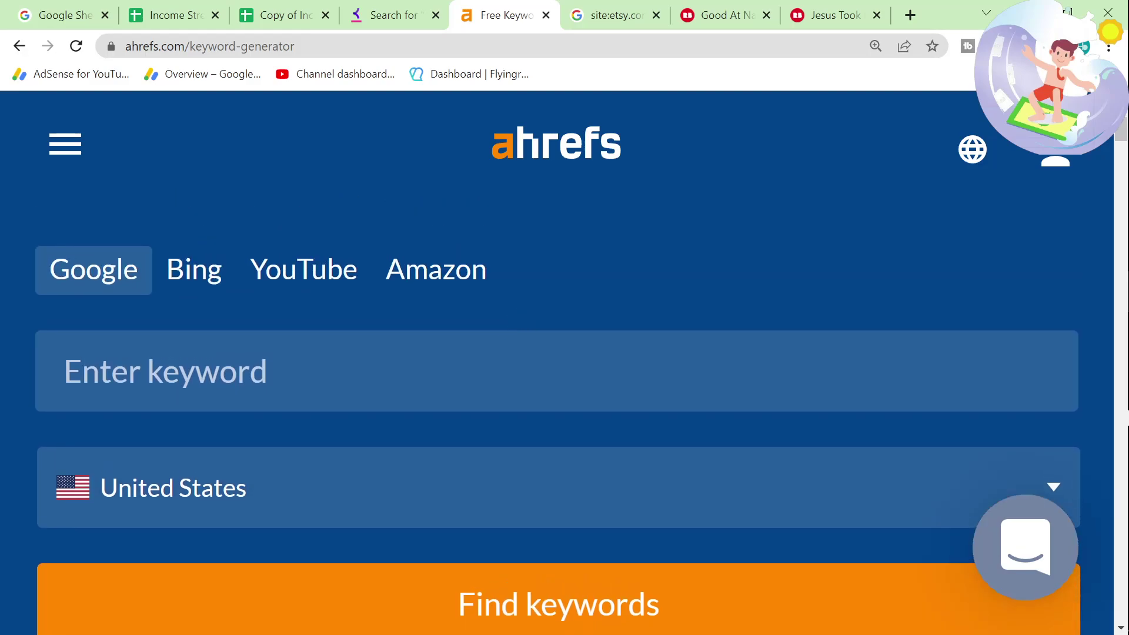
# - Enter the jesus naps keyword in Ahrefs, checking it against Keyword Tool
pyautogui.click(388, 15)
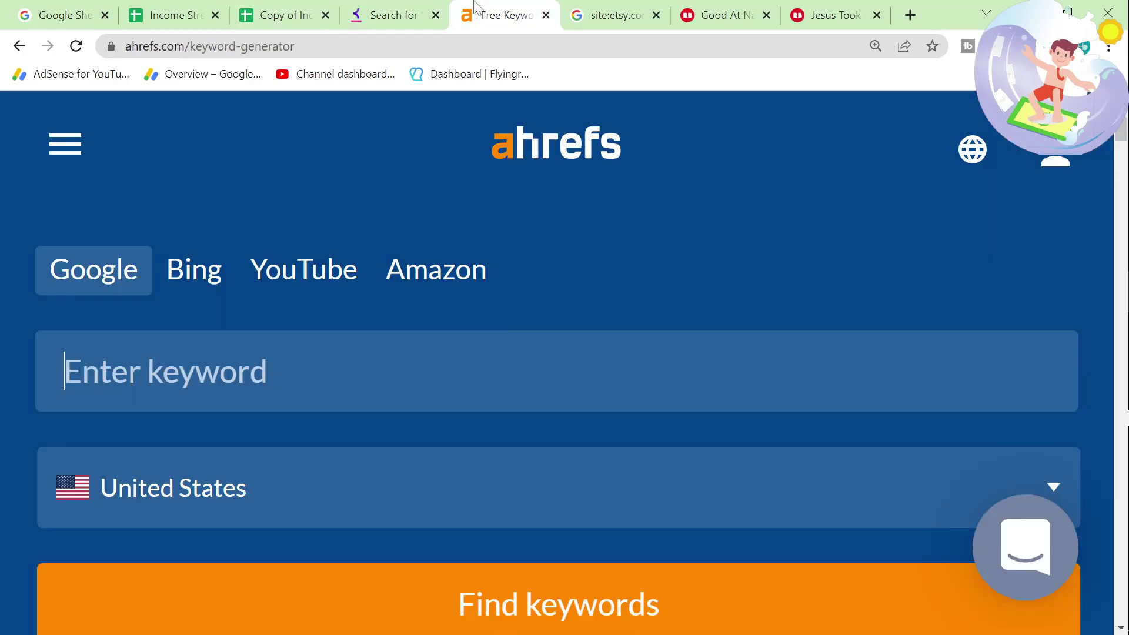
pyautogui.click(479, 11)
pyautogui.write('jesus')
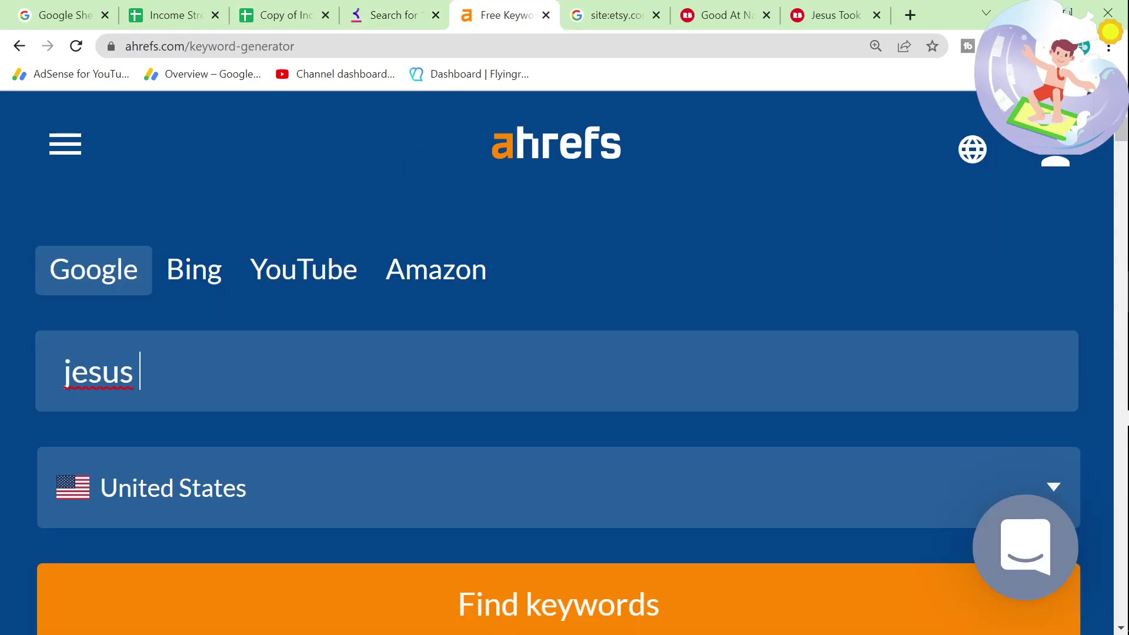
pyautogui.click(377, 12)
pyautogui.click(501, 8)
pyautogui.write('nans')
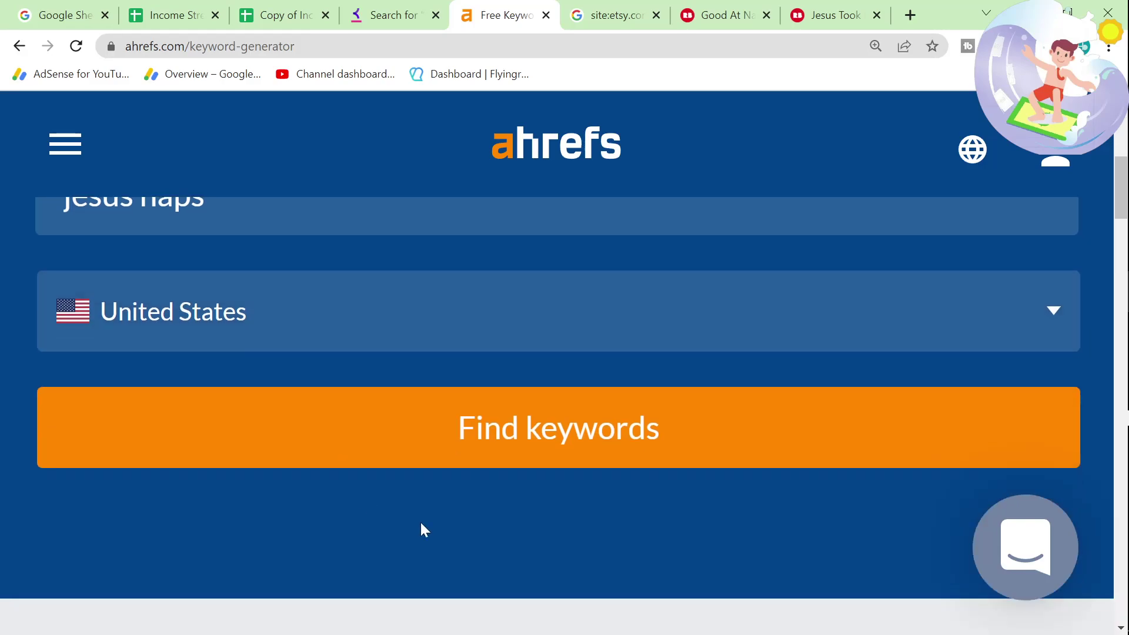
# - Review the Ahrefs ideas, noting 'jesus naps tshirt' has volume 10
pyautogui.scroll(-5, 449, 532)
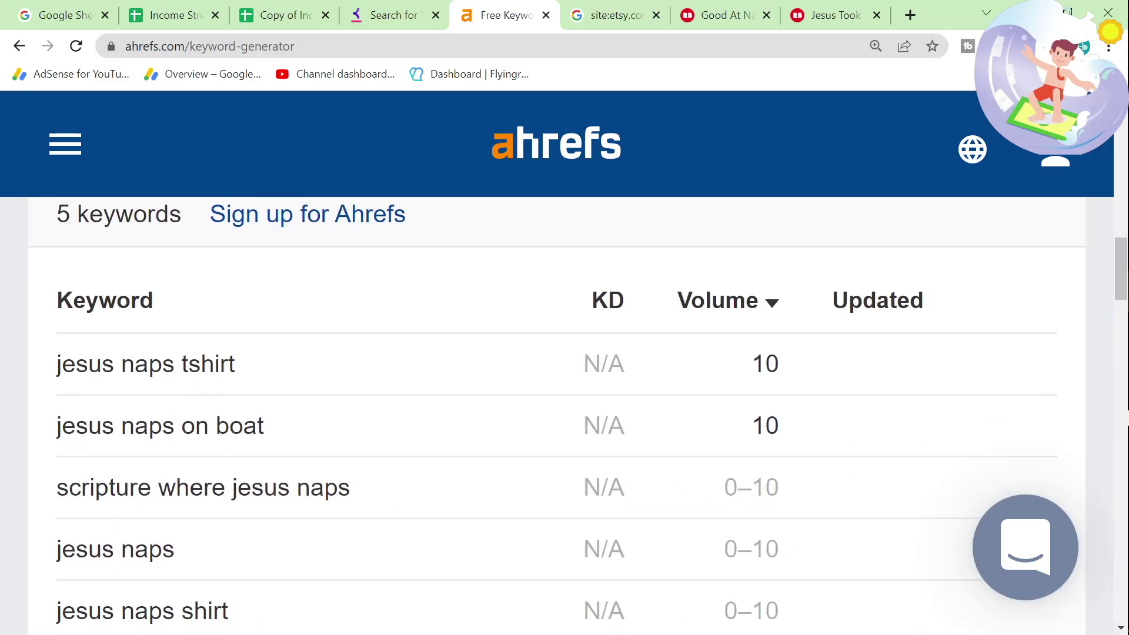
pyautogui.moveTo(53, 380); pyautogui.dragTo(865, 363)
pyautogui.moveTo(788, 364); pyautogui.dragTo(736, 363)
pyautogui.click(728, 352)
pyautogui.moveTo(50, 370); pyautogui.dragTo(812, 356)
pyautogui.click(812, 355)
pyautogui.scroll(5, 554, 532)
pyautogui.scroll(5, 557, 536)
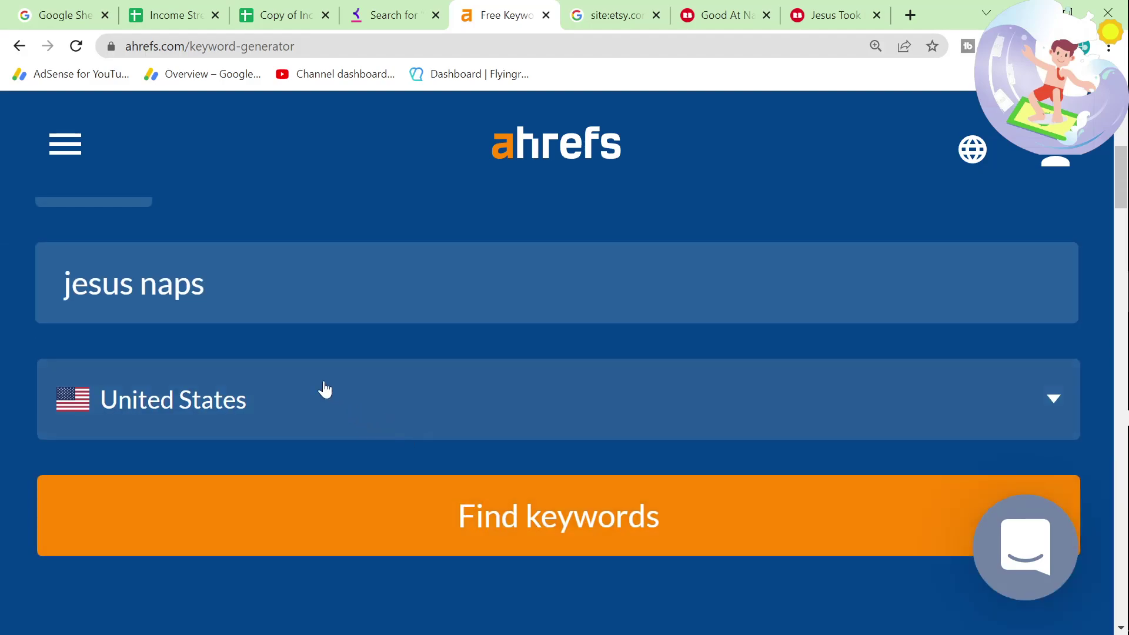
# - Select 'jesus took naps shirt' in the Keyword Tool suggestions
pyautogui.hotkey('ctrl', 'shift', 'Tab')
pyautogui.scroll(-15, 326, 509)
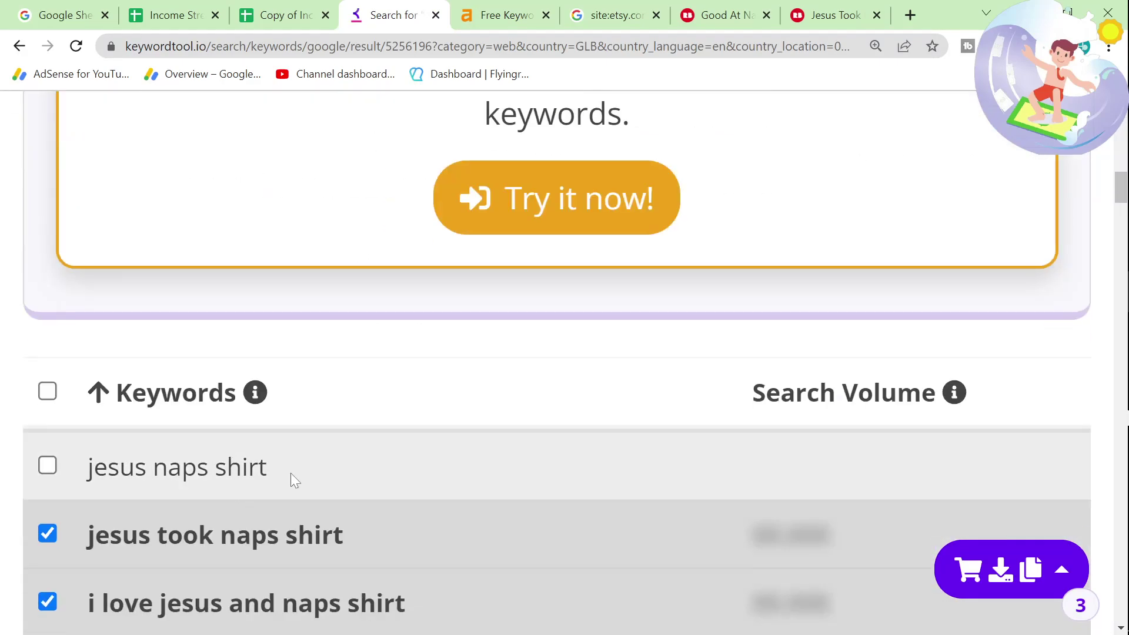
pyautogui.moveTo(291, 473); pyautogui.dragTo(87, 466)
pyautogui.click(280, 535)
pyautogui.moveTo(345, 536); pyautogui.dragTo(87, 535)
pyautogui.hotkey('ctrl', 'c')
# - Search Ahrefs for 'jesus took naps shirt', pass reCAPTCHA, and note its volume of 80
pyautogui.click(506, 14)
pyautogui.hotkey('ctrl', 'a')
pyautogui.hotkey('ctrl', 'v')
pyautogui.press('Return')
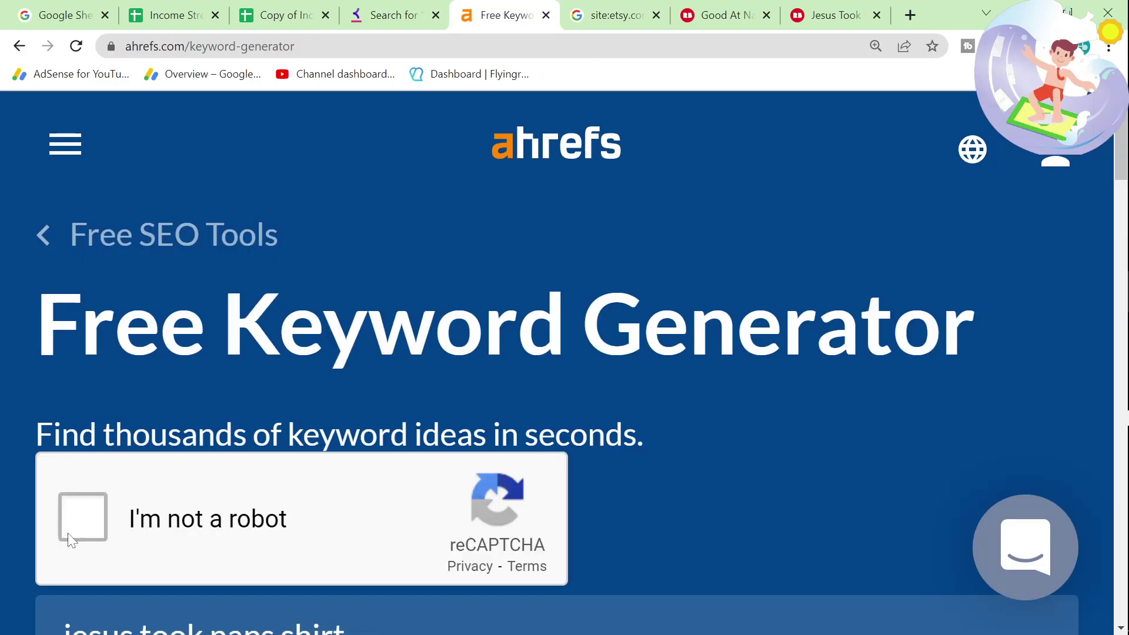
pyautogui.click(68, 533)
pyautogui.scroll(-4, 353, 561)
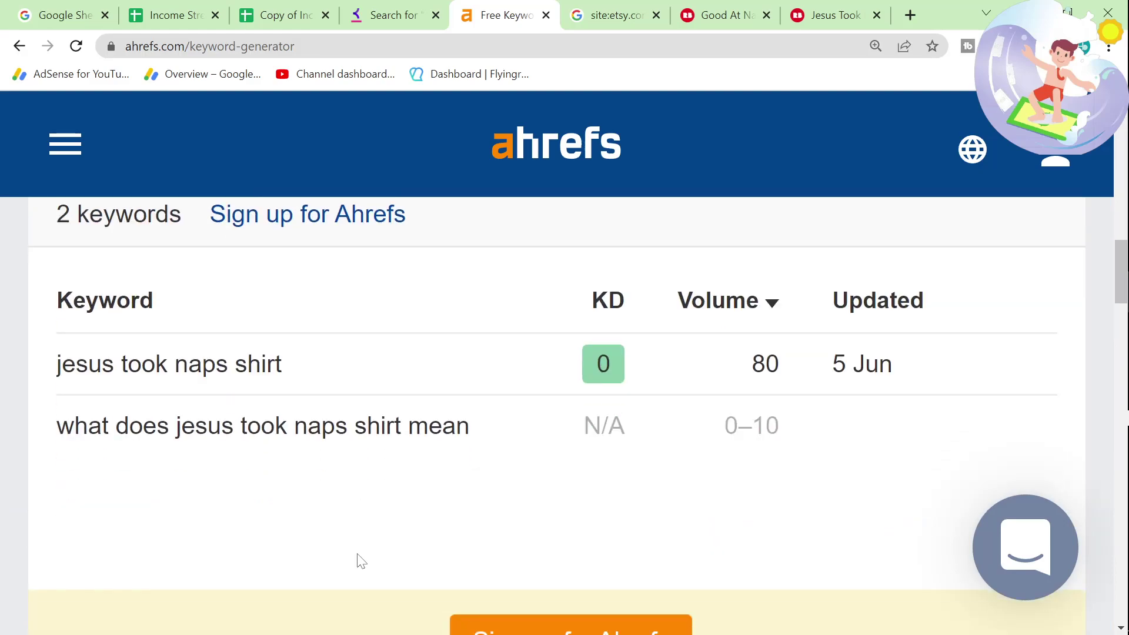
pyautogui.doubleClick(763, 363)
# - Google 'jesus took naps shirt' in a new tab and open Redbubble's Jesus Took Naps page (484 results)
pyautogui.click(919, 16)
pyautogui.hotkey('ctrl', 'v')
pyautogui.press('Return')
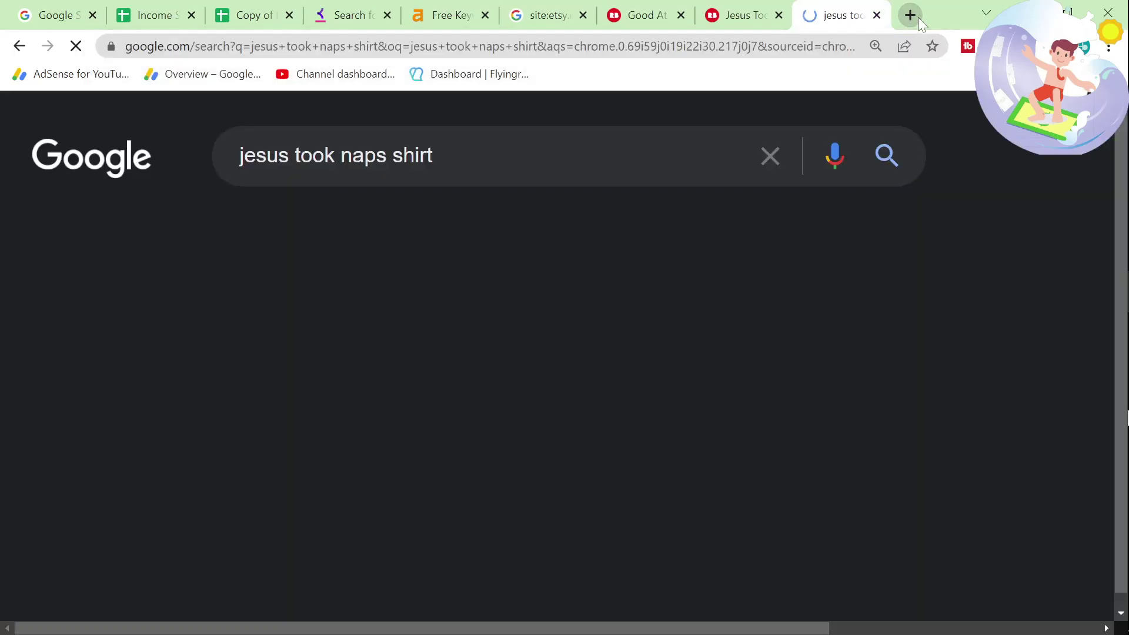
pyautogui.scroll(-9, 651, 300)
pyautogui.scroll(-10, 441, 352)
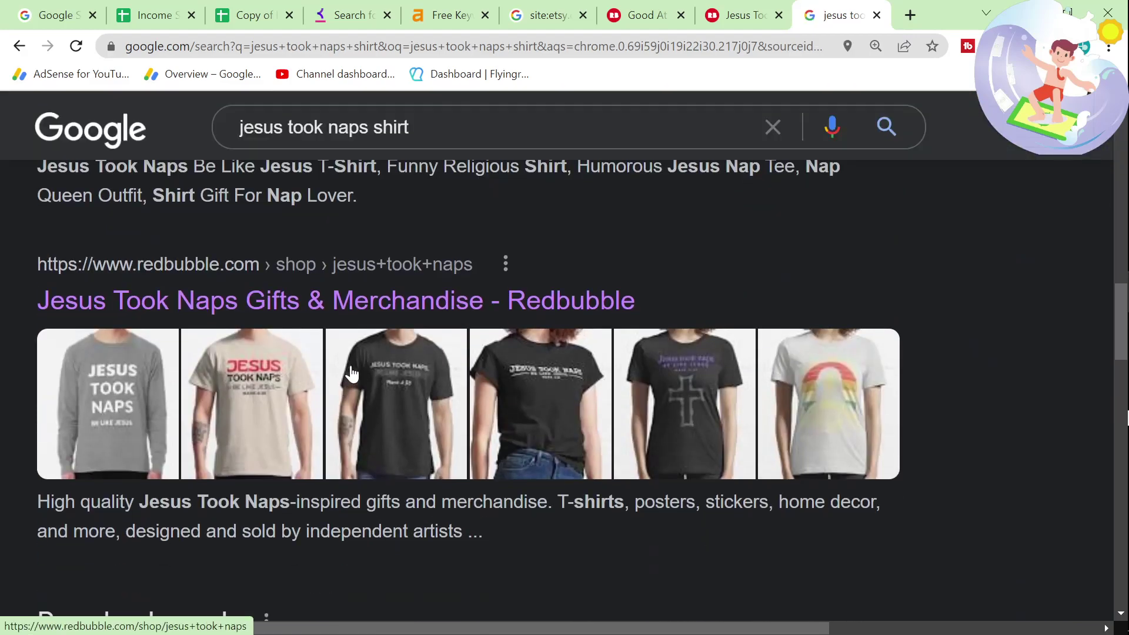
pyautogui.click(318, 305)
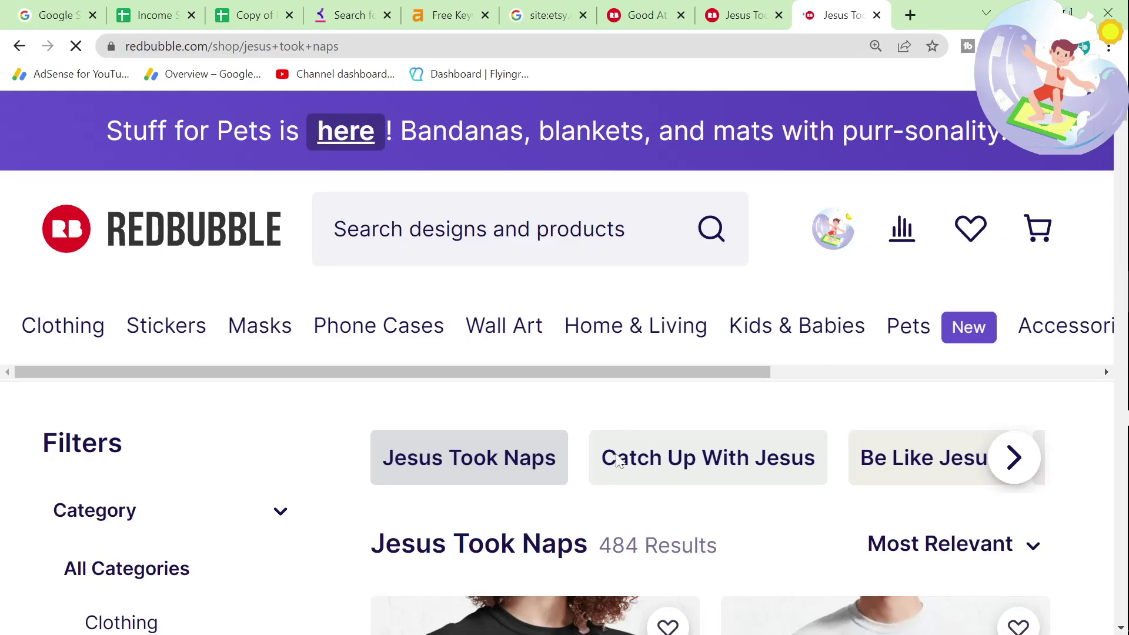
pyautogui.moveTo(603, 547); pyautogui.dragTo(736, 547)
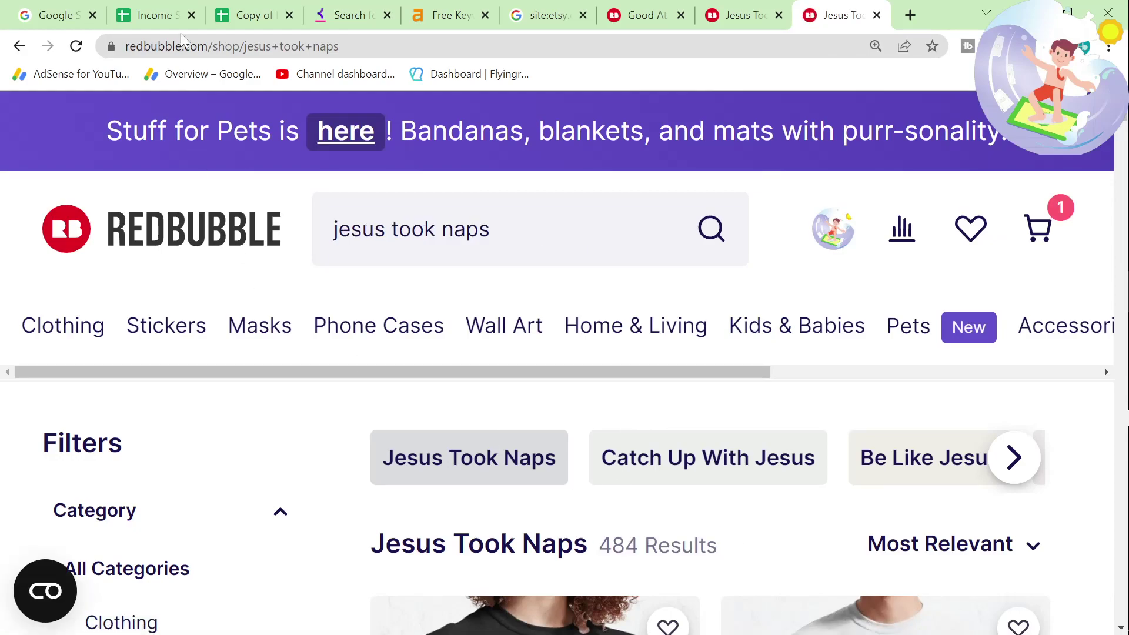
# - Return to the original Income Stream Sufer spreadsheet, scrolled back to column A with cell A7 selected
pyautogui.click(157, 16)
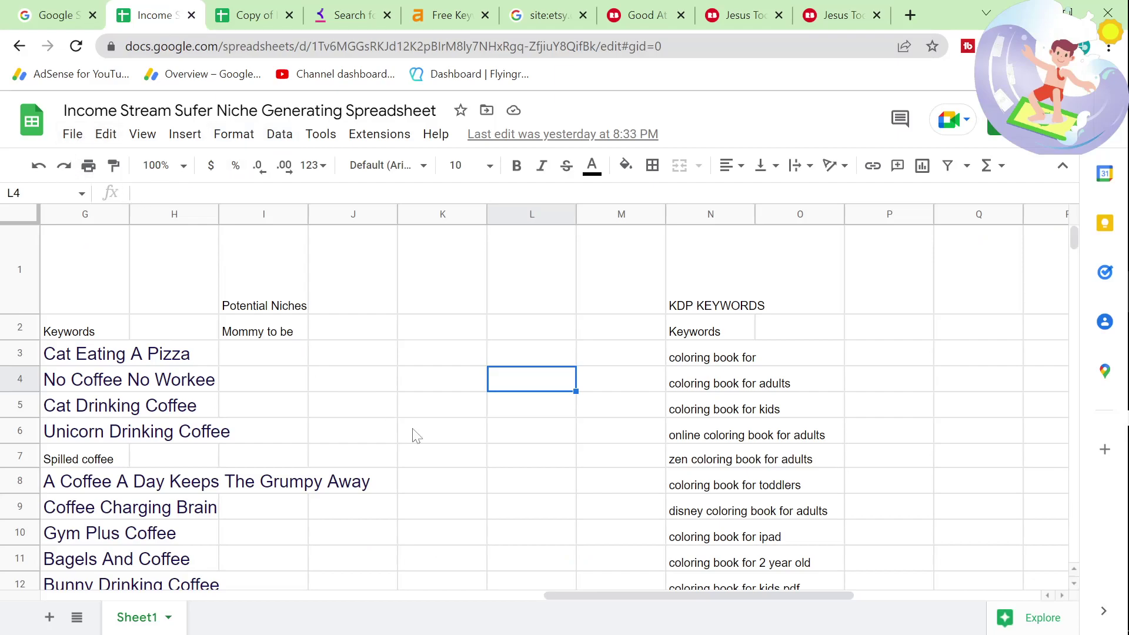
pyautogui.moveTo(587, 595); pyautogui.dragTo(112, 582)
pyautogui.click(236, 464)
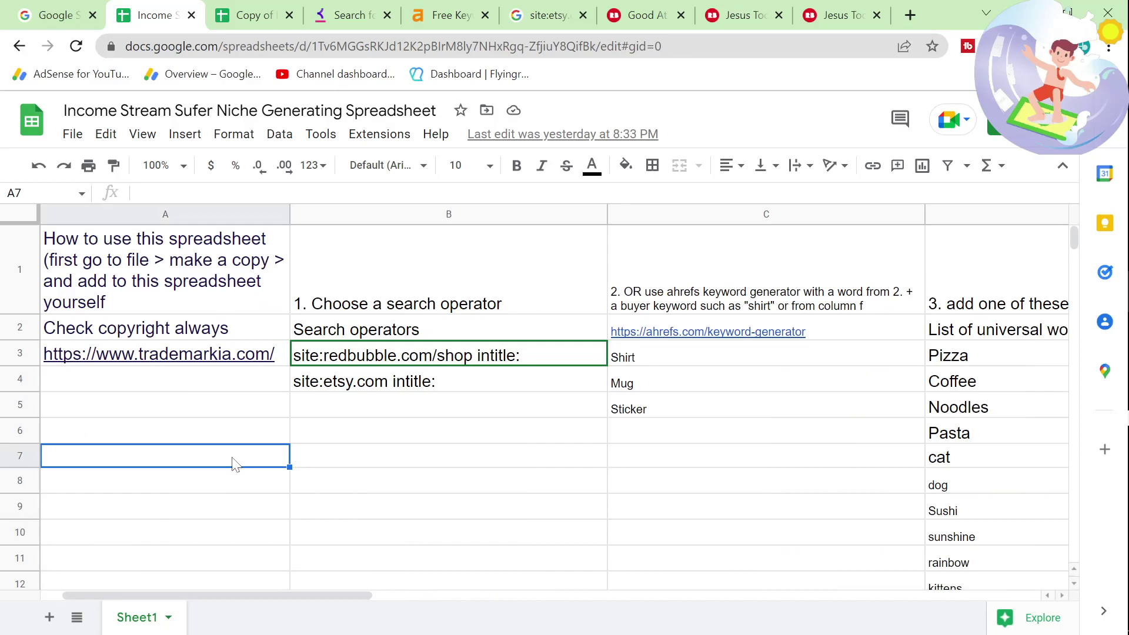